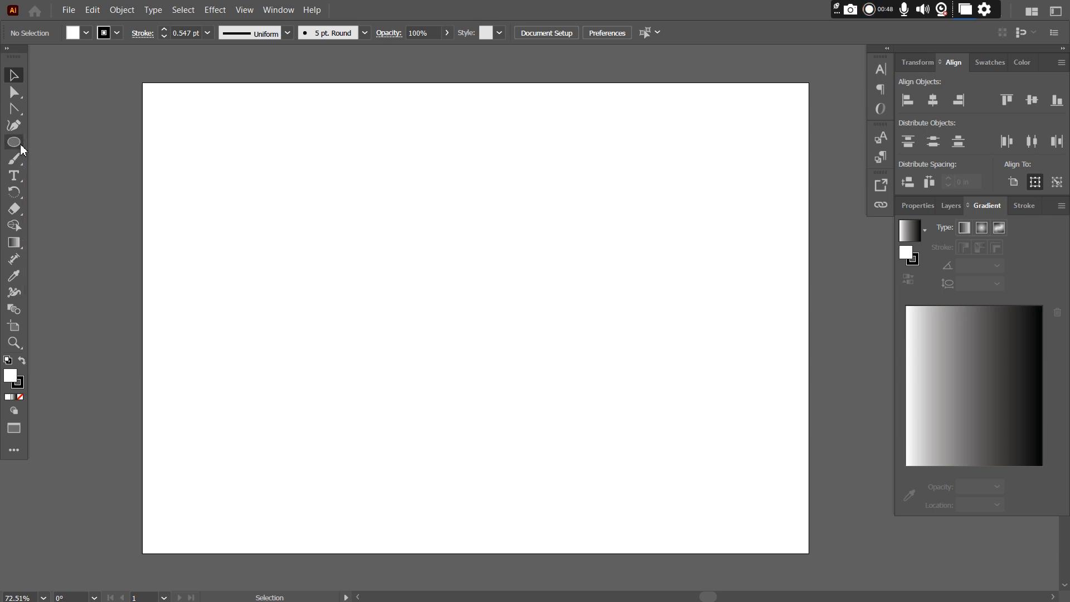
Step: Draw a tall, narrow rectangle near the artboard's upper-left corner with the Rectangle tool and shift it slightly down and left
left_click(21, 147)
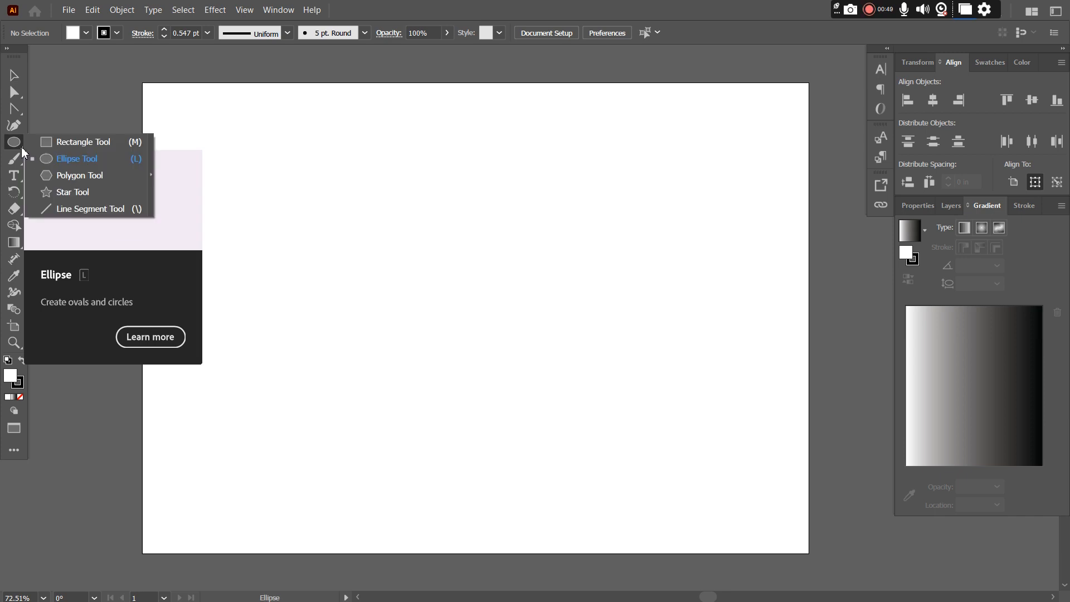
left_click(81, 143)
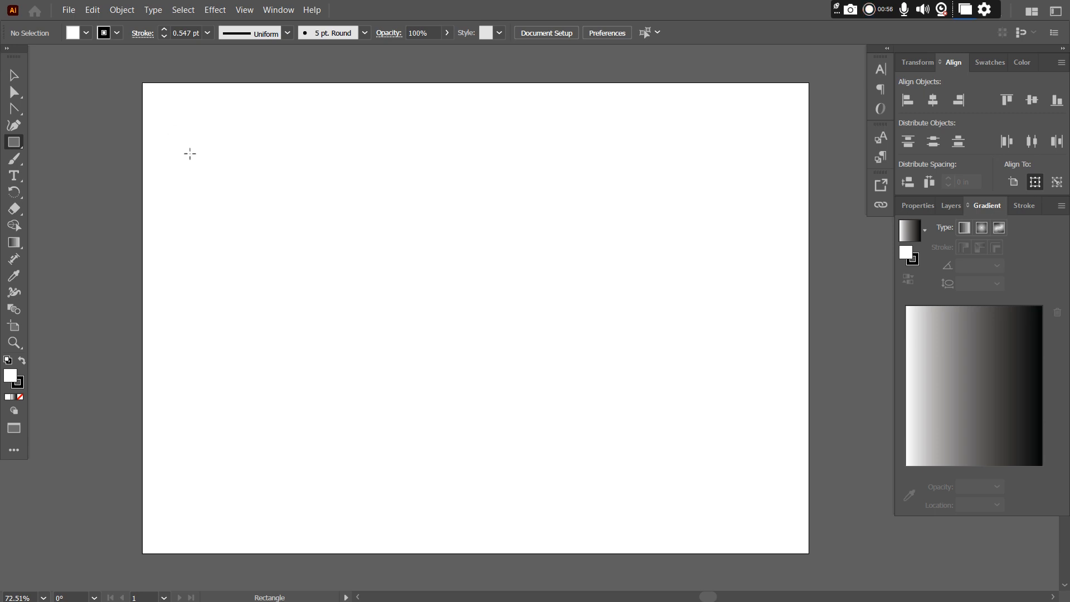
left_click(21, 148)
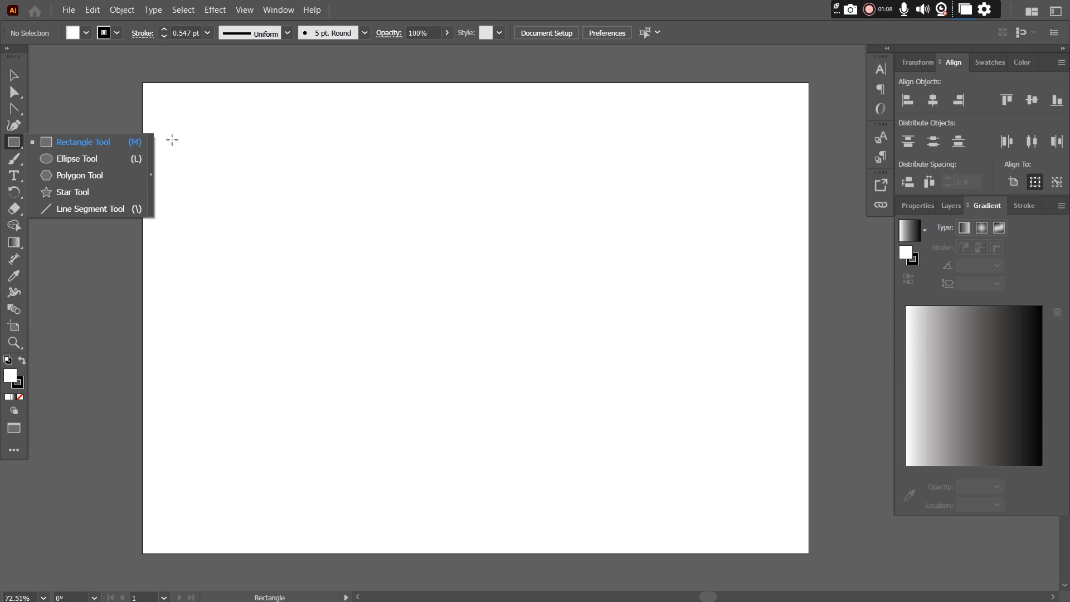
left_click(84, 143)
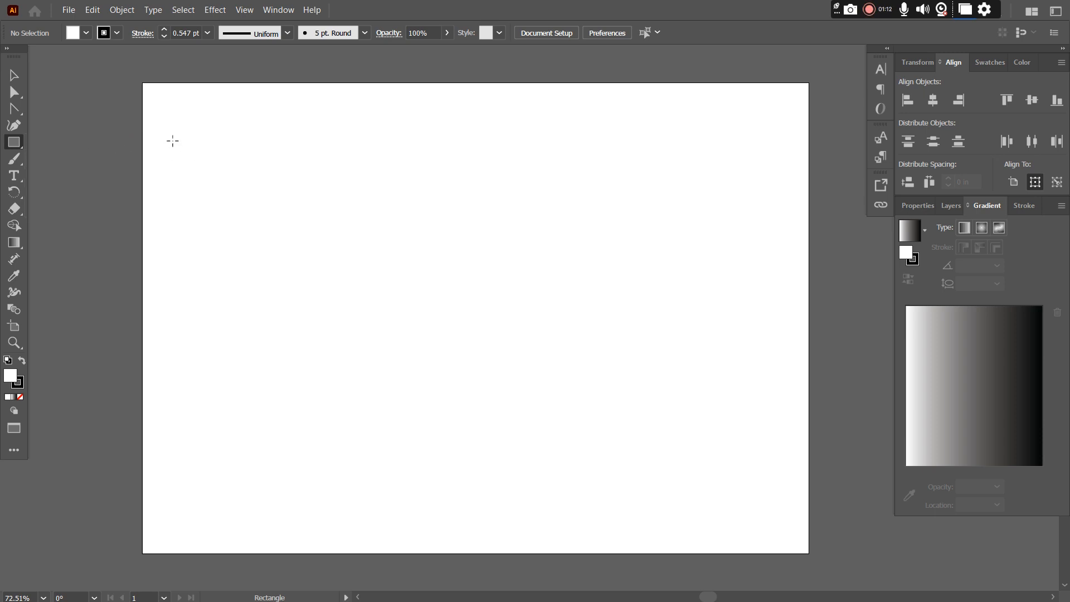
mouse_move(172, 140)
left_mouse_down()
mouse_move(266, 371)
mouse_move(238, 440)
mouse_move(217, 432)
mouse_move(237, 277)
mouse_move(298, 398)
mouse_move(544, 298)
mouse_move(663, 510)
mouse_move(308, 365)
mouse_move(200, 298)
mouse_move(270, 342)
mouse_move(420, 389)
mouse_move(491, 451)
mouse_move(276, 244)
mouse_move(437, 410)
mouse_move(311, 274)
mouse_move(405, 365)
mouse_move(293, 294)
mouse_move(153, 134)
mouse_move(169, 136)
mouse_move(156, 162)
mouse_move(209, 211)
mouse_move(251, 231)
mouse_move(174, 144)
mouse_move(363, 327)
mouse_move(225, 214)
mouse_move(246, 241)
mouse_move(317, 284)
mouse_move(293, 291)
mouse_move(245, 350)
mouse_move(227, 398)
mouse_move(216, 301)
mouse_move(214, 335)
left_mouse_up()
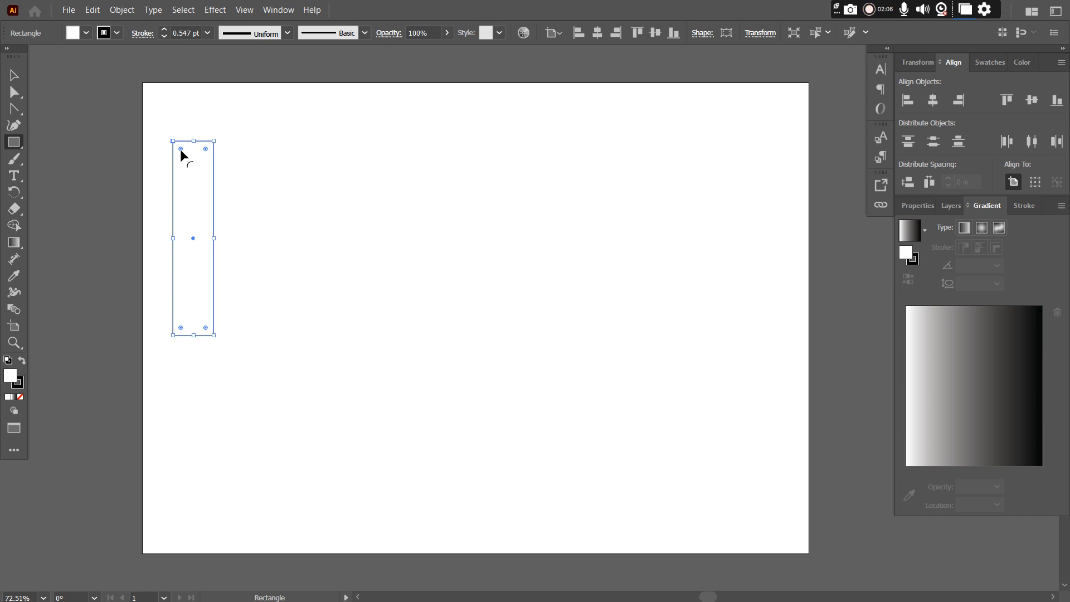
mouse_move(179, 148)
left_mouse_down()
mouse_move(188, 162)
mouse_move(168, 135)
left_mouse_up()
left_click(15, 80)
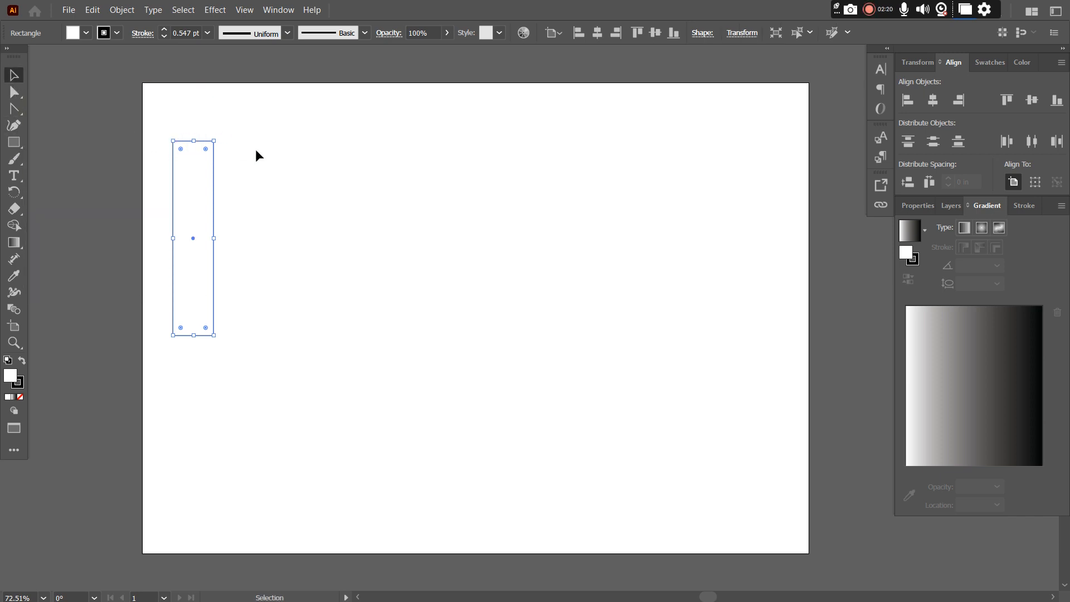
mouse_move(183, 164)
left_mouse_down()
mouse_move(223, 189)
mouse_move(394, 217)
mouse_move(179, 173)
left_mouse_up()
Step: Copy and paste the tall rectangle near the middle of the artboard and delete the pasted copy
right_click(179, 176)
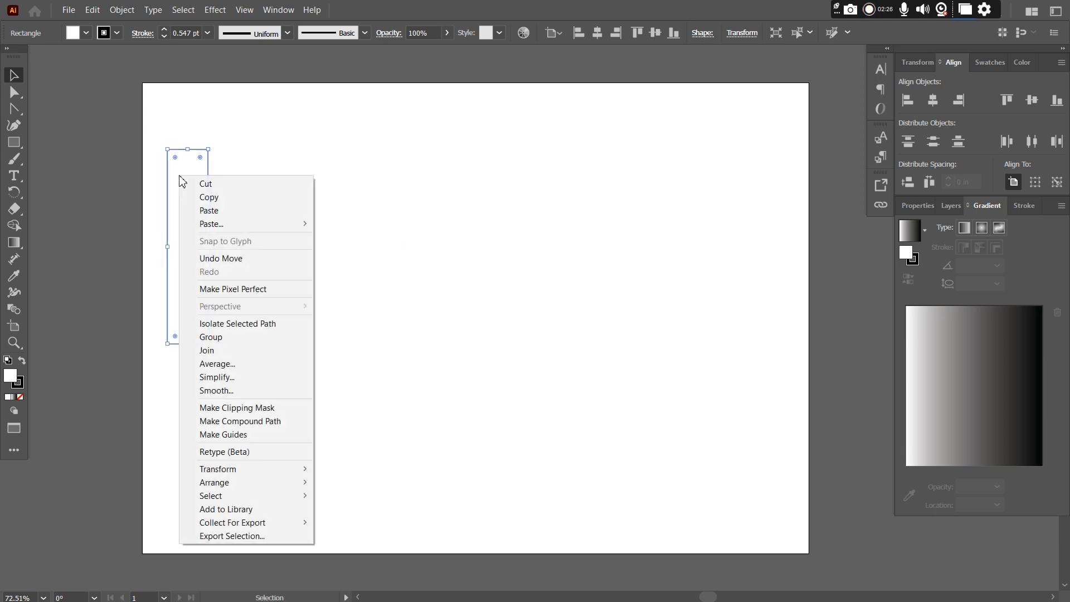
left_click(244, 198)
right_click(243, 199)
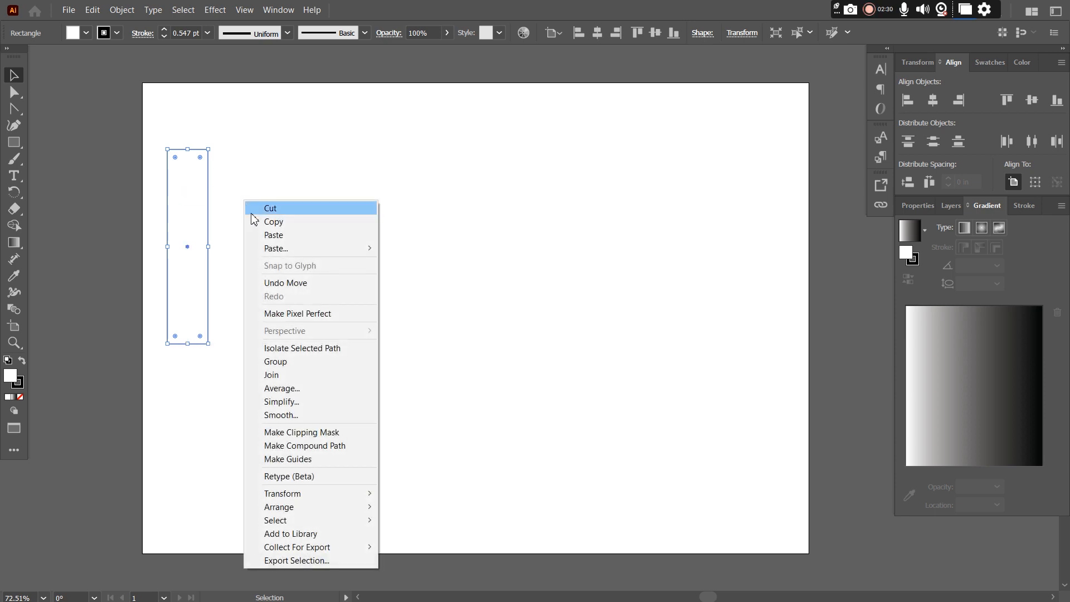
left_click(284, 236)
left_click_drag(527, 262, 391, 258)
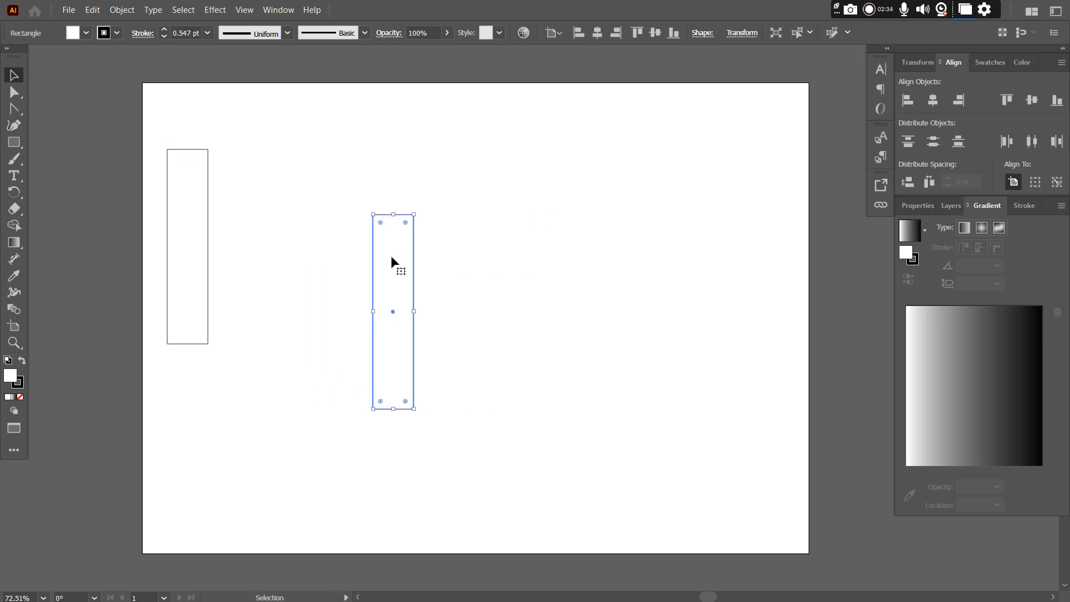
key("Delete")
Step: Copy the tall rectangle, paste it in place and move the copy just beside the original, slightly lower
left_click(196, 182)
left_click(92, 11)
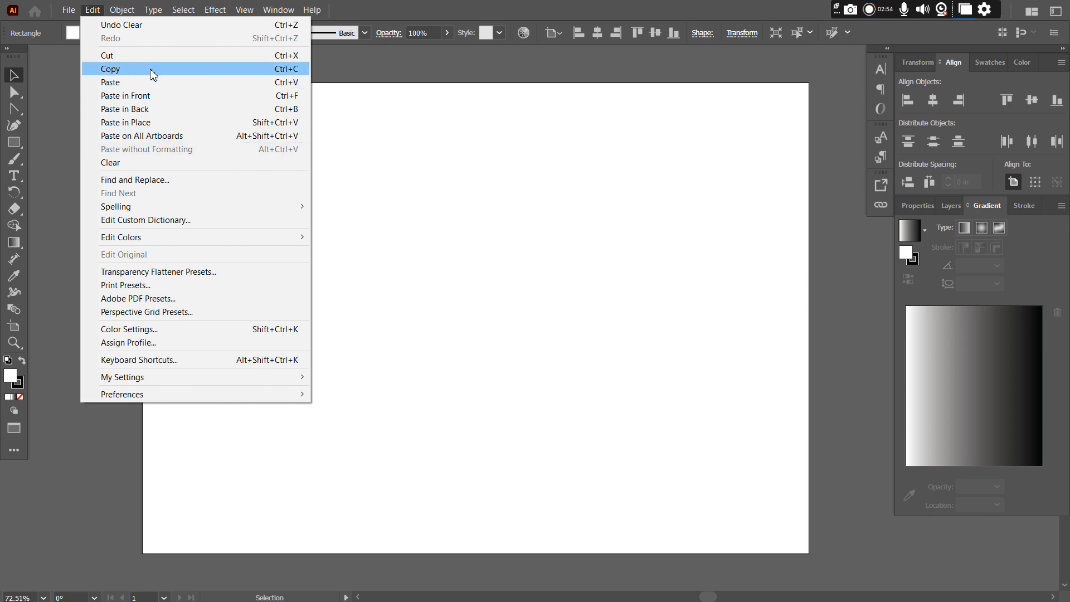
left_click(197, 69)
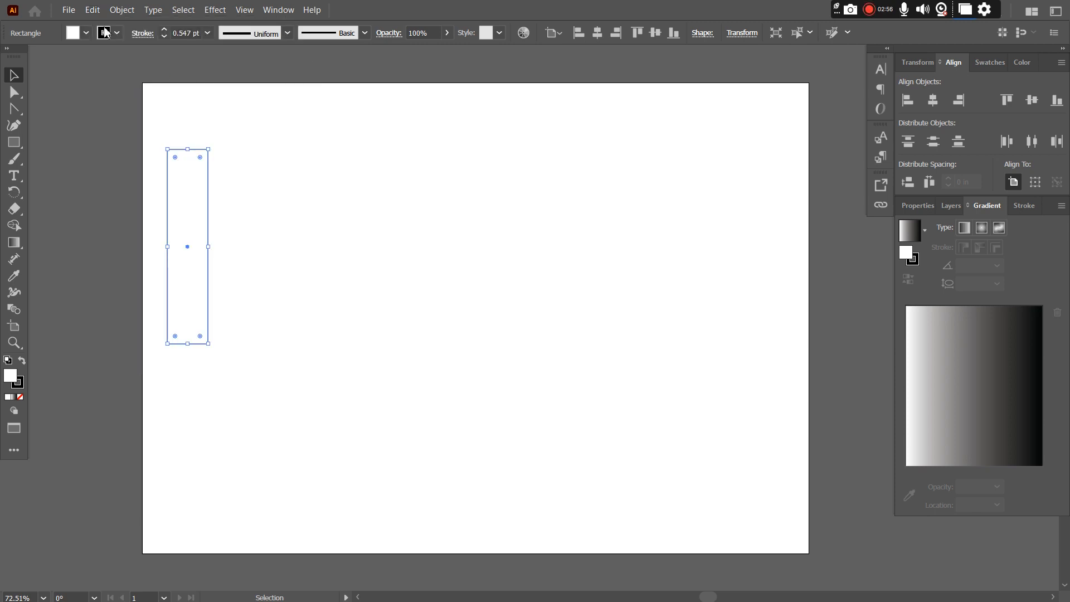
left_click(92, 11)
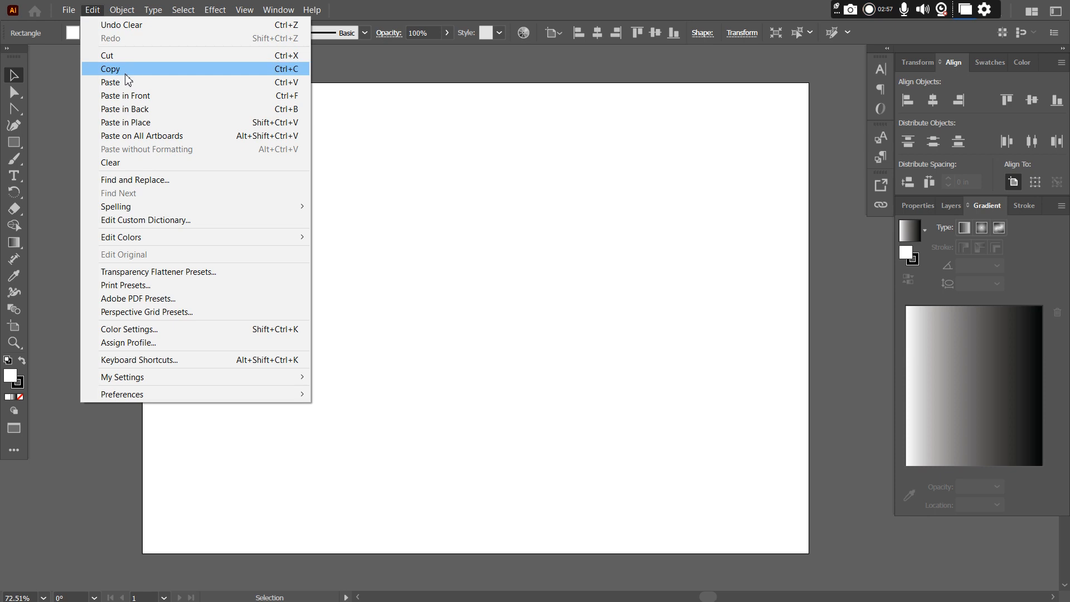
left_click(155, 121)
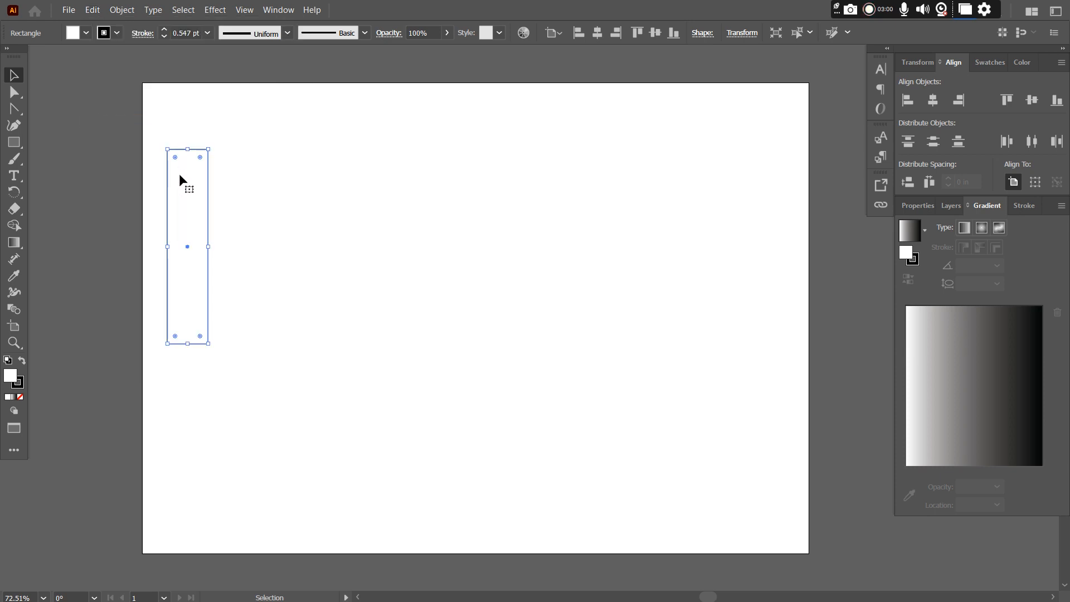
left_click_drag(179, 177, 228, 211)
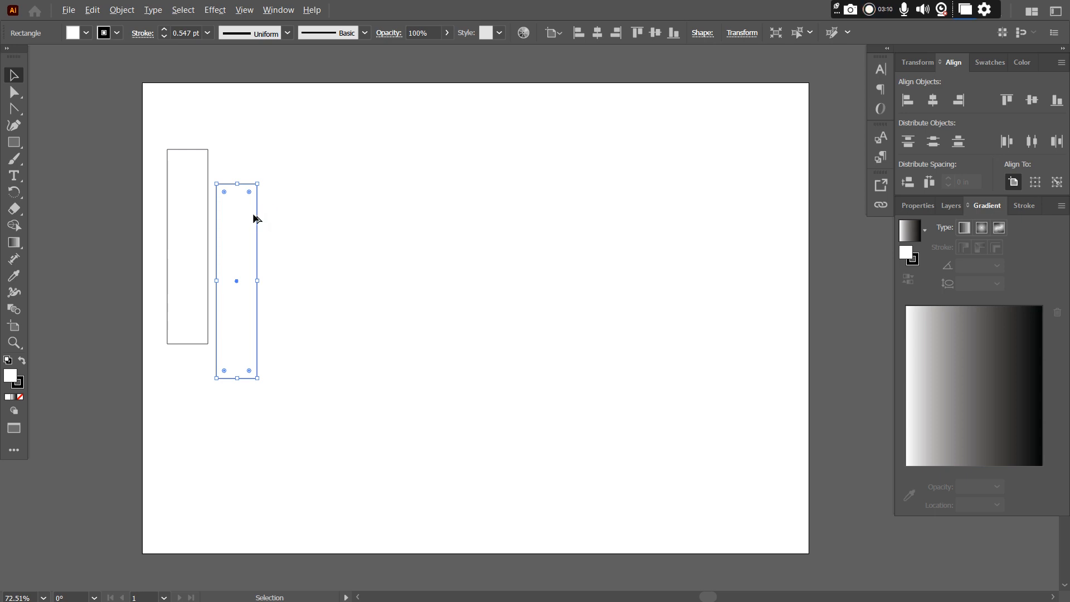
Step: Duplicate the second tall rectangle five times across the artboard and delete the four copies farthest to the right
left_click_drag(252, 218, 622, 242)
left_click_drag(585, 251, 637, 251)
left_click_drag(729, 162, 450, 476)
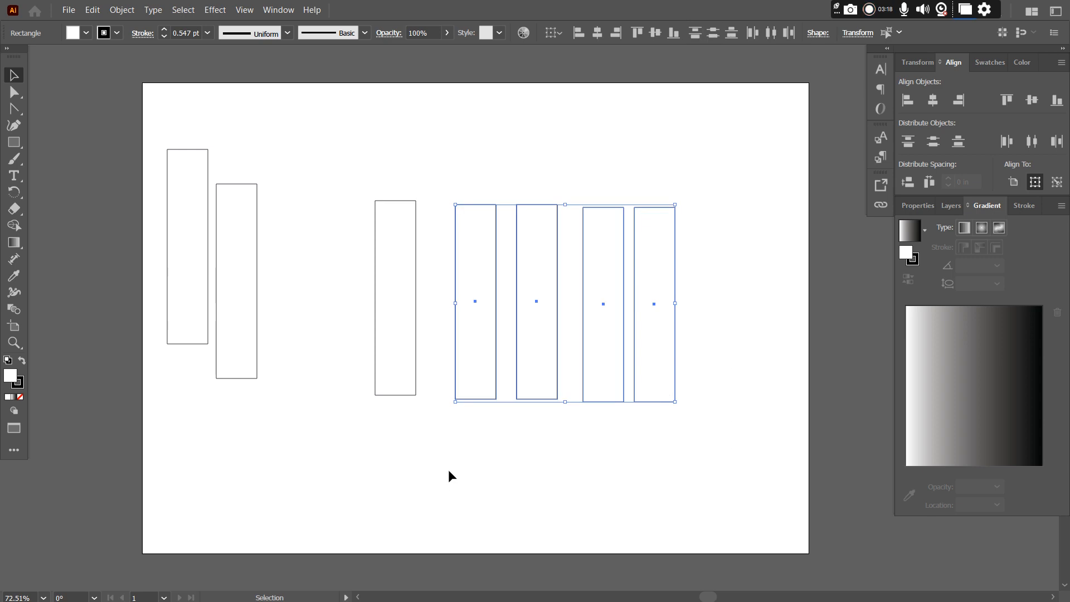
key("Delete")
Step: Rotate the middle rectangle 90° to horizontal and move it to the artboard's lower-right corner
left_click(395, 254)
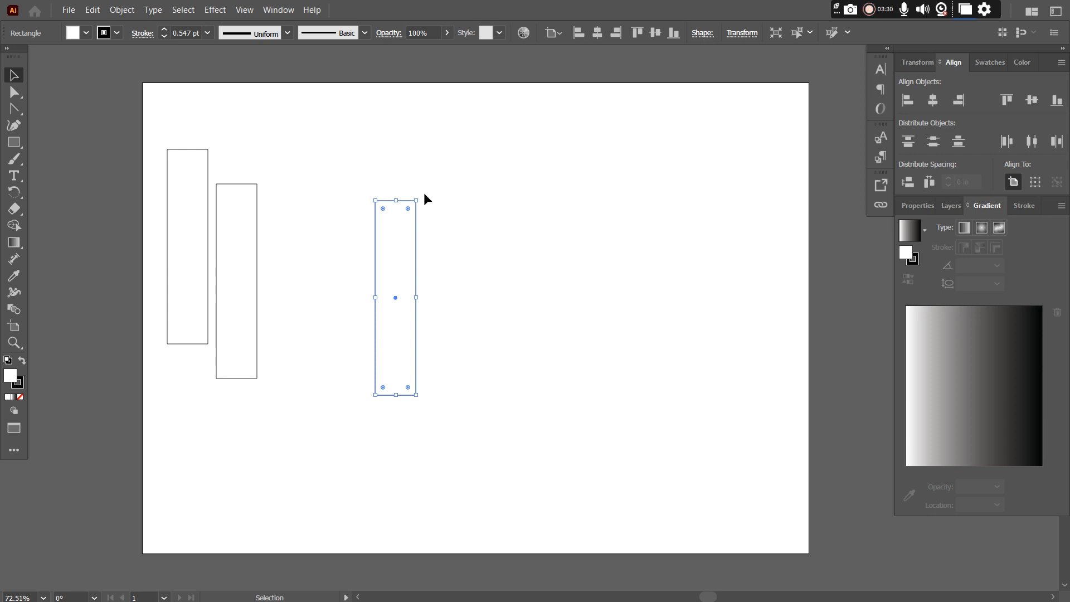
left_click_drag(421, 196, 443, 203)
left_click_drag(416, 195, 493, 305)
left_click_drag(434, 278, 708, 488)
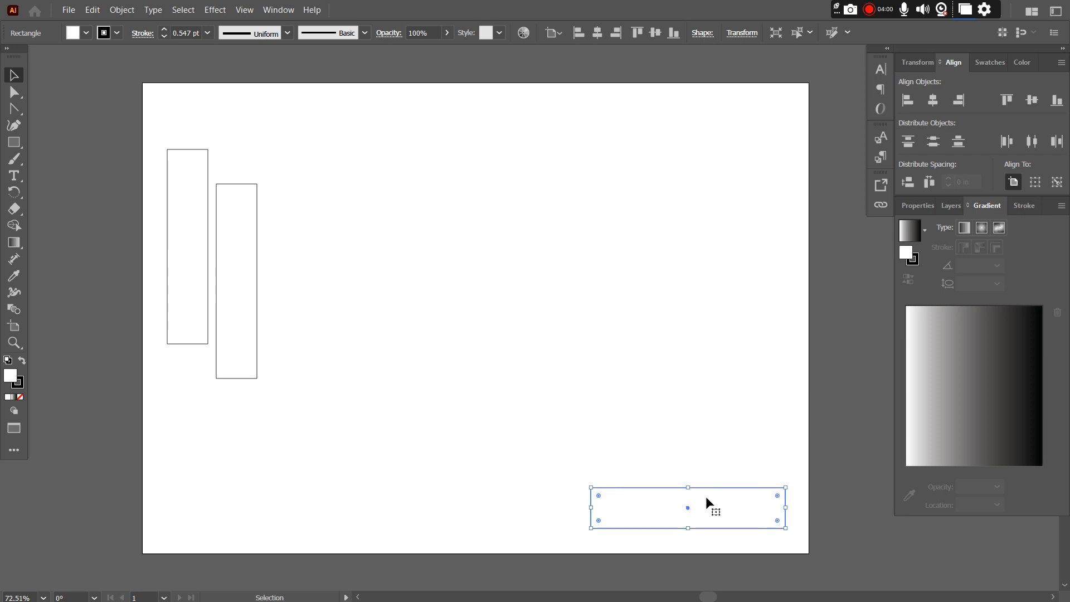
Step: Duplicate the horizontal rectangle twice in a stack above the original and delete the topmost copy
key("a")
key("v")
left_click_drag(703, 497, 702, 402)
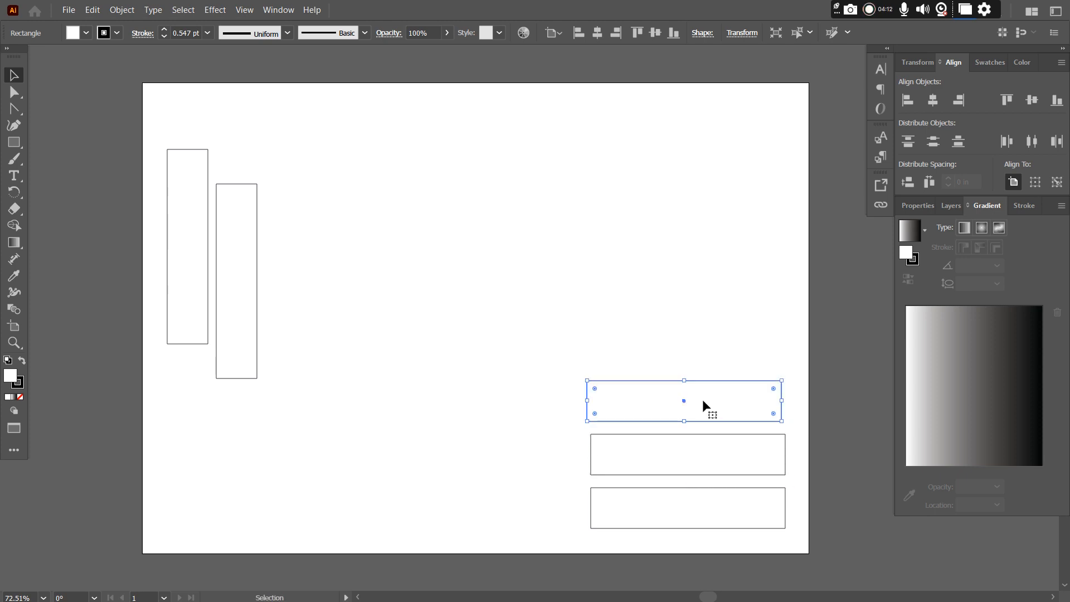
key("Delete")
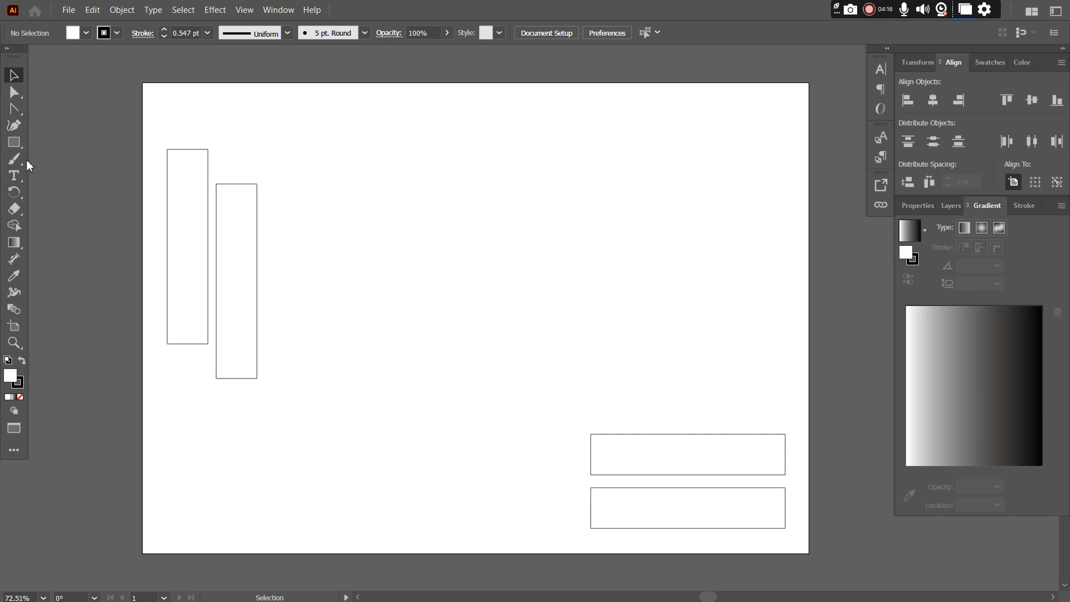
Step: Draw a wide rectangle in the upper middle of the artboard with the Rectangle tool
left_click(20, 143)
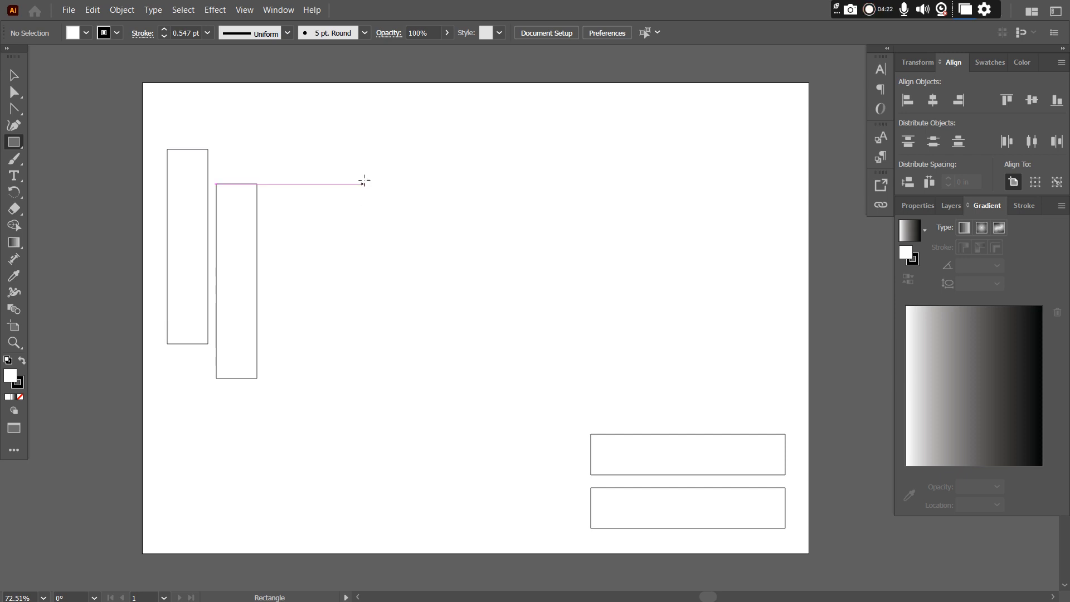
left_click_drag(371, 143, 513, 228)
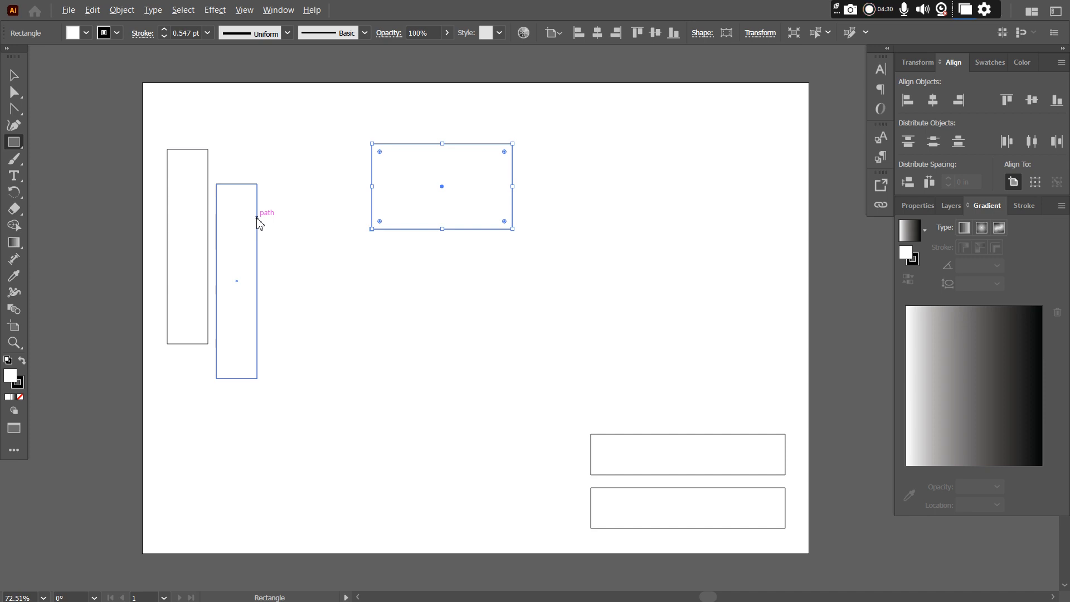
left_click_drag(256, 218, 381, 285)
key("ctrl+z")
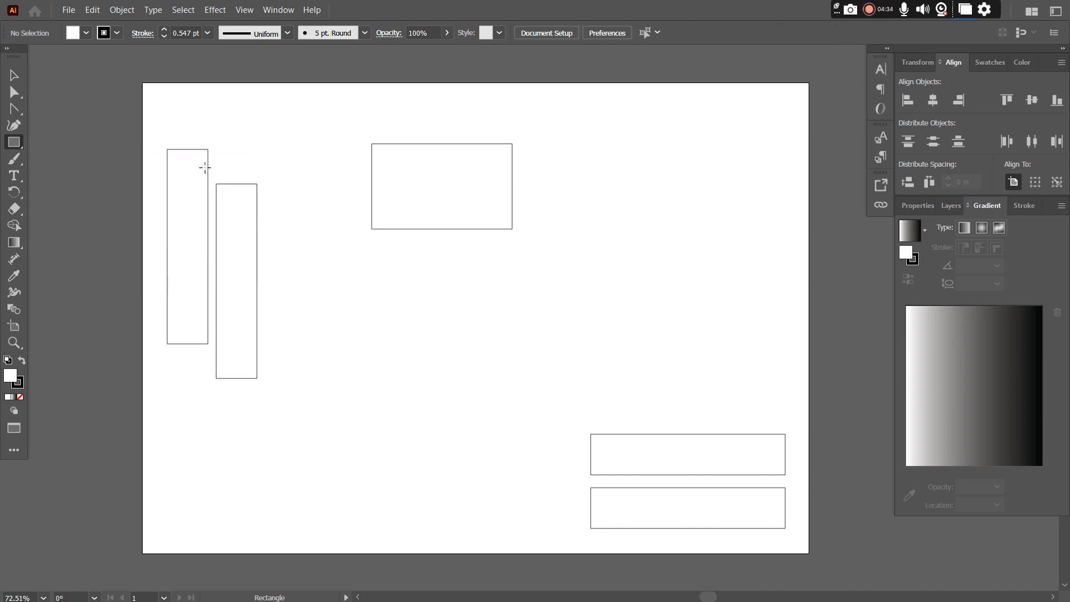
Step: Duplicate the second tall rectangle twice, placing the two copies side by side beneath the wide rectangle
key("v")
left_click(245, 186)
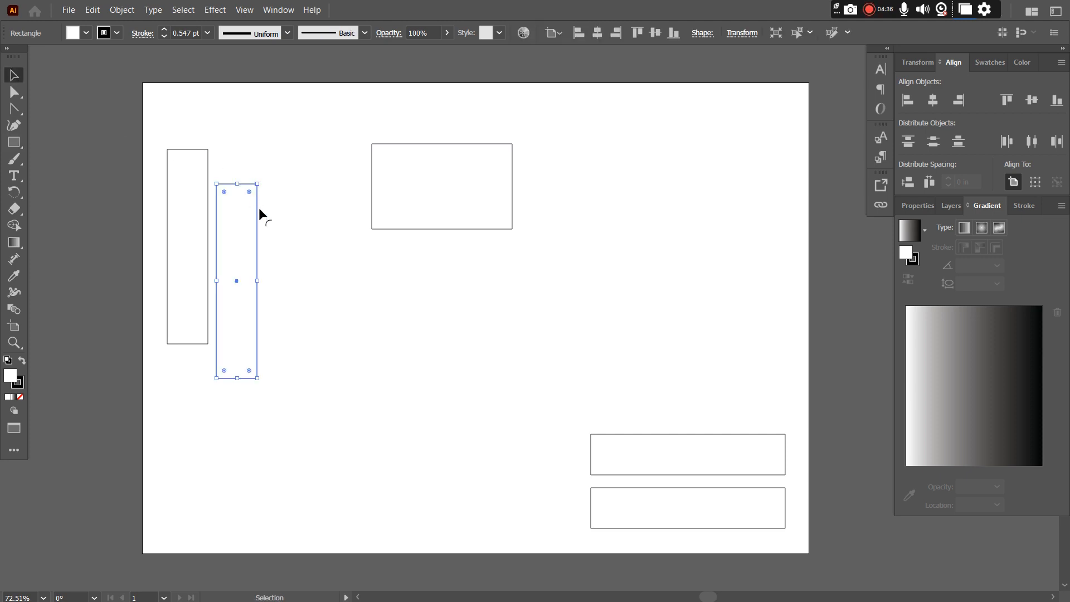
left_click_drag(257, 240, 507, 292)
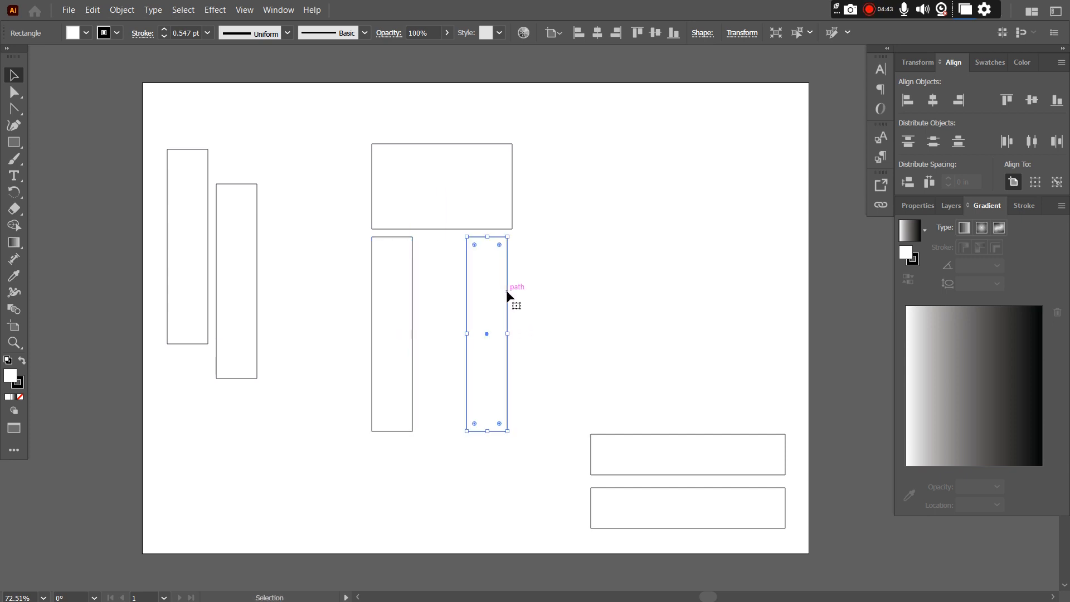
Step: Draw two small eye rectangles and a thin mouth rectangle inside the wide rectangle, leaving nothing selected
left_click(14, 142)
mouse_move(388, 160)
left_mouse_down()
mouse_move(409, 173)
mouse_move(486, 172)
left_mouse_up()
left_click_drag(418, 194, 461, 205)
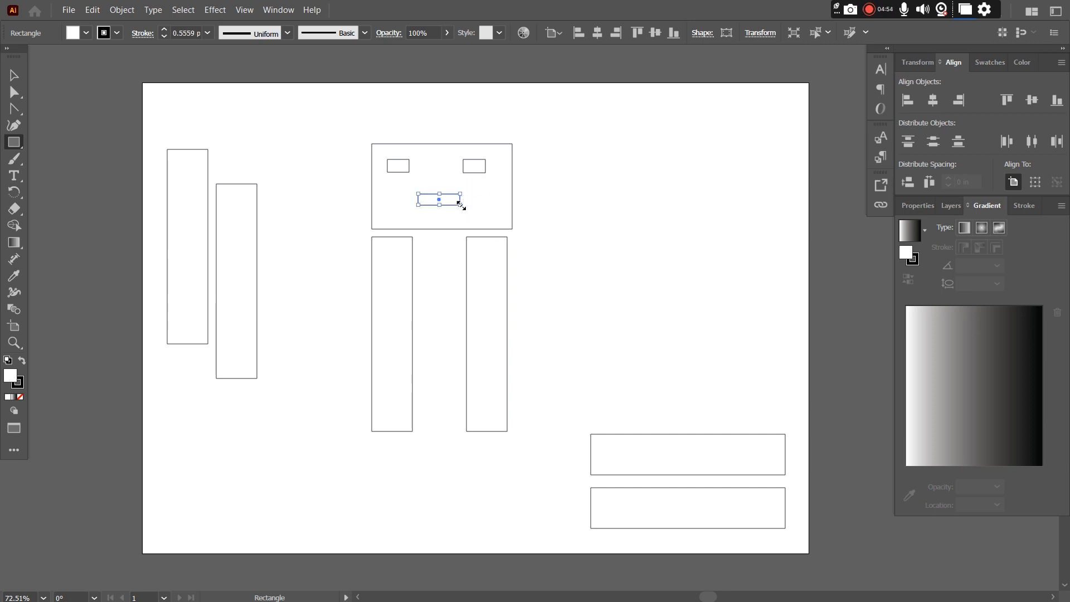
left_click(14, 75)
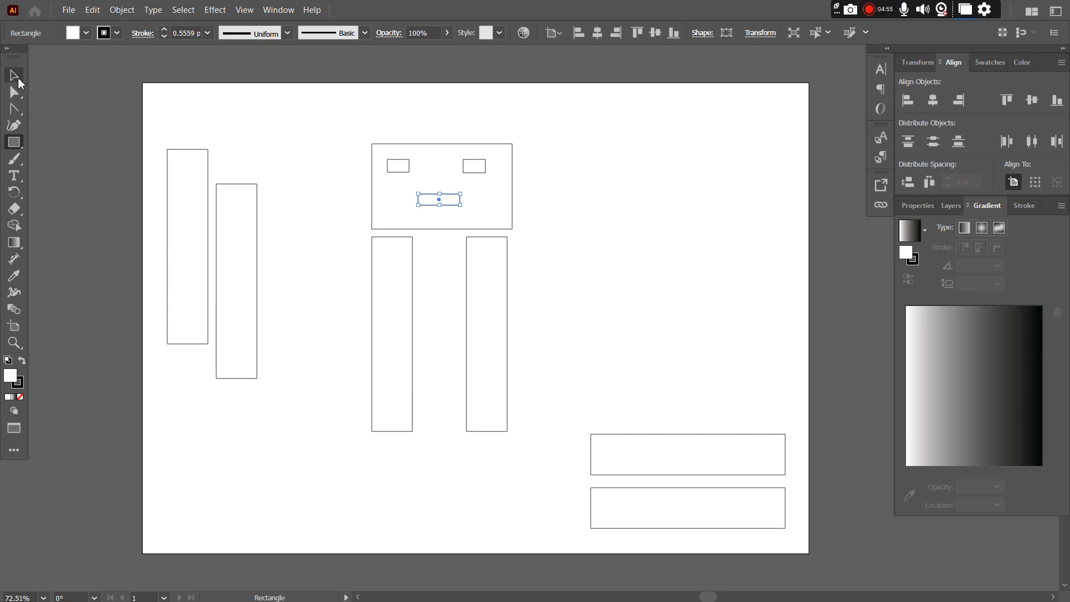
left_click(284, 126)
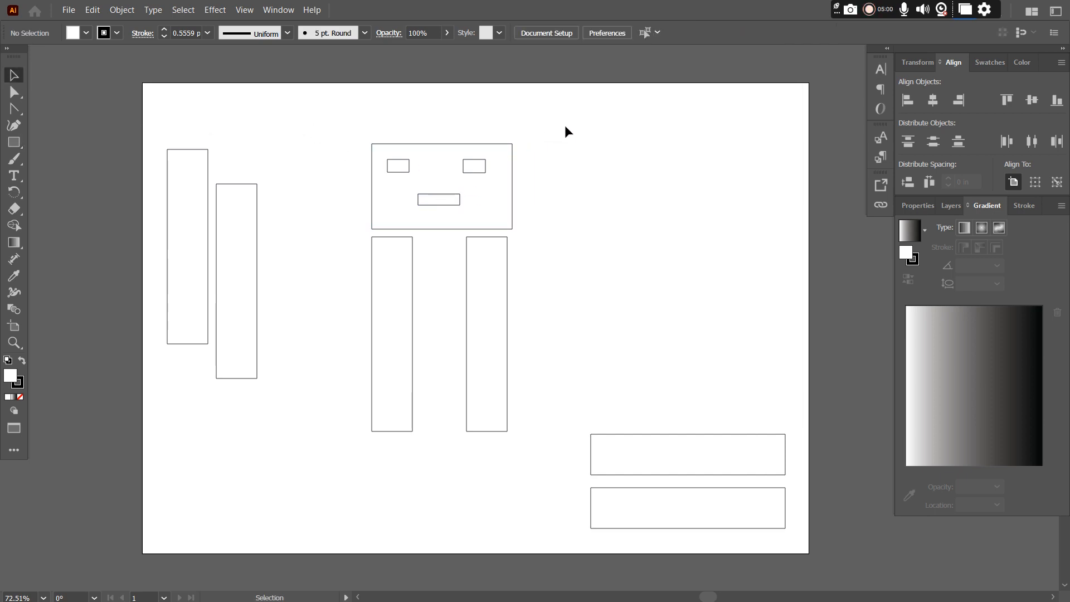
Step: Delete the mouth rectangle and both small eye rectangles from the wide rectangle
left_click(392, 320)
left_click(489, 312)
left_click(445, 196)
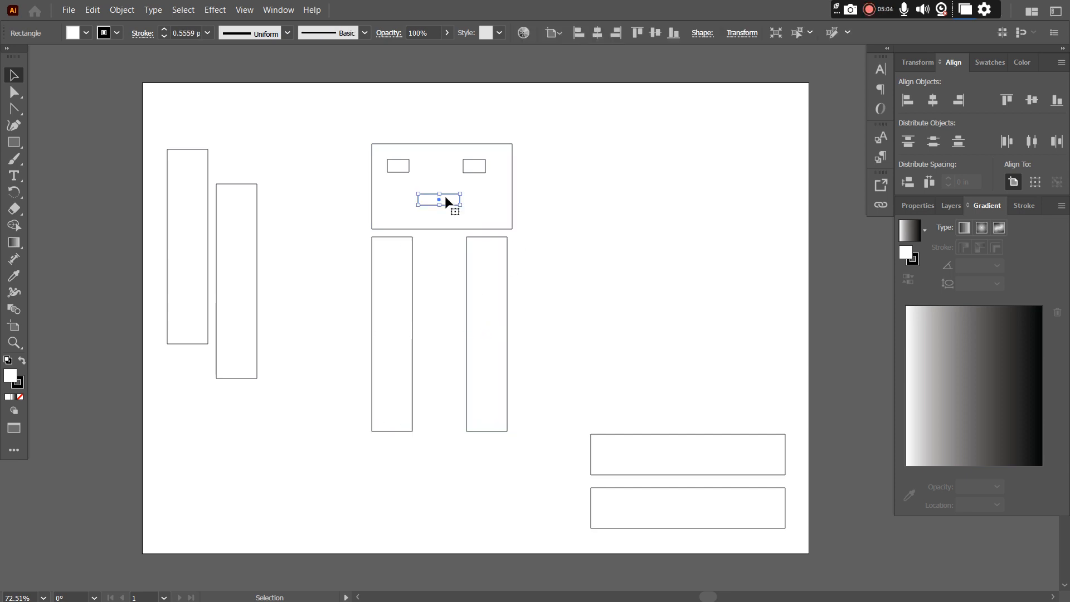
key("Delete")
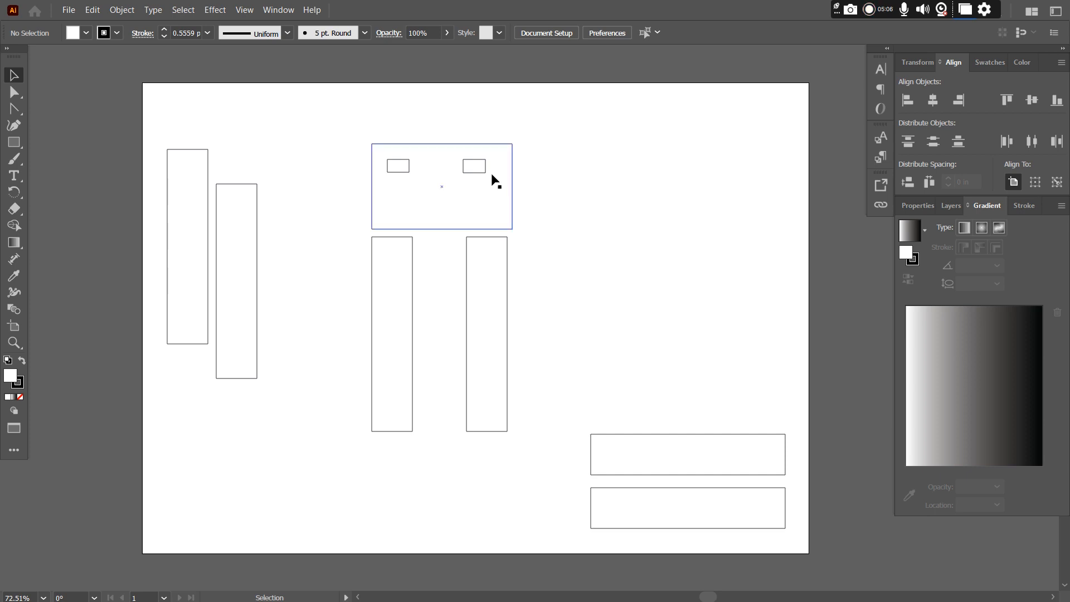
left_click(484, 173)
key("Delete")
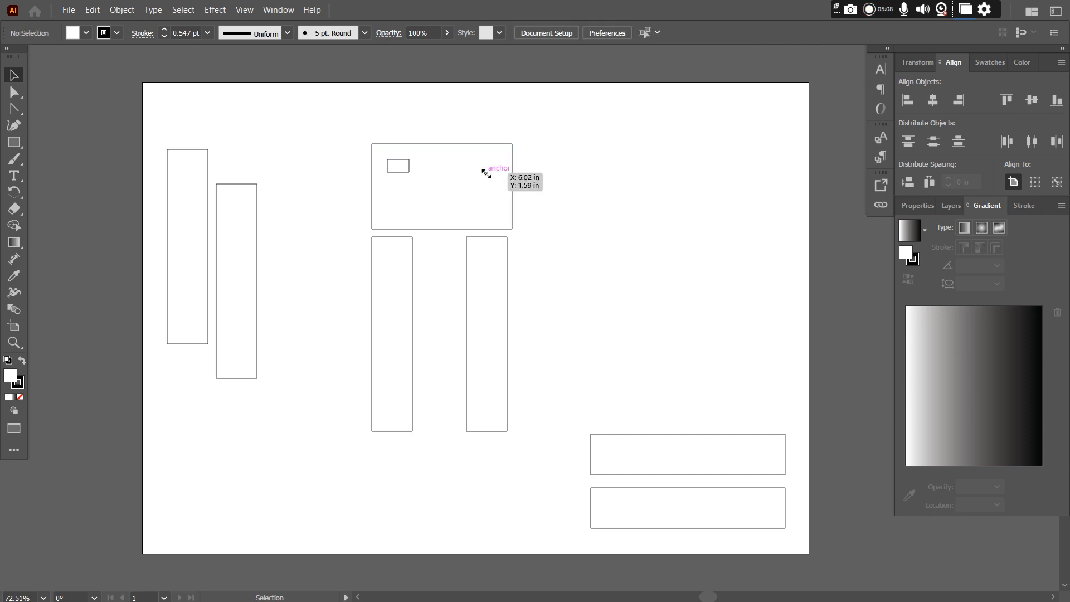
left_click(403, 168)
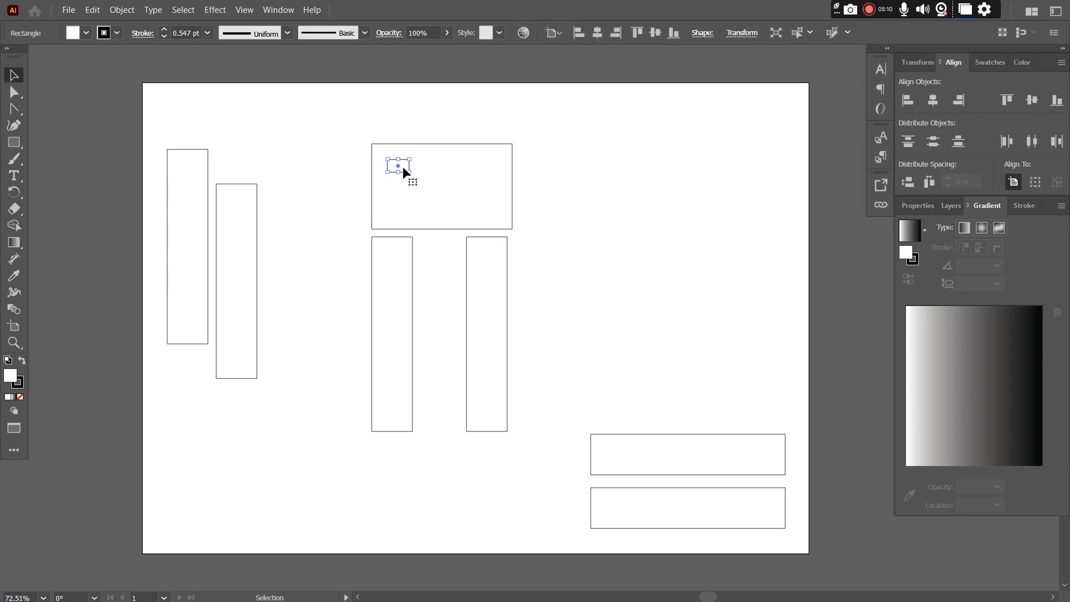
key("Delete")
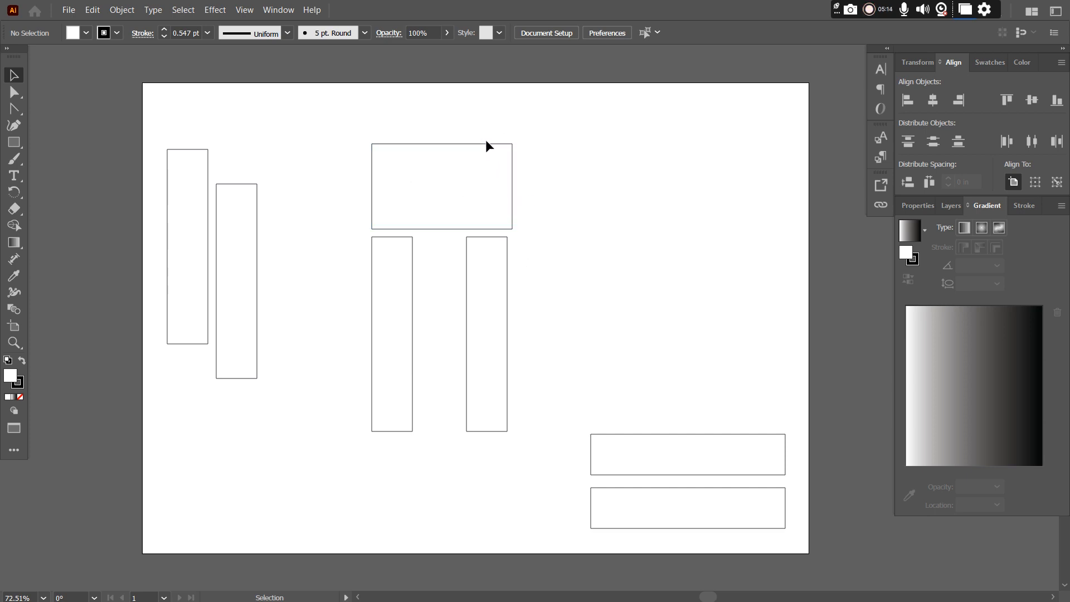
Step: Move the wide rectangle toward the artboard's upper right, tilt and shrink it, and delete it
left_click_drag(500, 150, 680, 121)
mouse_move(696, 207)
left_mouse_down()
mouse_move(617, 248)
mouse_move(731, 187)
mouse_move(709, 220)
mouse_move(659, 174)
mouse_move(689, 197)
left_mouse_up()
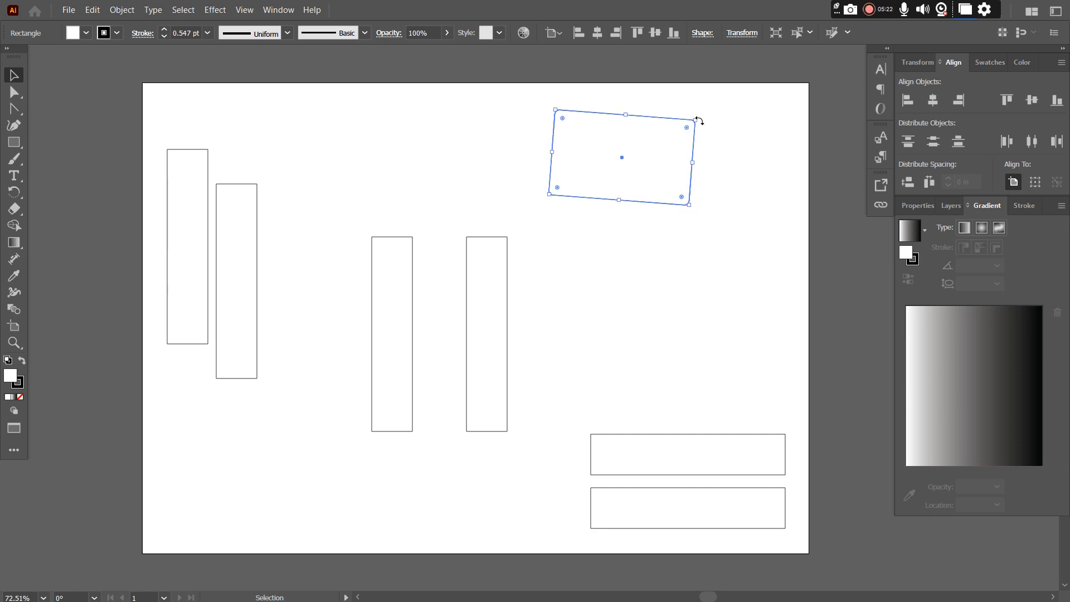
mouse_move(697, 121)
left_mouse_down()
mouse_move(700, 112)
mouse_move(640, 165)
left_mouse_up()
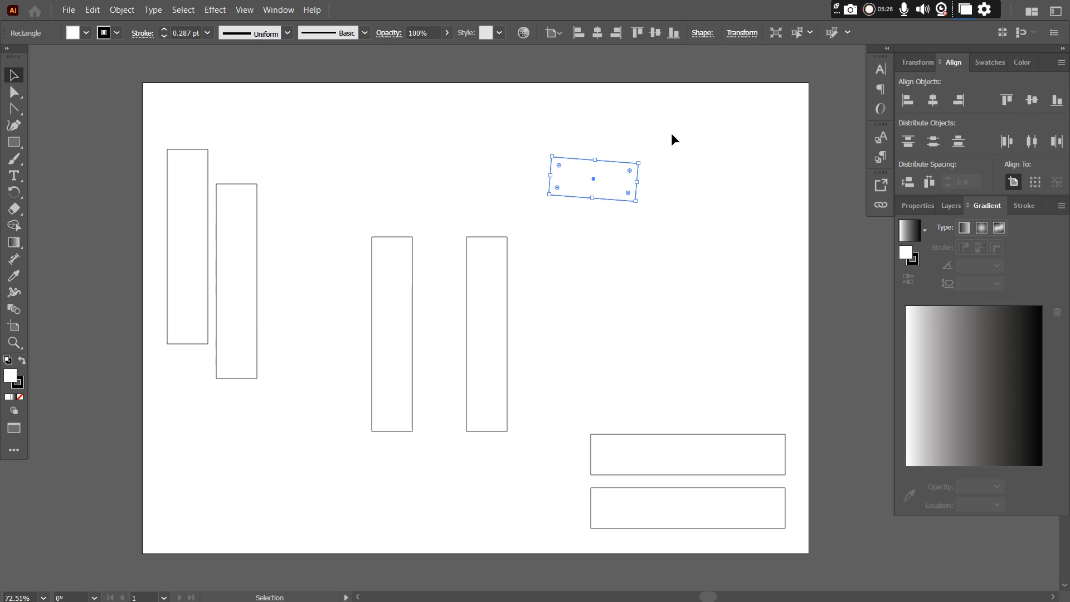
key("Delete")
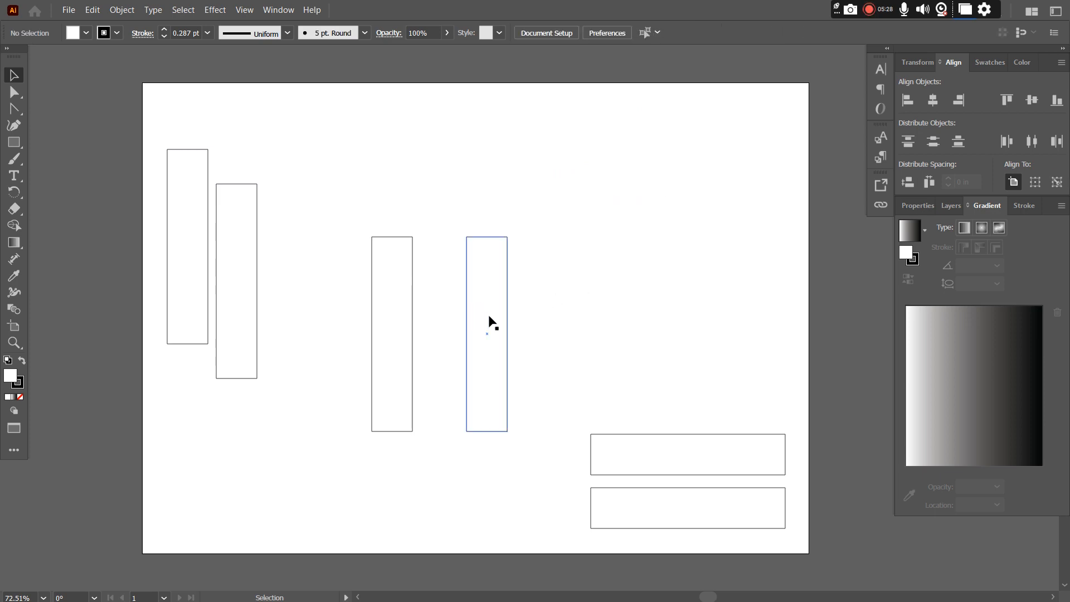
Step: Move the rightmost tall rectangle up and to the right, and enlarge the middle tall rectangle from its top-right corner
left_click_drag(507, 316, 577, 275)
left_click(392, 275)
mouse_move(413, 237)
left_mouse_down()
mouse_move(501, 206)
mouse_move(394, 265)
mouse_move(444, 221)
left_mouse_up()
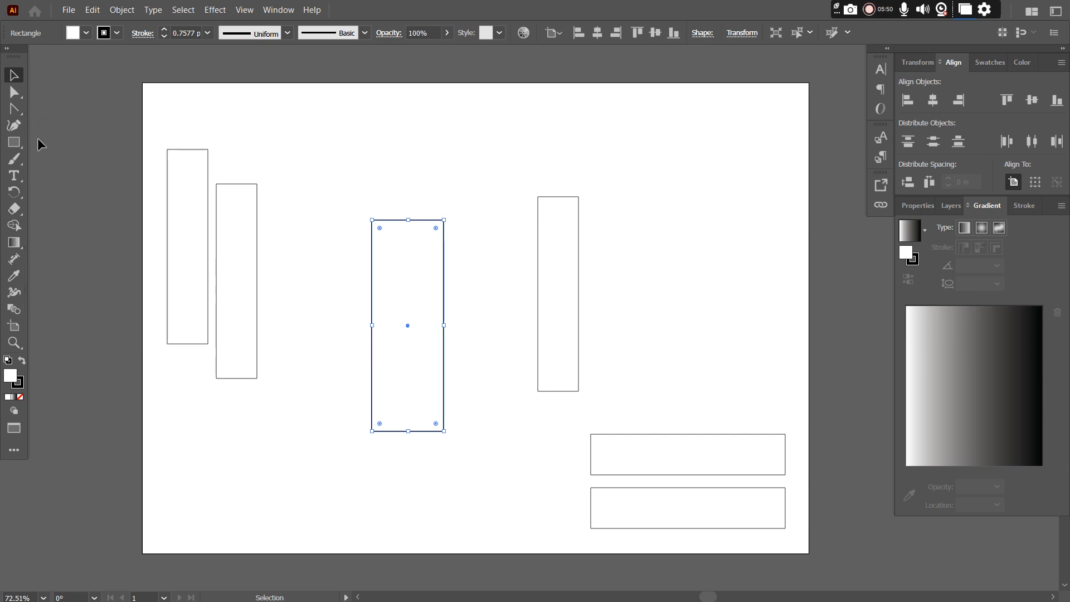
Step: Try curving the widened rectangle's top-right corner with the Anchor Point tool, adjusting its handles, and undo the changes
left_click(15, 110)
left_click(444, 221)
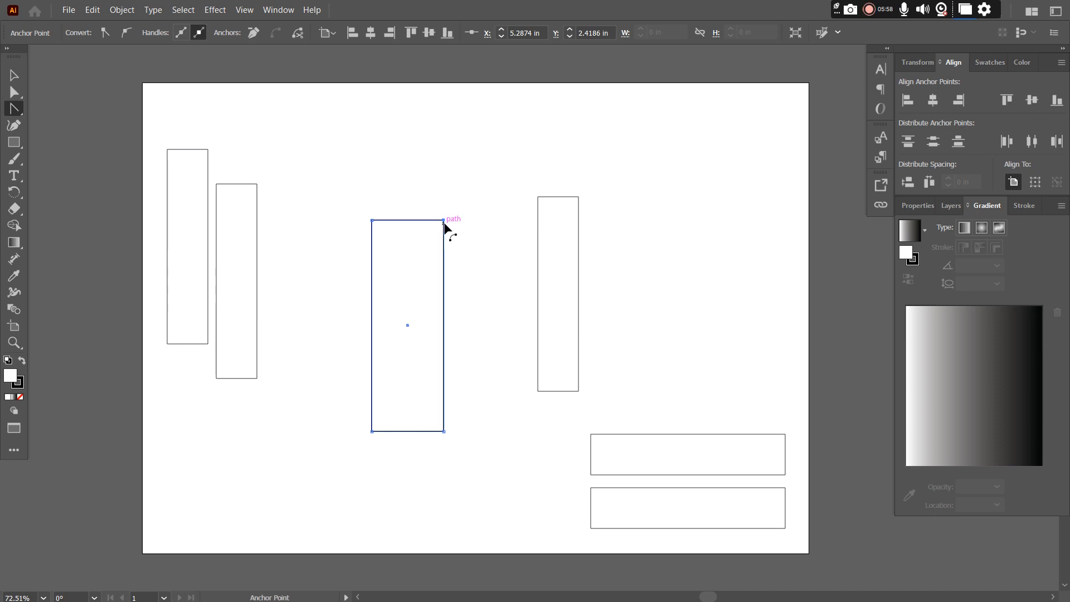
left_click_drag(445, 222, 451, 225)
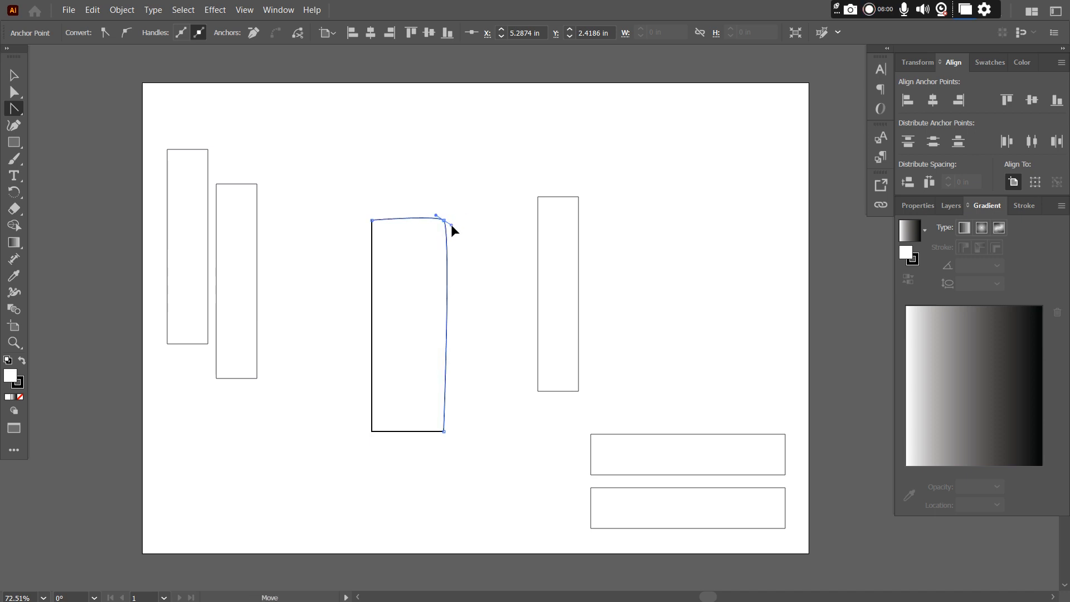
left_click_drag(452, 225, 486, 278)
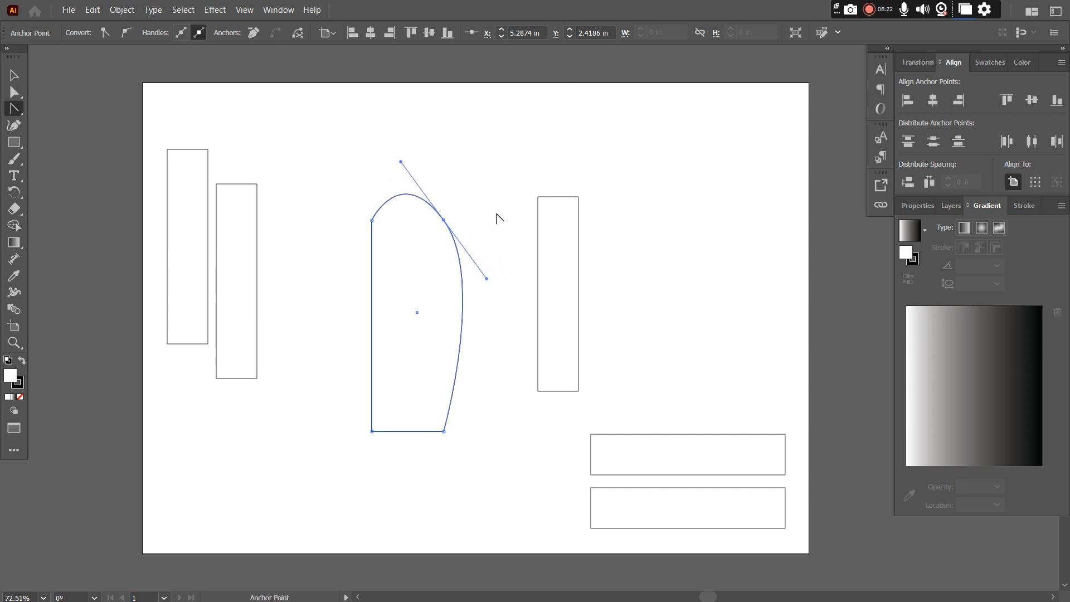
left_click(486, 279)
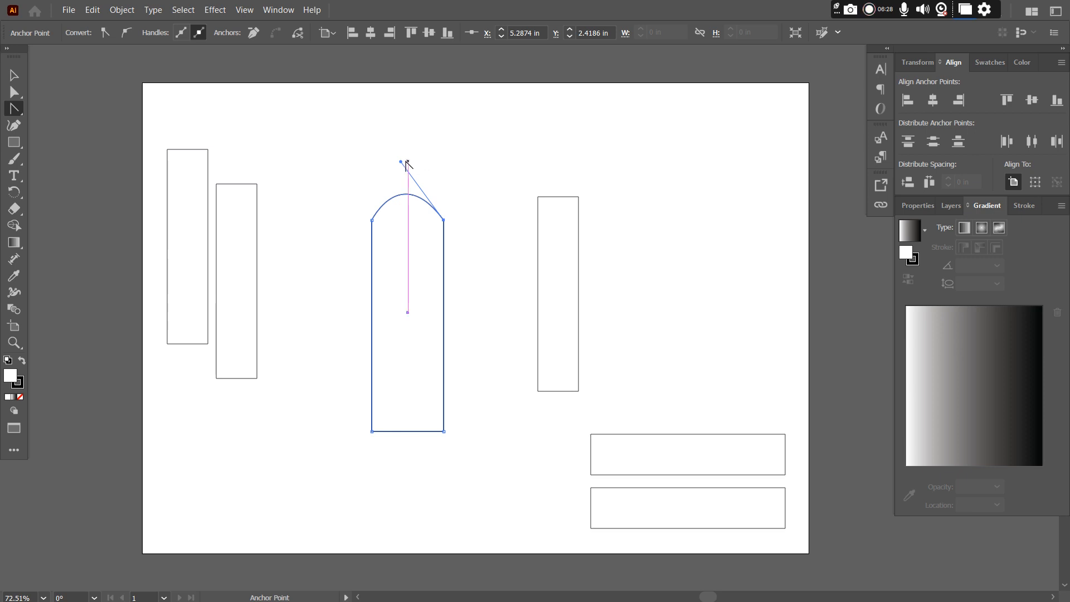
mouse_move(402, 161)
left_mouse_down()
mouse_move(501, 163)
mouse_move(405, 148)
mouse_move(353, 174)
mouse_move(428, 158)
mouse_move(505, 161)
mouse_move(437, 140)
mouse_move(392, 144)
mouse_move(372, 165)
mouse_move(502, 156)
mouse_move(415, 167)
left_mouse_up()
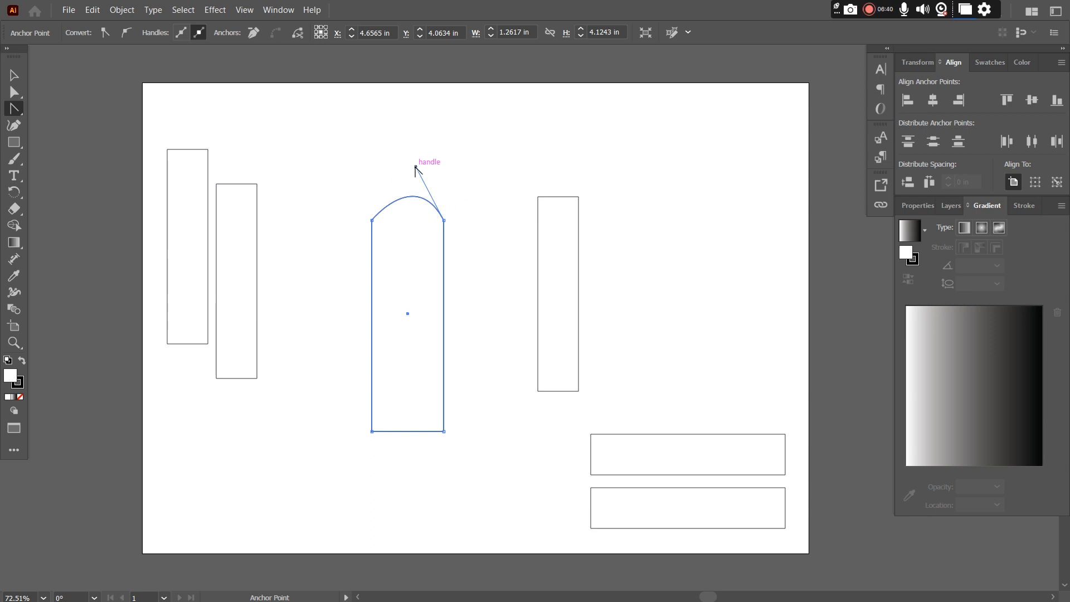
key("ctrl+z")
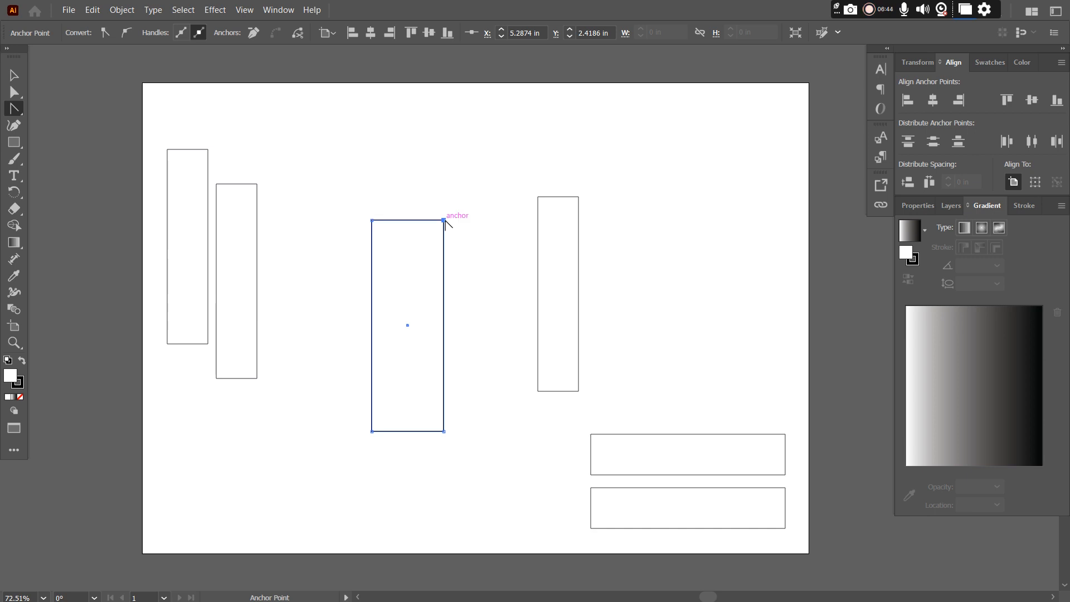
Step: Pull curve handles from the widened rectangle's top-right corner again, adjust them individually, and convert it back to a sharp corner
left_click_drag(444, 221, 388, 270)
left_click_drag(474, 266, 493, 253)
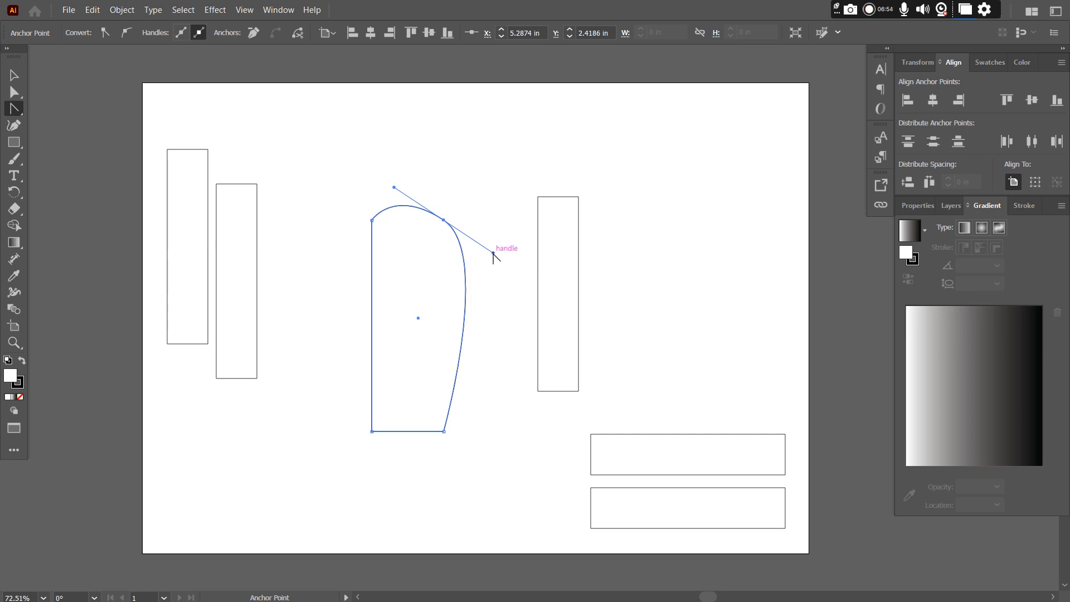
left_click_drag(493, 252, 490, 278)
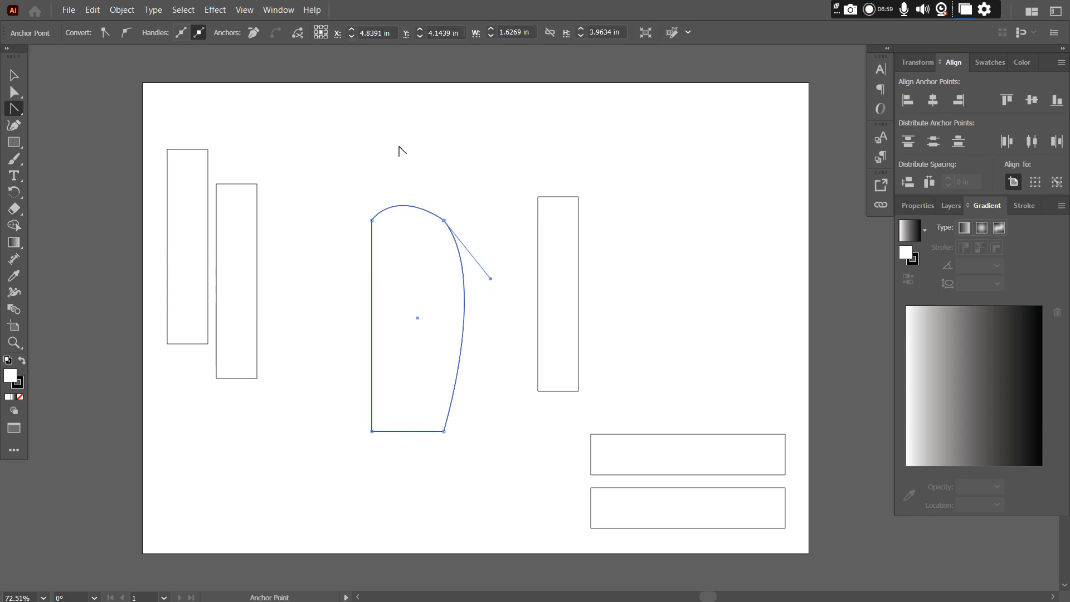
left_click(444, 221)
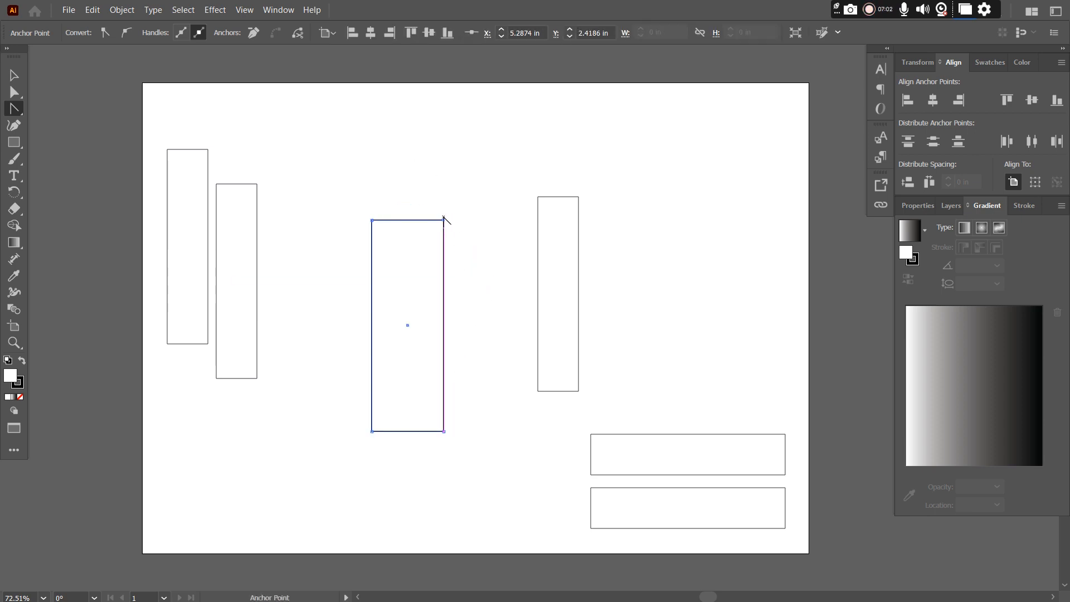
left_click_drag(444, 221, 486, 263)
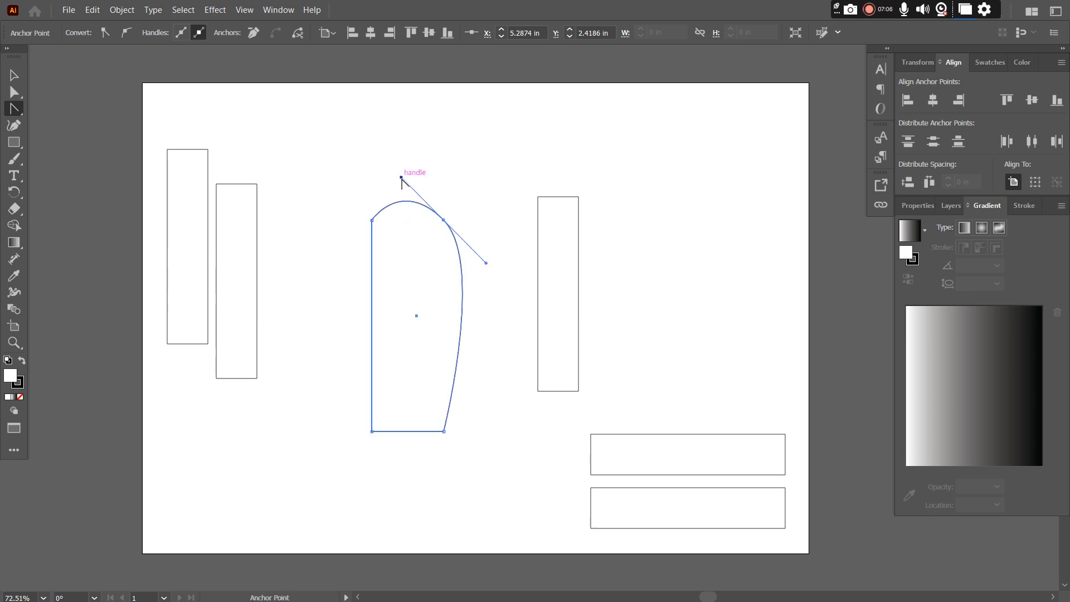
left_click_drag(401, 177, 487, 265)
left_click(486, 266)
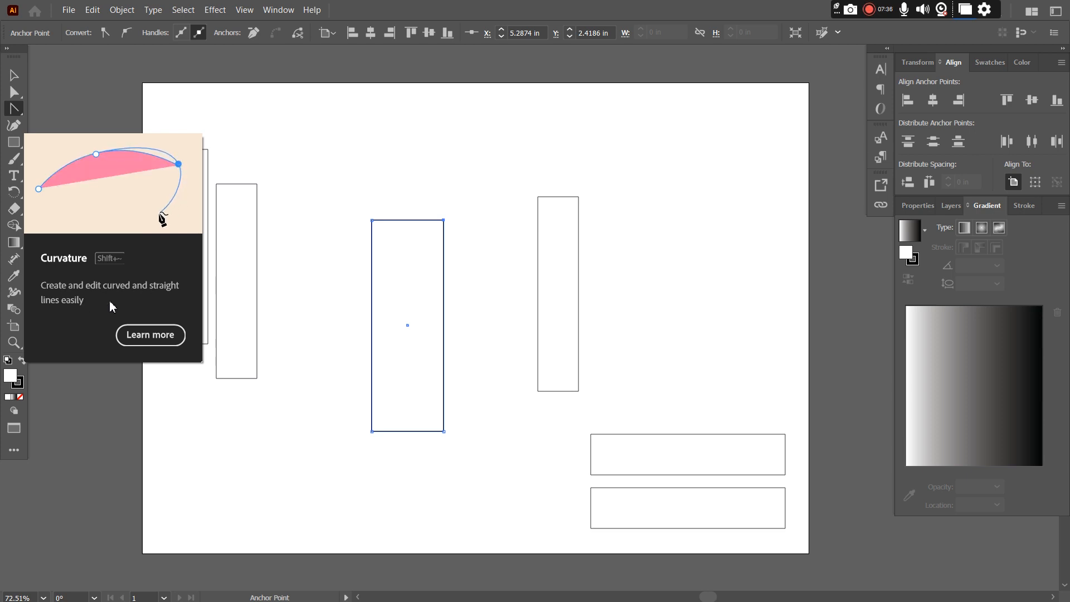
Step: Reshape the widened rectangle into a trapezoid with the Curvature tool, raising its bottom-left corner and placing its top-right corner above the top-left one
left_click(14, 126)
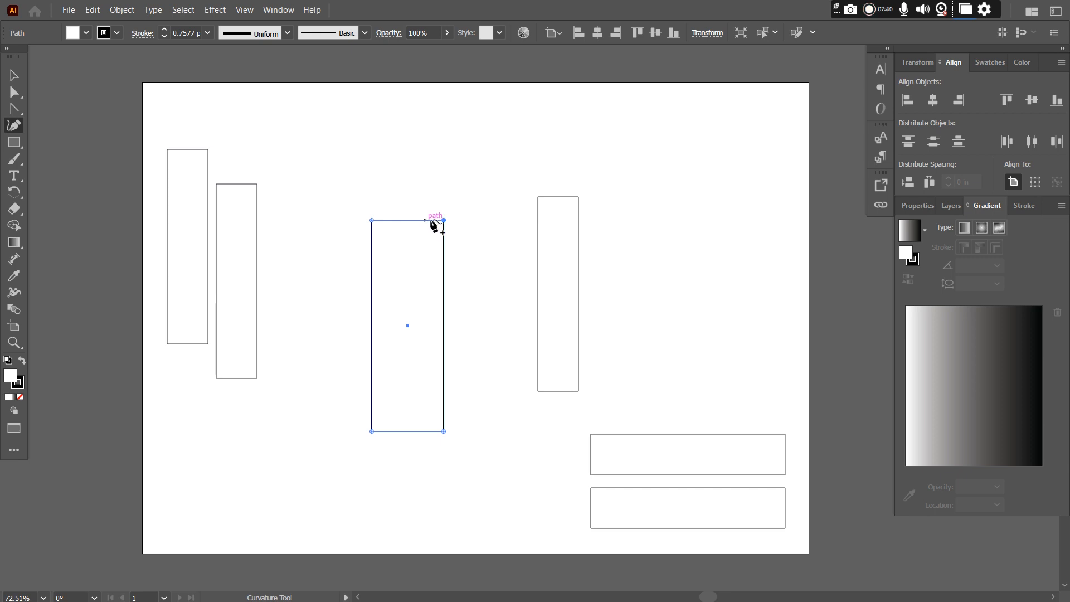
left_click_drag(445, 220, 443, 252)
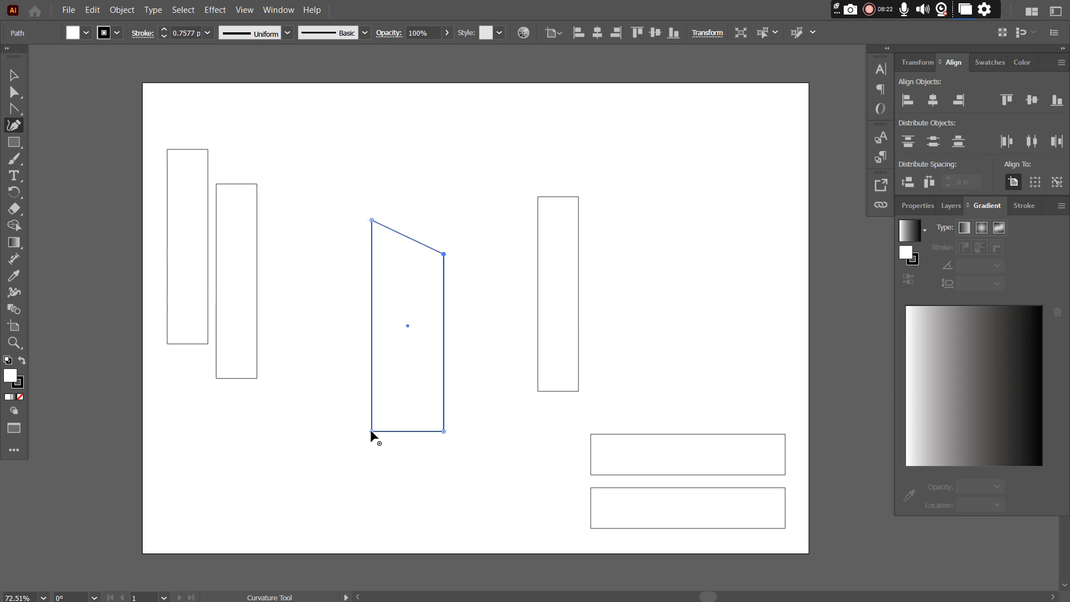
left_click_drag(371, 431, 372, 392)
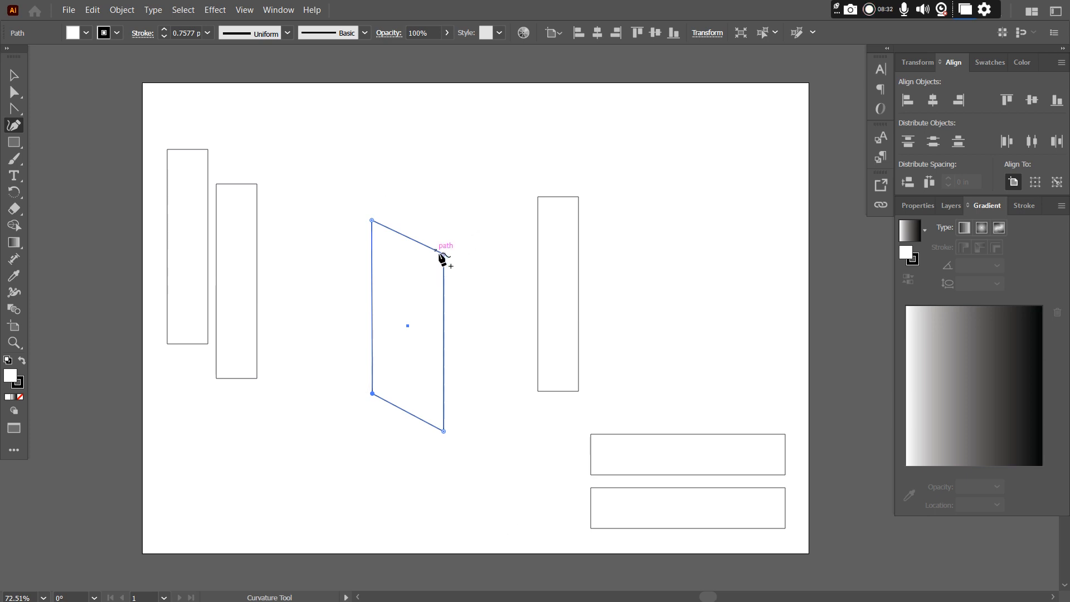
left_click_drag(445, 254, 444, 191)
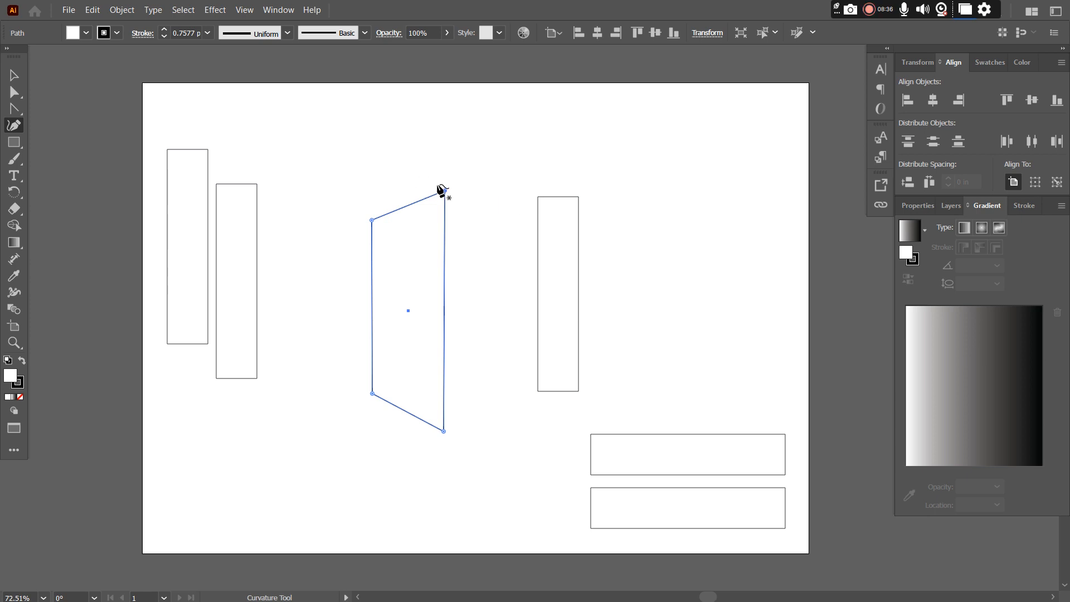
Step: Duplicate the trapezoid down and to the left, and rotate the copy a half-turn
left_click(14, 79)
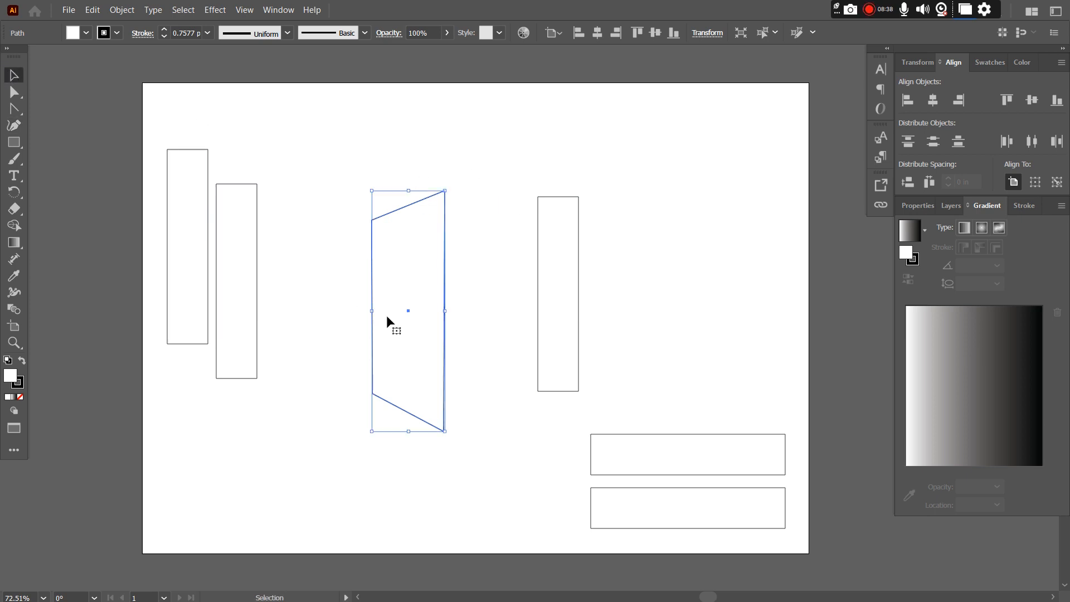
left_click_drag(379, 350, 291, 419)
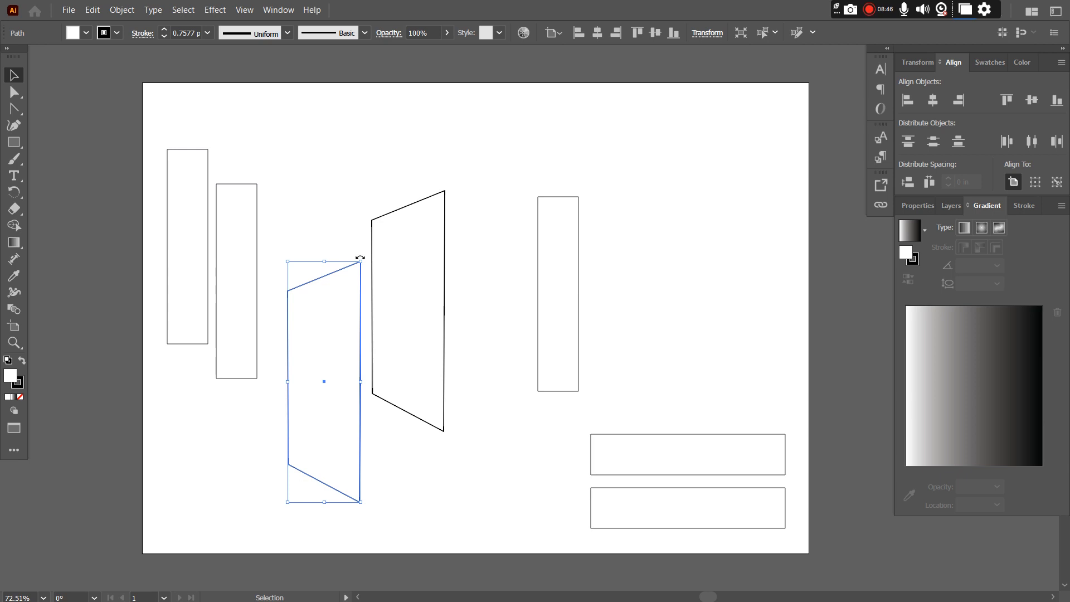
left_click_drag(360, 258, 315, 490)
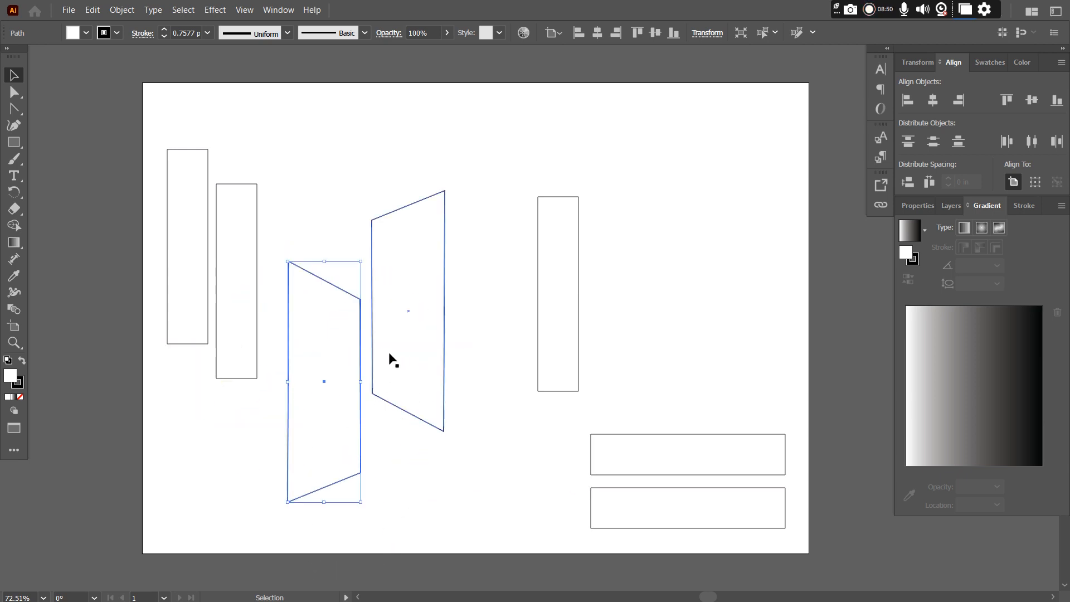
Step: Shift the original trapezoid up and left, add two copies at its lower and upper right, and rotate the upper copy a half-turn
left_click_drag(443, 249, 406, 222)
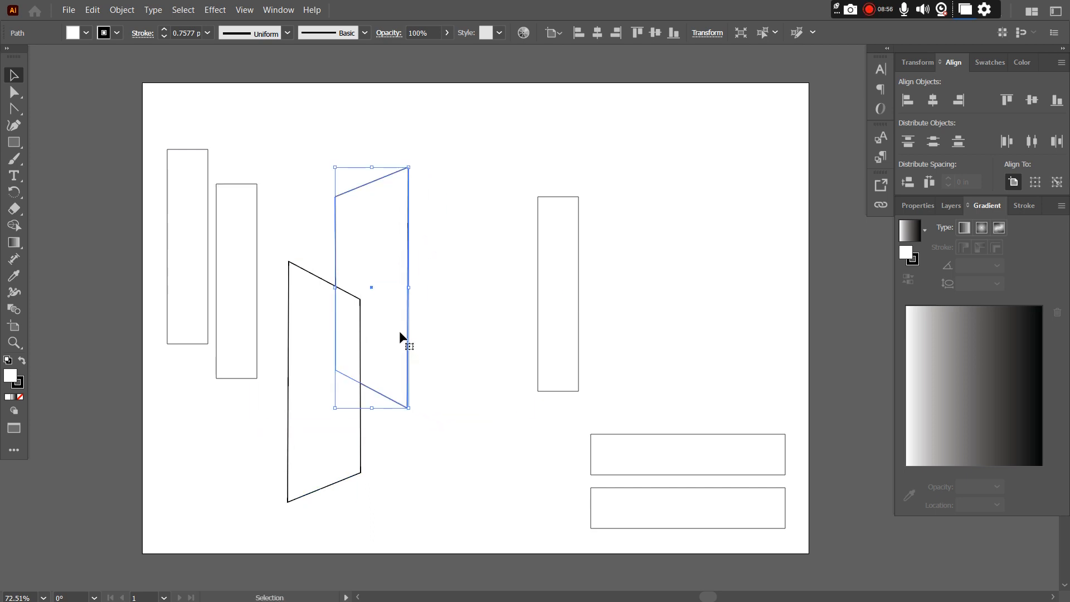
left_click_drag(399, 330, 452, 439)
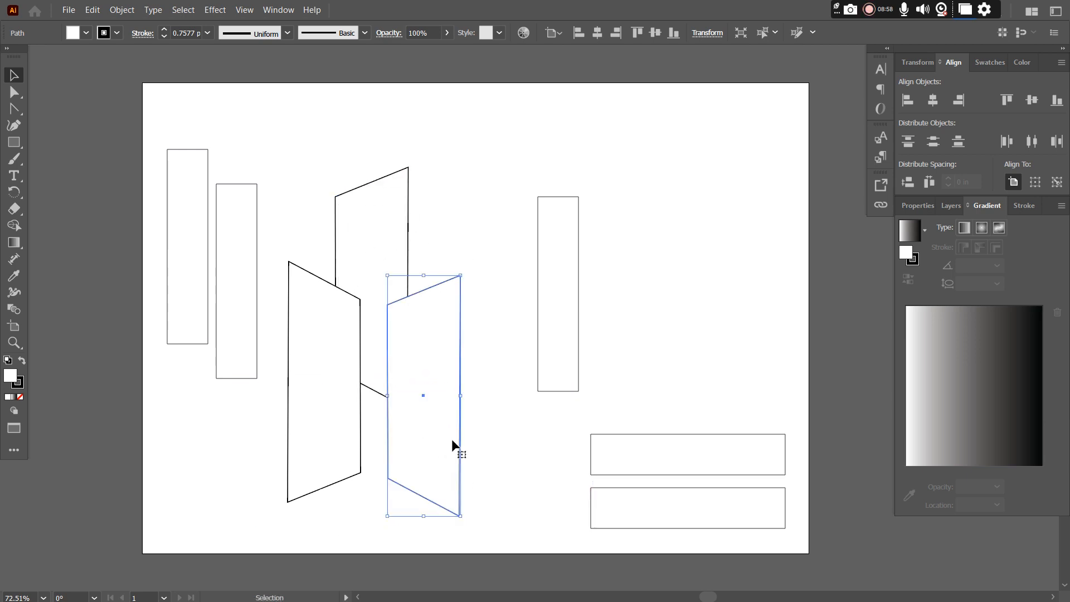
left_click_drag(449, 398, 502, 268)
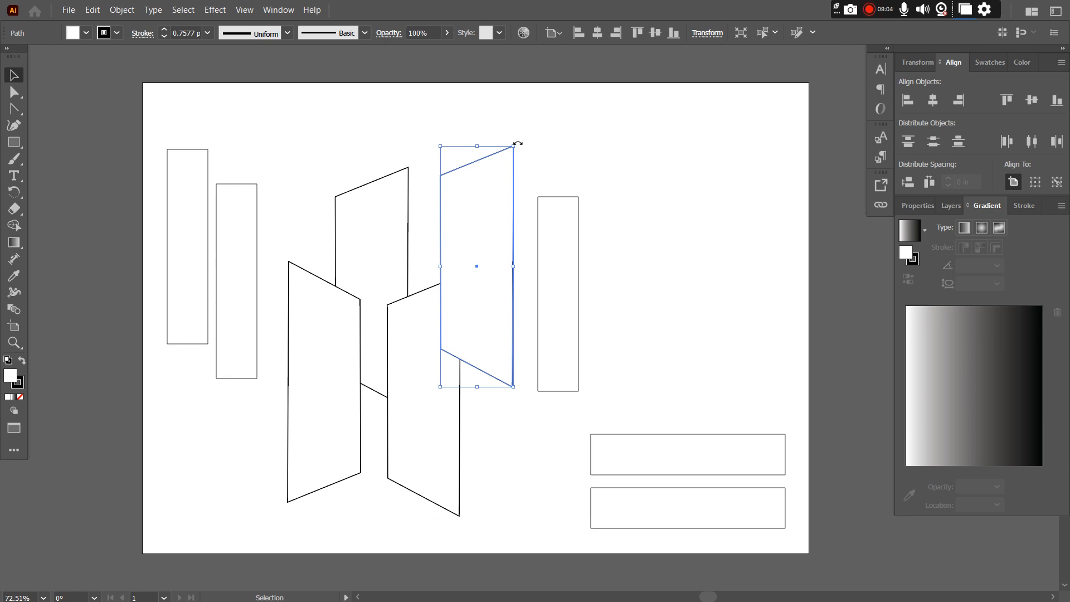
left_click_drag(518, 144, 475, 396)
left_click(516, 457)
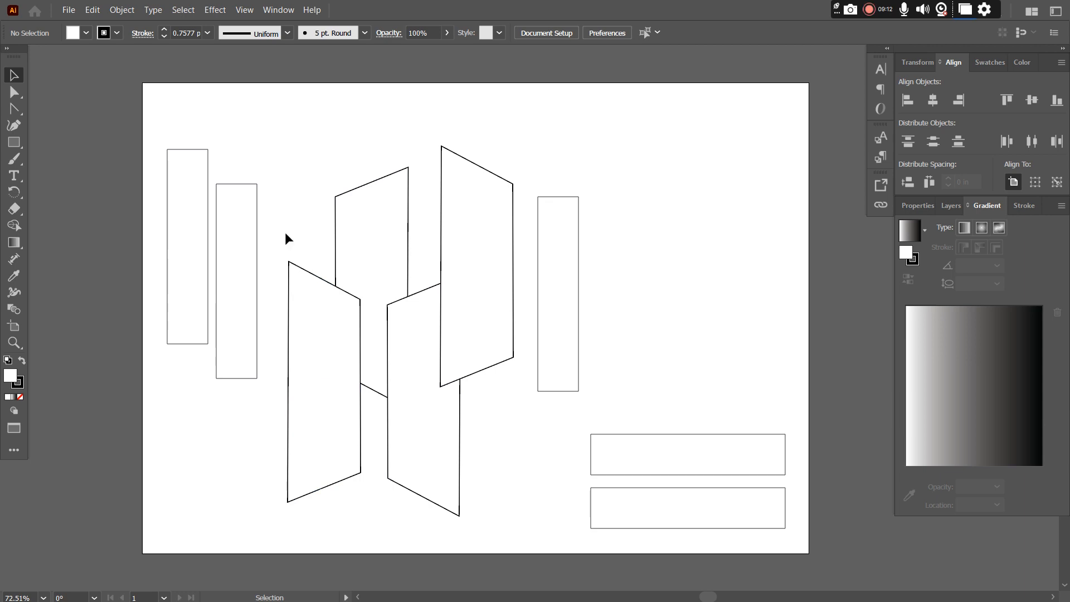
Step: Fill the lower-left trapezoid red, the upper-left yellow, the lower-right green and the upper-right light blue, leaving nothing selected
left_click(309, 378)
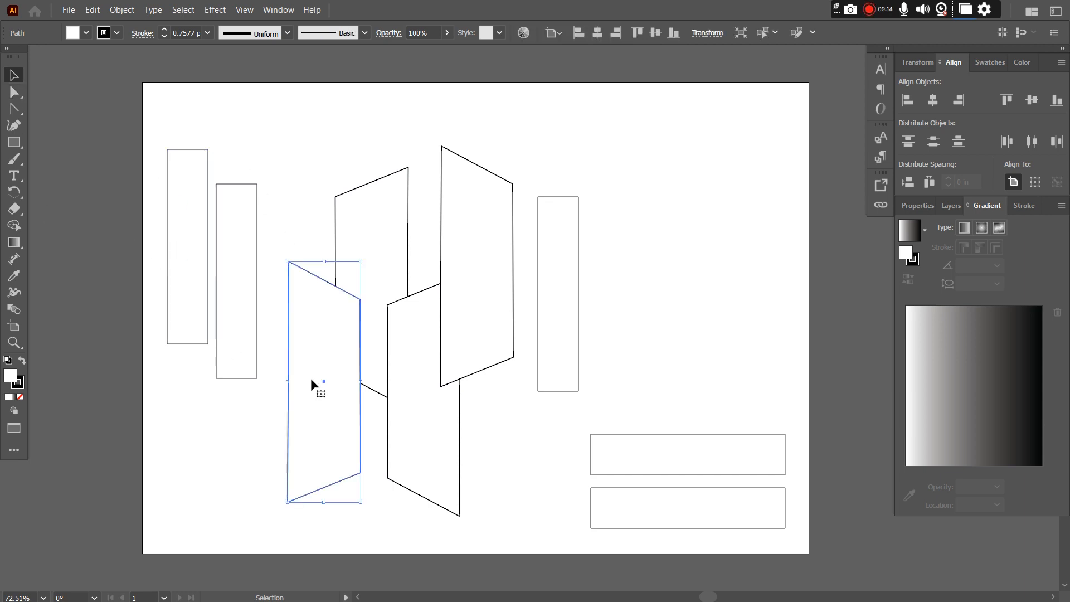
left_click(991, 65)
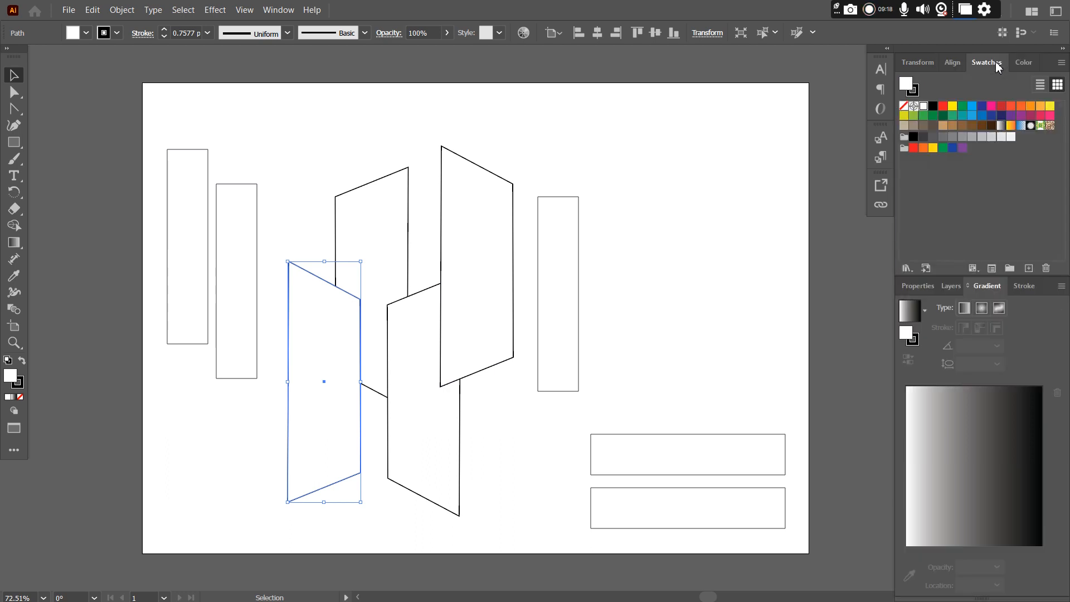
left_click(943, 106)
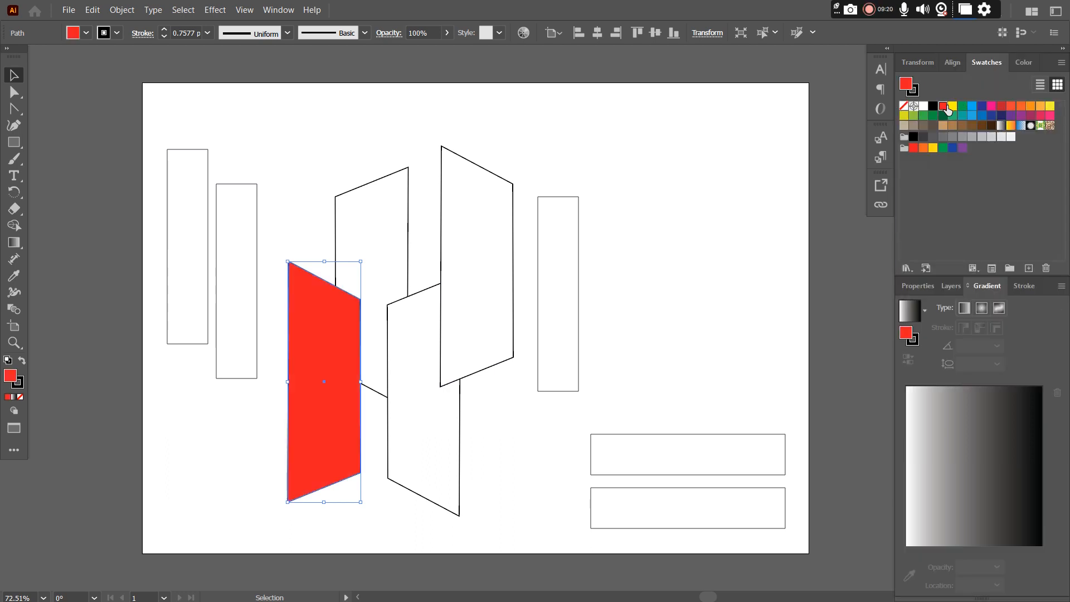
left_click(409, 230)
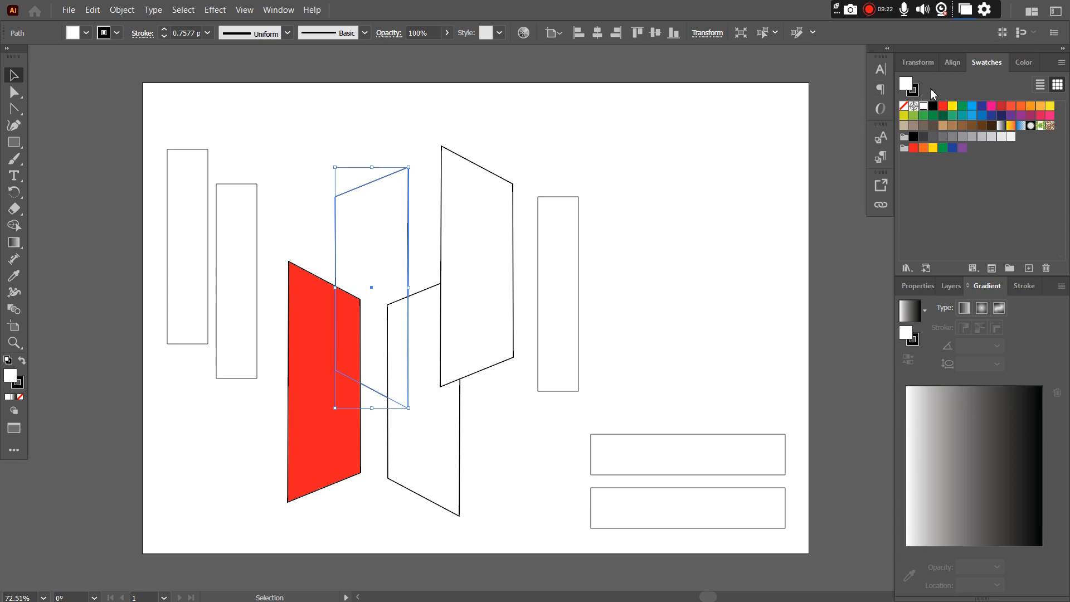
left_click(953, 106)
left_click(413, 438)
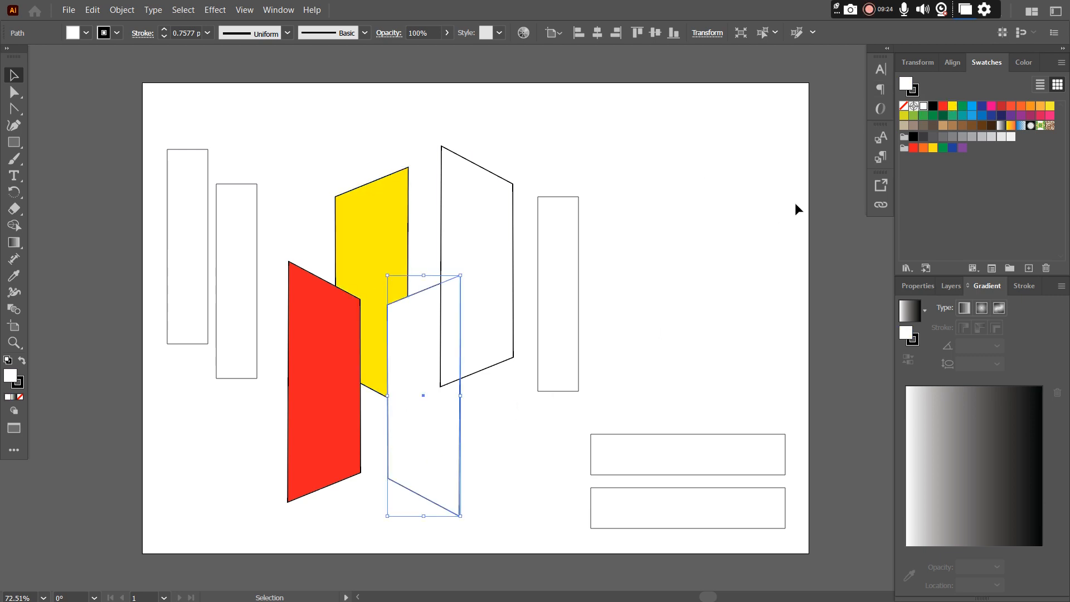
left_click(963, 107)
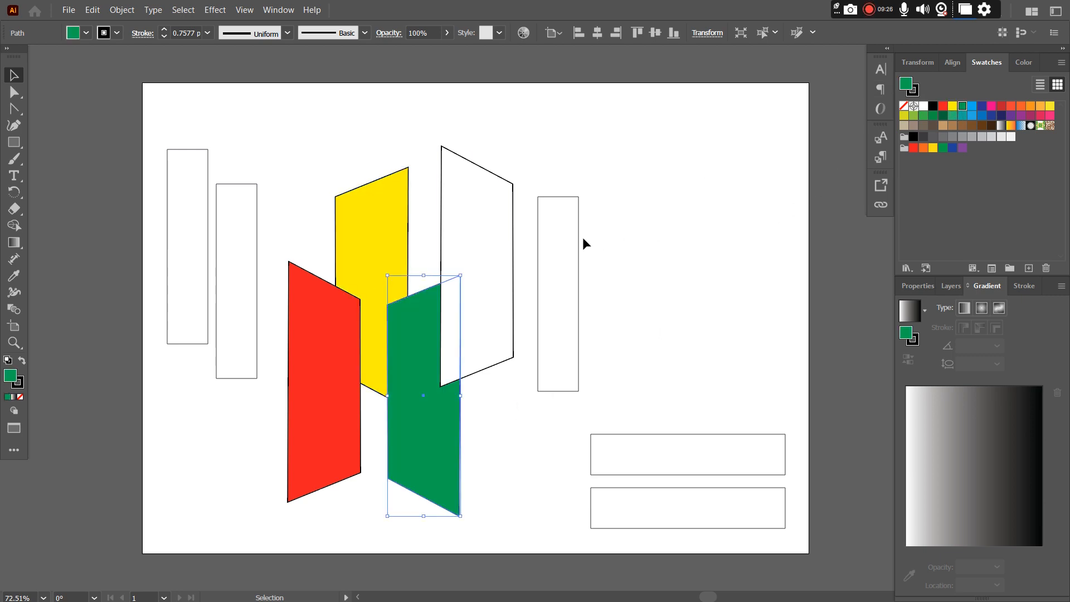
left_click(480, 229)
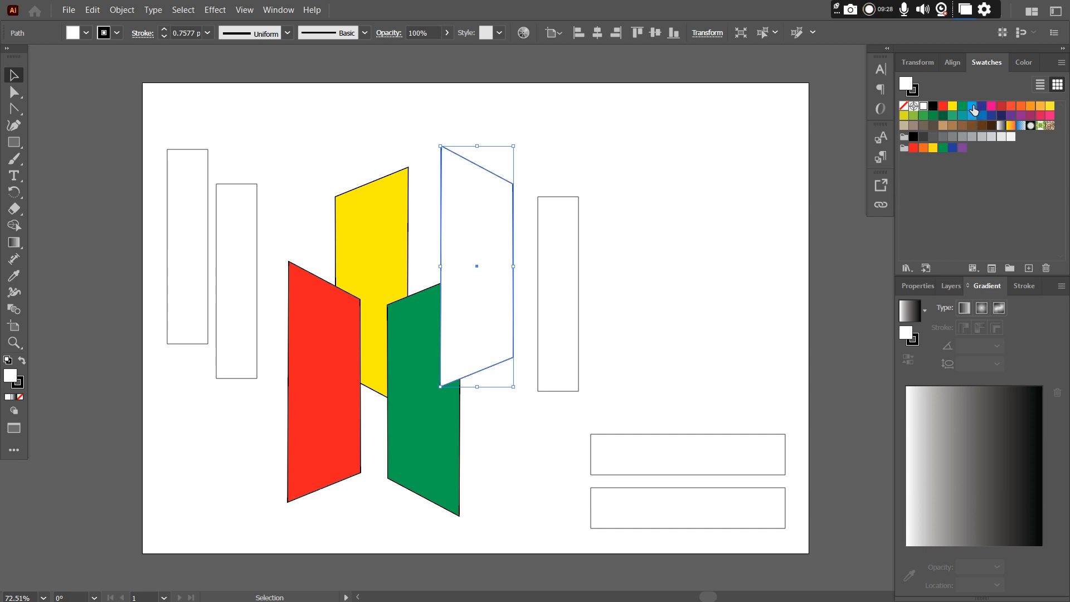
left_click(973, 108)
left_click(811, 196)
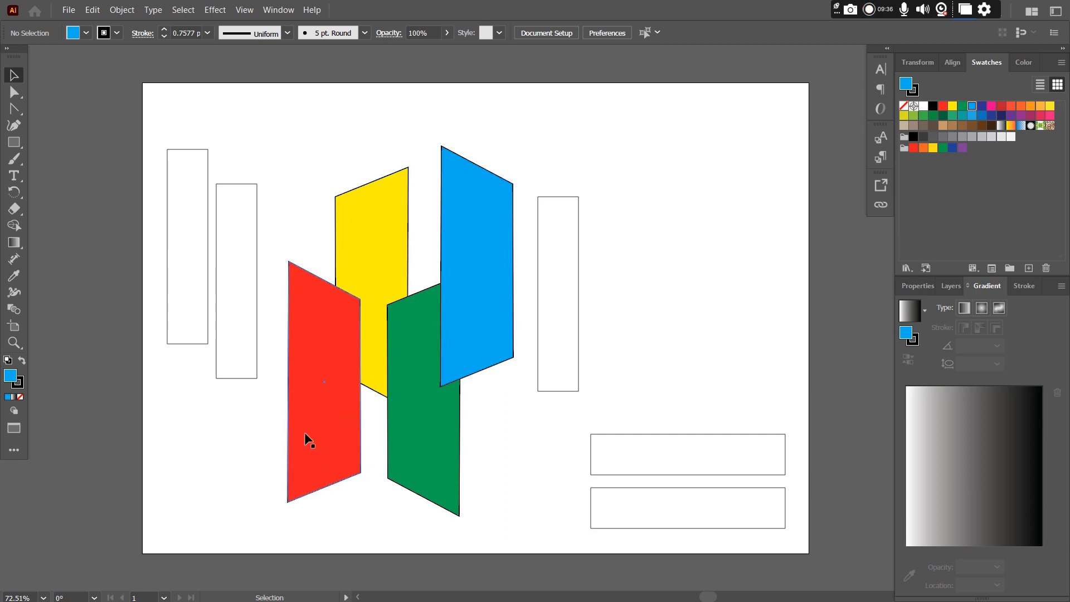
Step: Shrink the red and yellow trapezoids and stack them, red above yellow, just right of the two left tall rectangles
left_click_drag(300, 355, 265, 371)
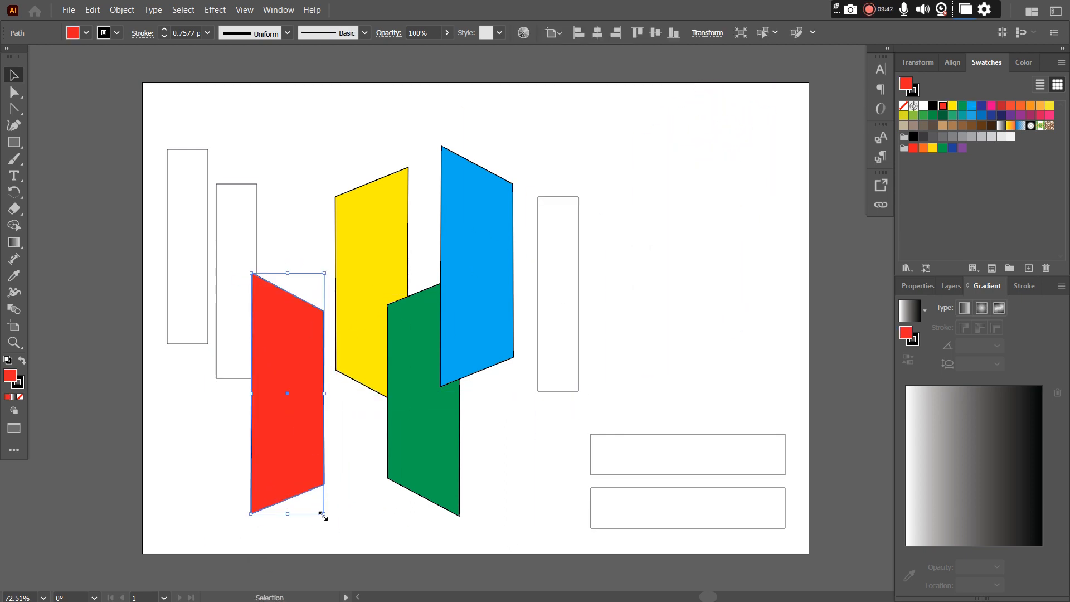
left_click_drag(320, 514, 296, 454)
left_click_drag(291, 298, 302, 132)
left_click(390, 310)
left_click(365, 366)
left_click_drag(400, 406, 389, 378)
left_click_drag(342, 254, 282, 338)
Step: Shrink the blue and green trapezoids and stack them, blue above green, to the right of the red and yellow pair
left_click_drag(492, 242, 402, 192)
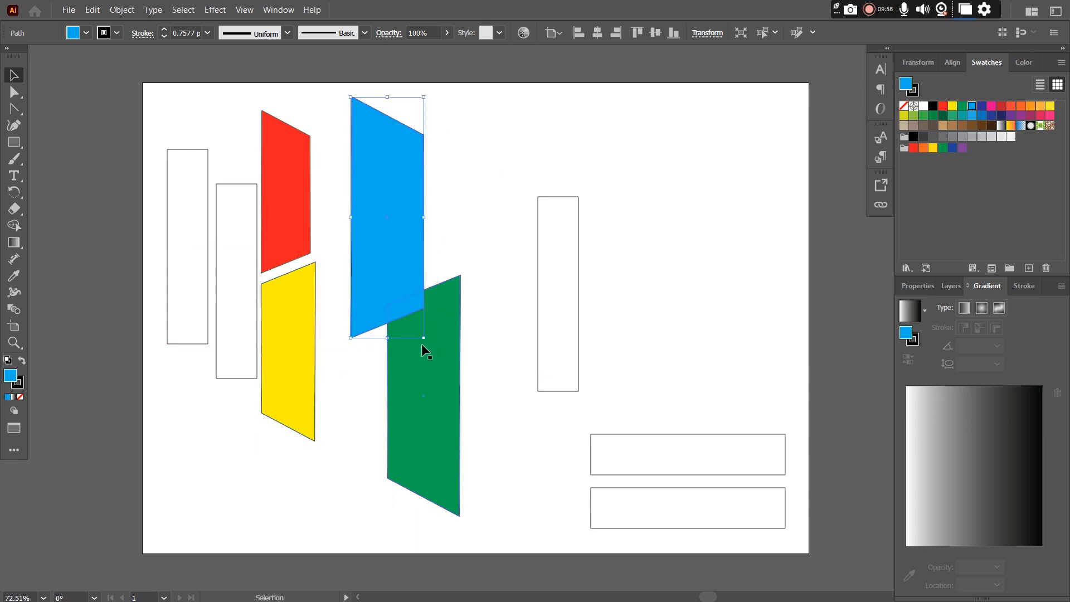
left_click_drag(423, 340, 400, 258)
left_click(401, 293)
left_click(430, 361)
left_click_drag(486, 541, 463, 496)
left_click_drag(444, 394, 383, 339)
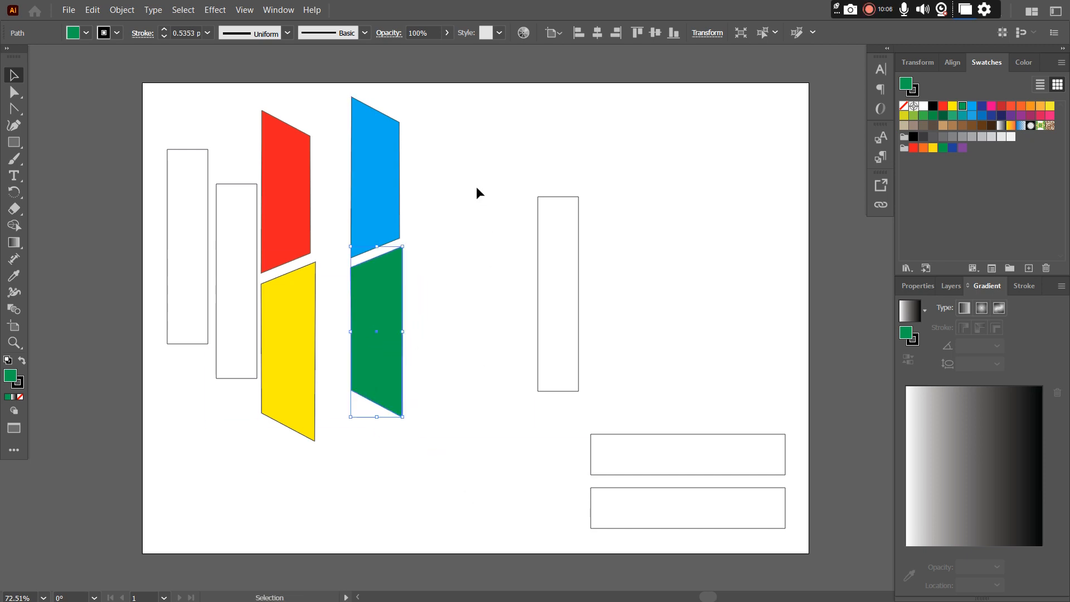
left_click(420, 114)
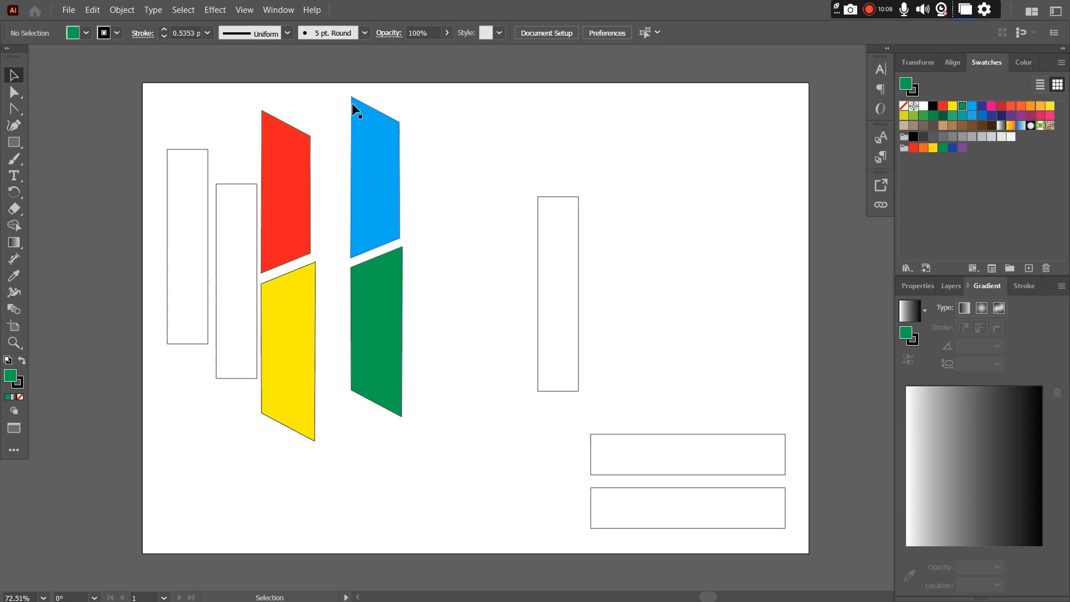
Step: Rotate the blue and green trapezoid pair together by 270° and move it into the artboard's upper-right corner, leaving nothing selected
left_click_drag(326, 88, 450, 383)
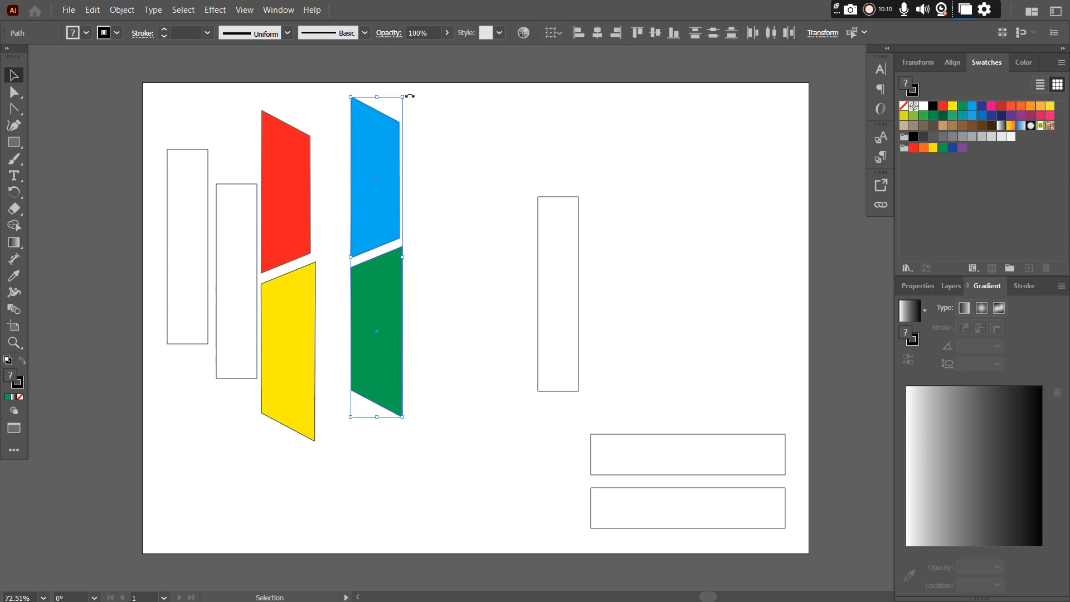
left_click_drag(405, 93, 540, 253)
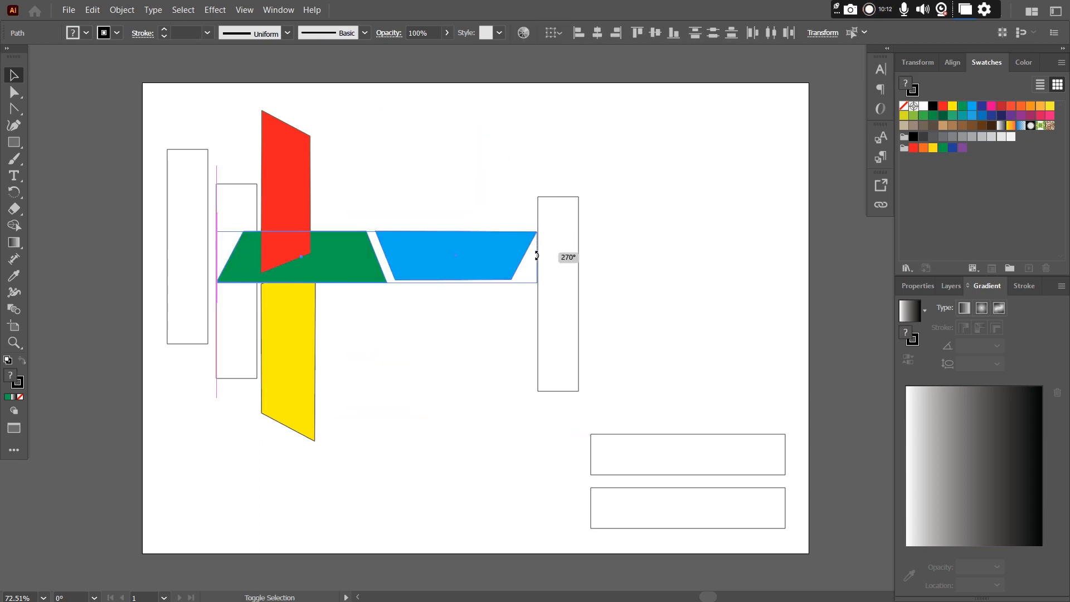
left_click_drag(435, 240, 686, 91)
left_click(367, 209)
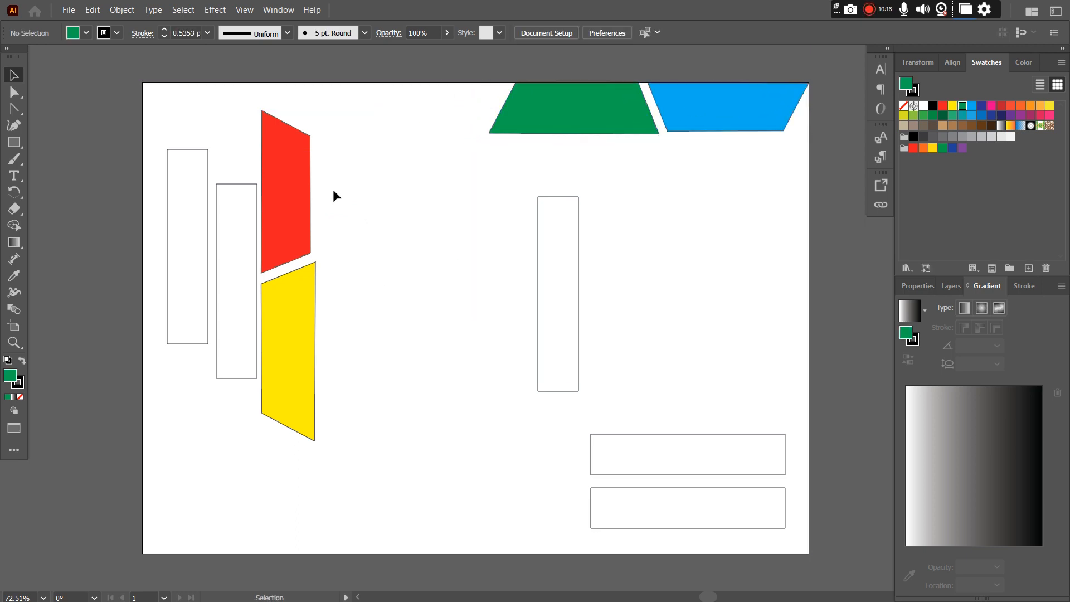
Step: Rotate the red and yellow trapezoid pair a quarter-turn so red lies left of yellow, and move it into the artboard's lower-left corner
left_click_drag(242, 92, 351, 445)
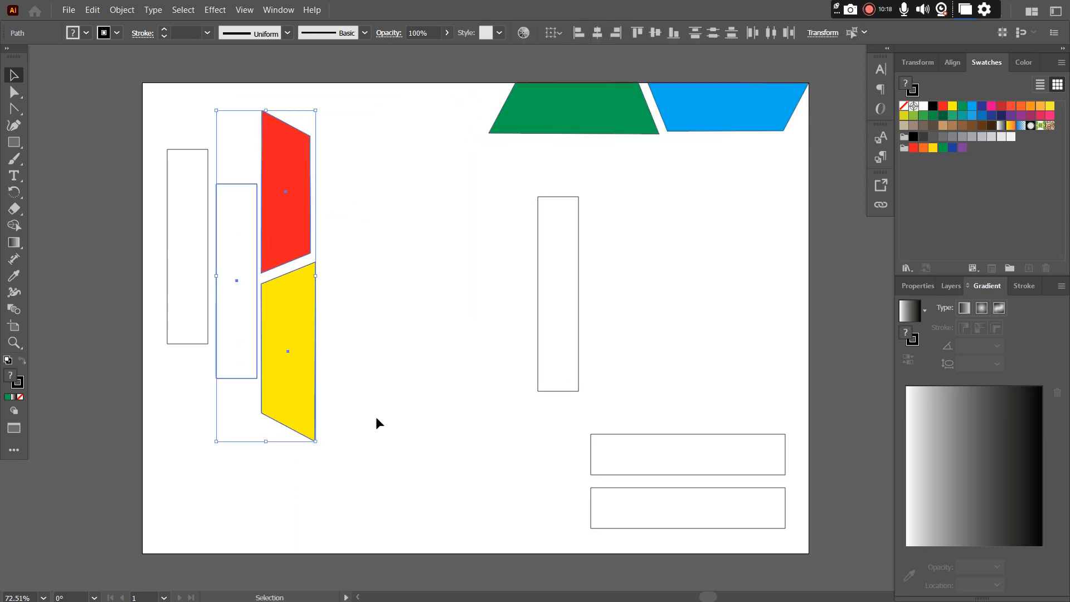
left_click(238, 65)
left_click_drag(313, 225, 336, 441)
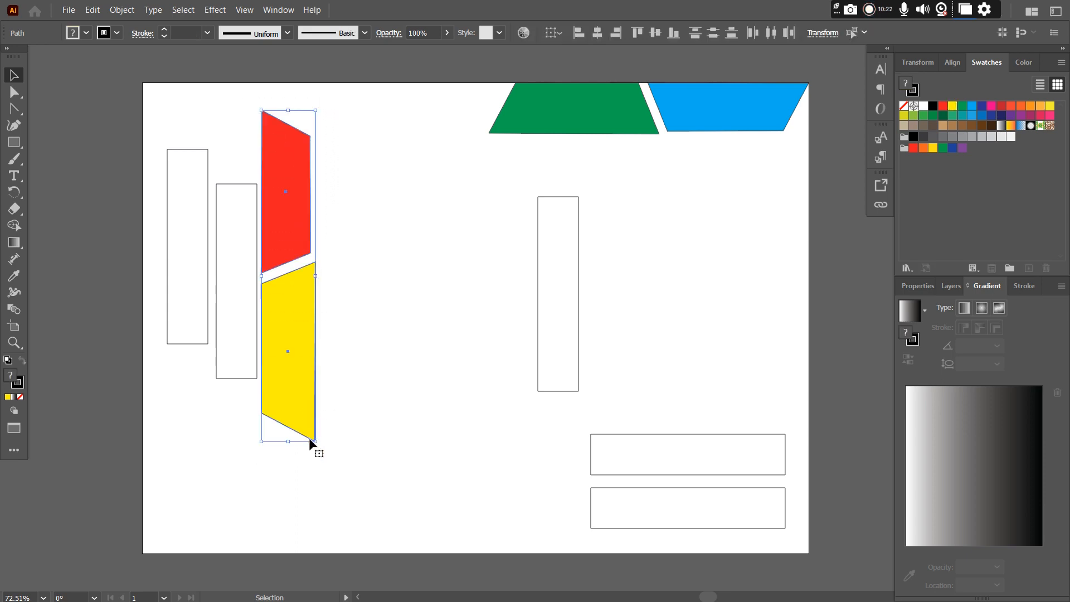
left_click_drag(315, 442, 485, 281)
left_click_drag(316, 261, 334, 506)
left_click(419, 342)
Step: Lower the yellow trapezoid's upper edge to line up with the red one beside it, and deselect it
left_click(413, 501)
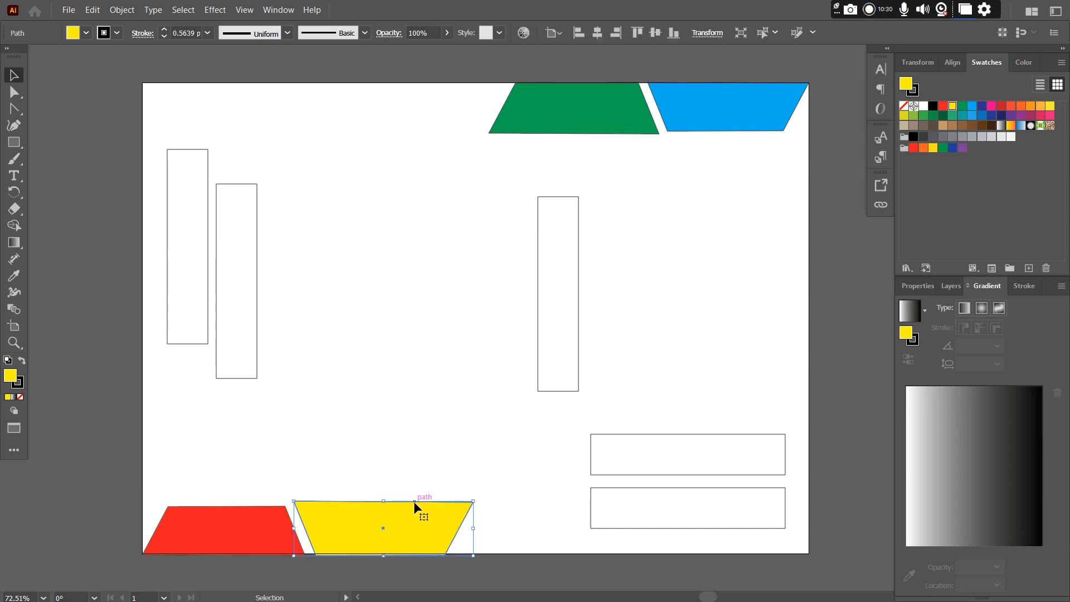
left_click_drag(386, 500, 386, 505)
left_click(420, 376)
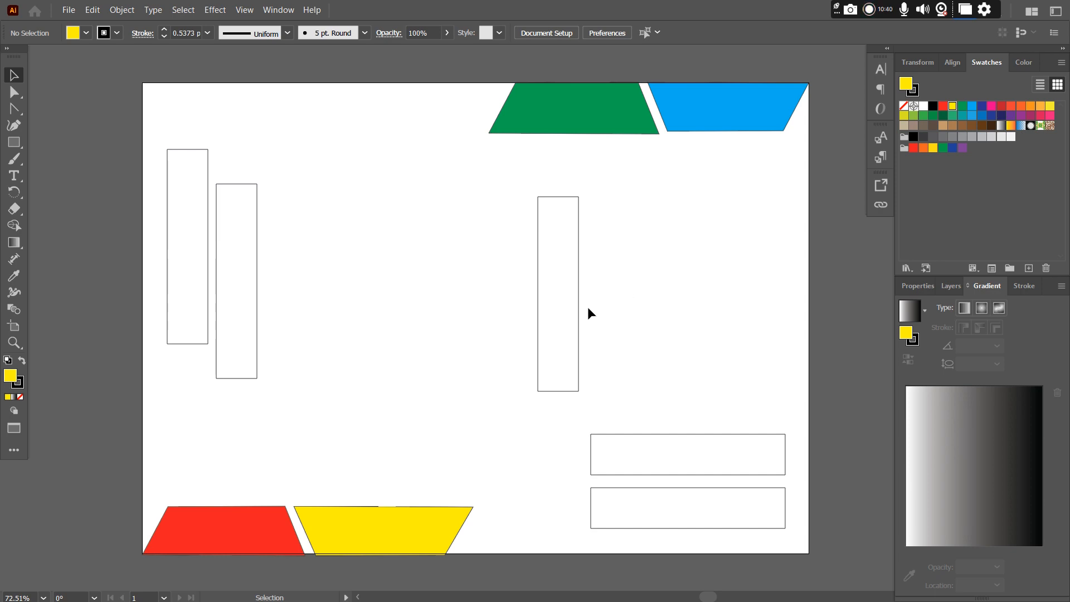
Step: Delete the tall rectangle right of the artboard's centre and shift the two remaining tall rectangles closer to the left edge
left_click_drag(579, 289, 762, 304)
key("Delete")
left_click_drag(180, 157, 162, 106)
left_click_drag(216, 269, 209, 276)
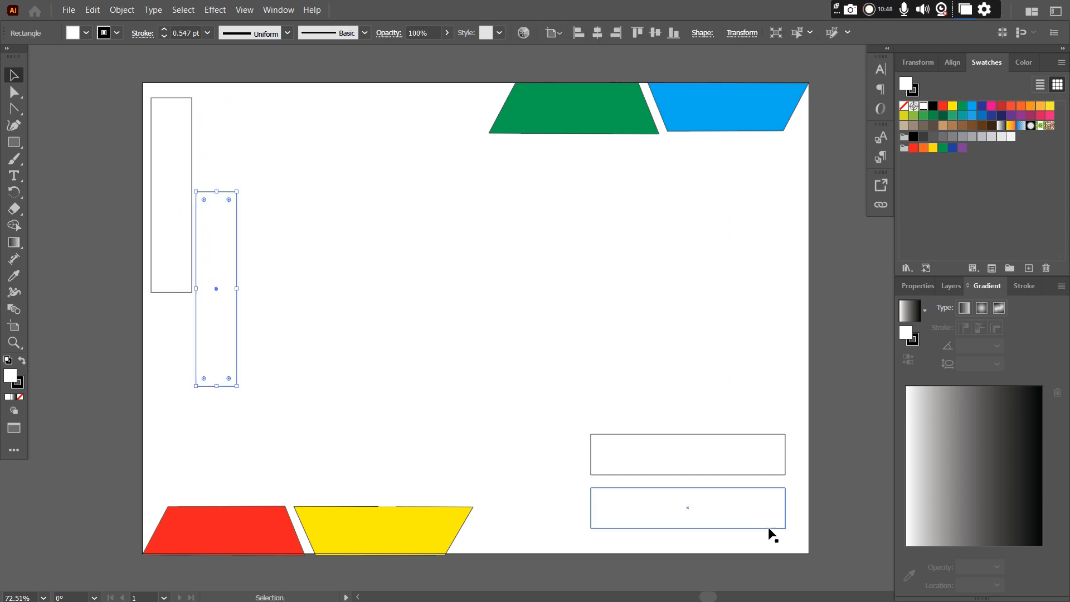
Step: Move the lower horizontal rectangle toward the artboard's lower-right corner and rest the other on top of it, offset to the left
left_click_drag(770, 528, 794, 551)
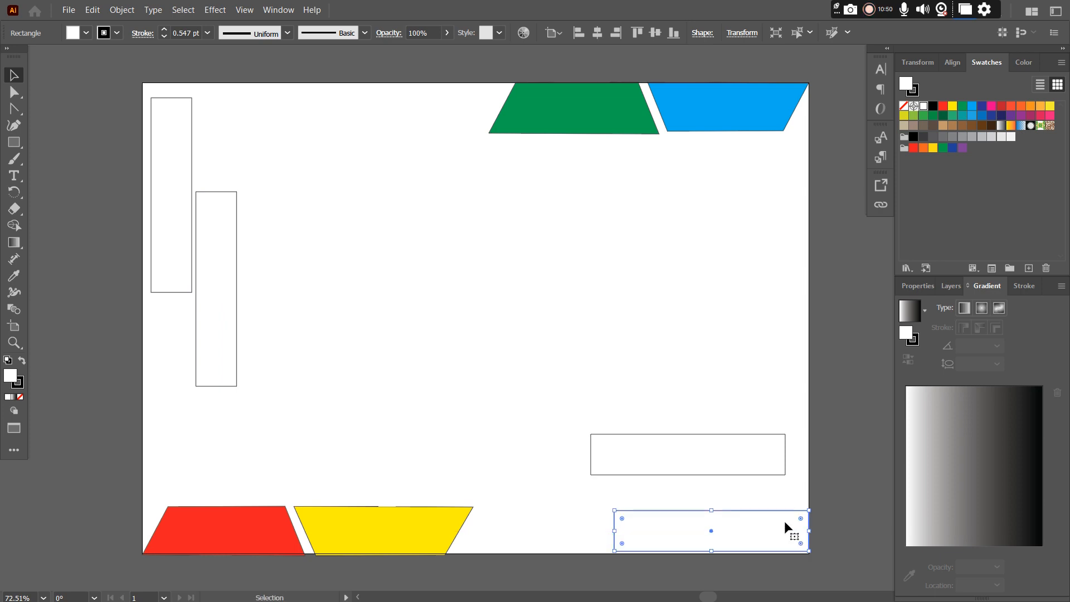
left_click_drag(747, 457, 724, 489)
left_click(253, 211)
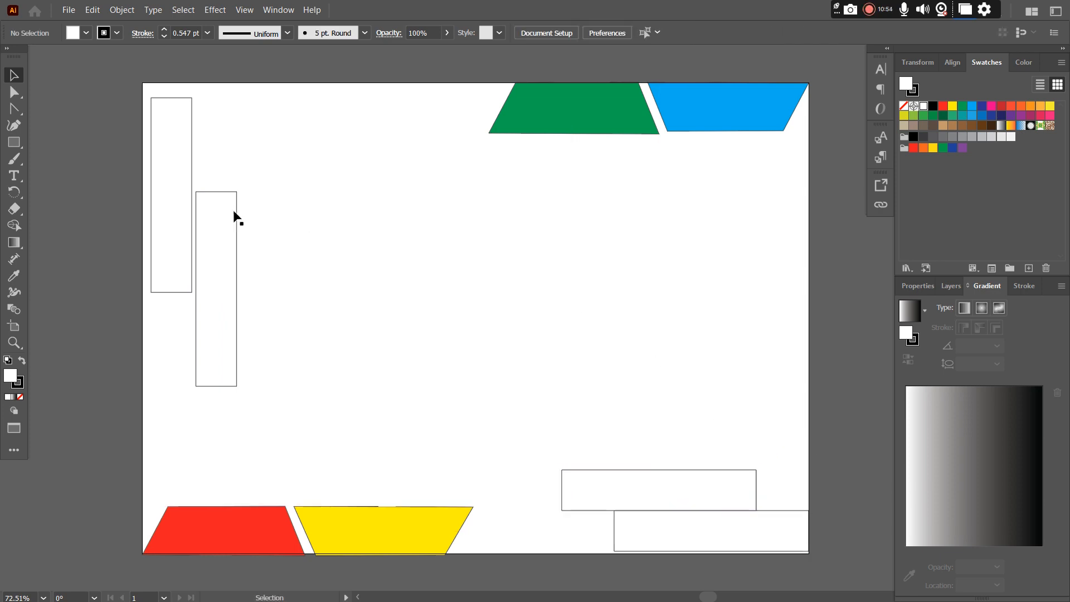
Step: Snap the first tall rectangle into the artboard's upper-left corner and butt the second against its right side, slightly lower
left_click_drag(170, 94, 162, 82)
left_click(251, 132)
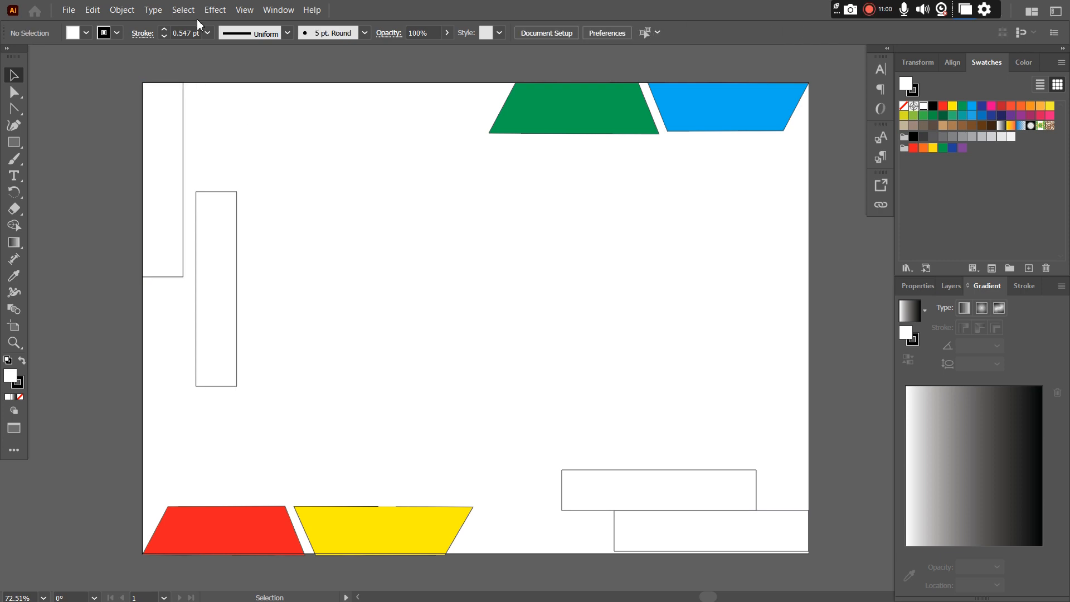
left_click_drag(230, 195, 216, 106)
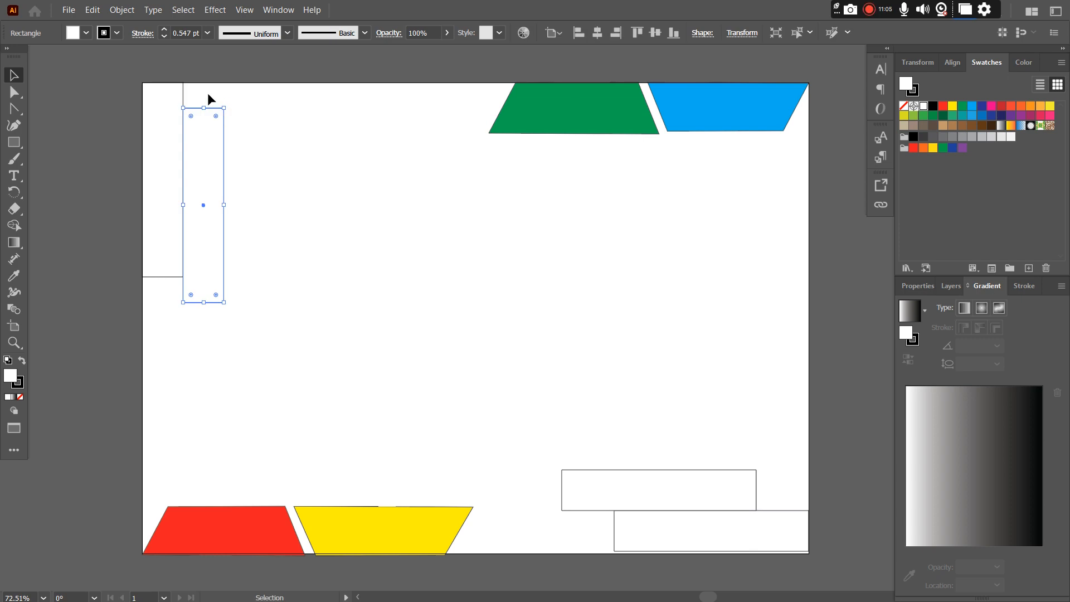
Step: Check whether Smart Guides are enabled among the view options, and clear the selection
left_click(215, 11)
mouse_move(184, 13)
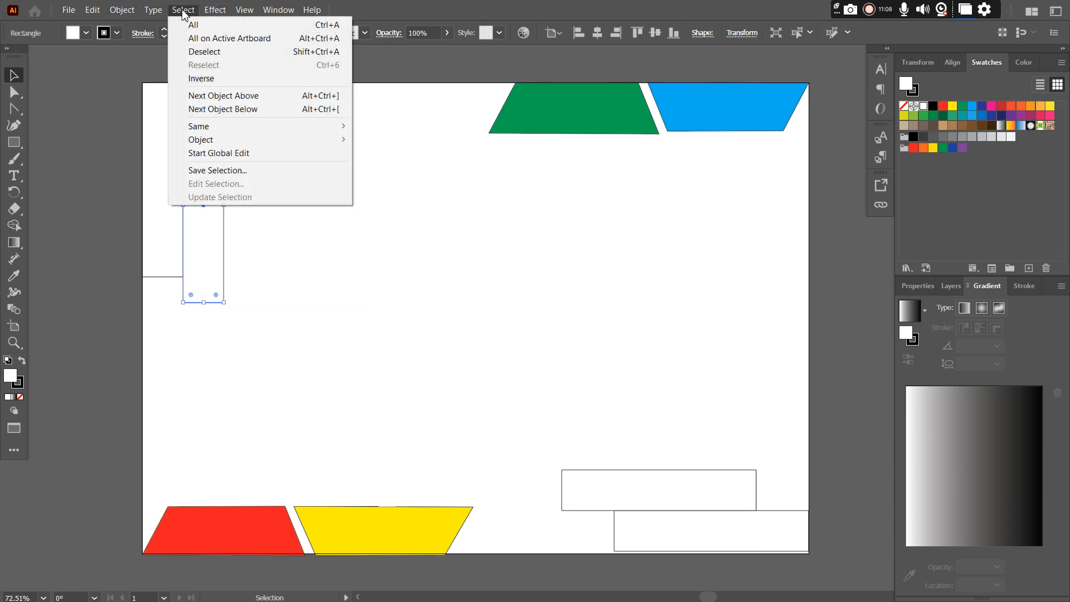
mouse_move(244, 12)
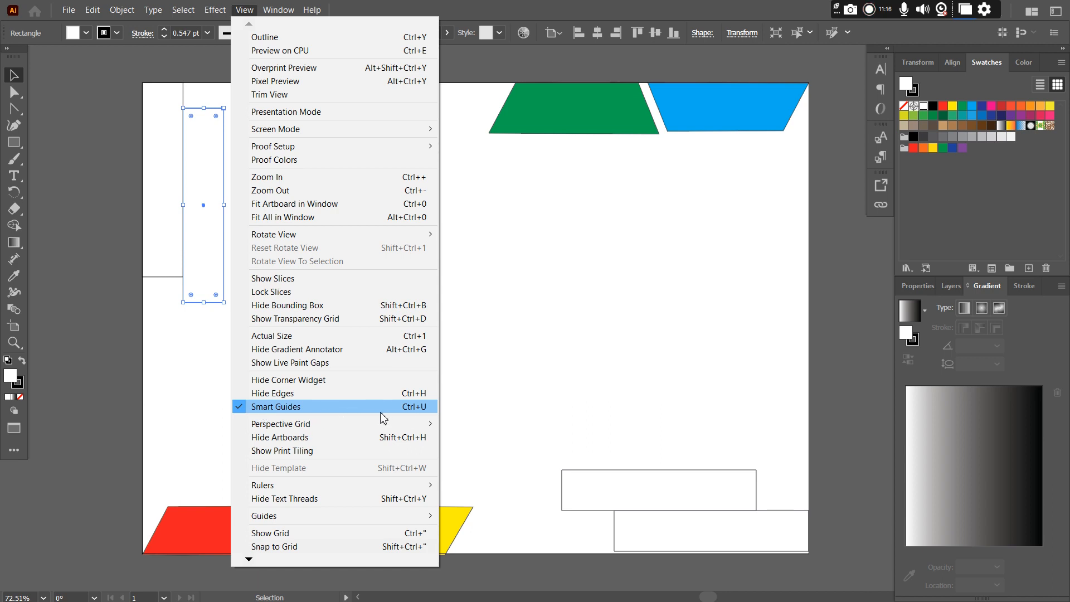
left_click(603, 209)
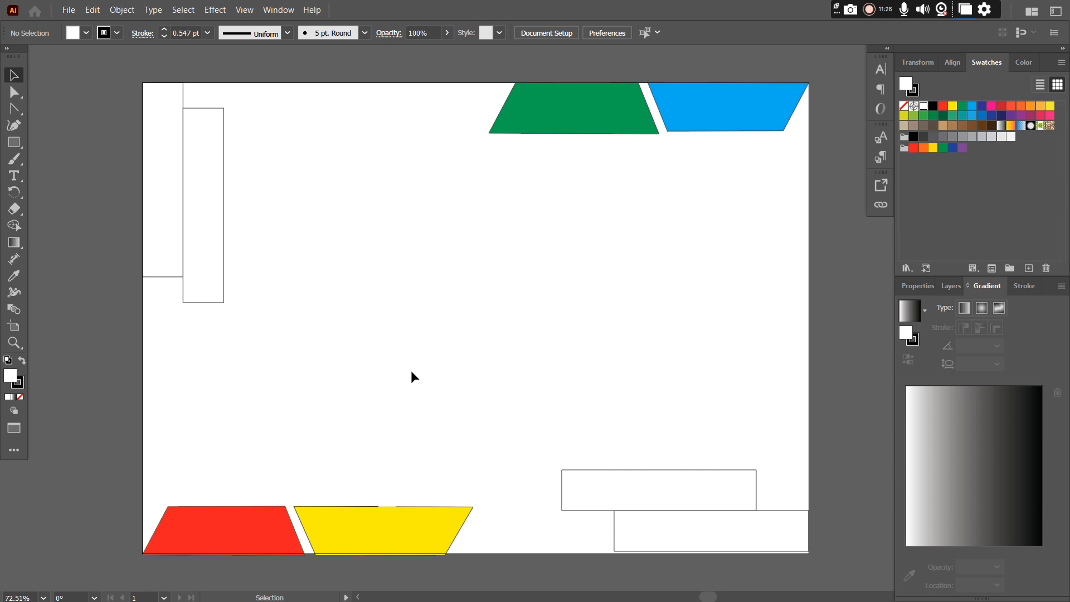
Step: Switch from the Rectangle tool to the Ellipse tool
left_click(13, 142)
left_click(21, 149)
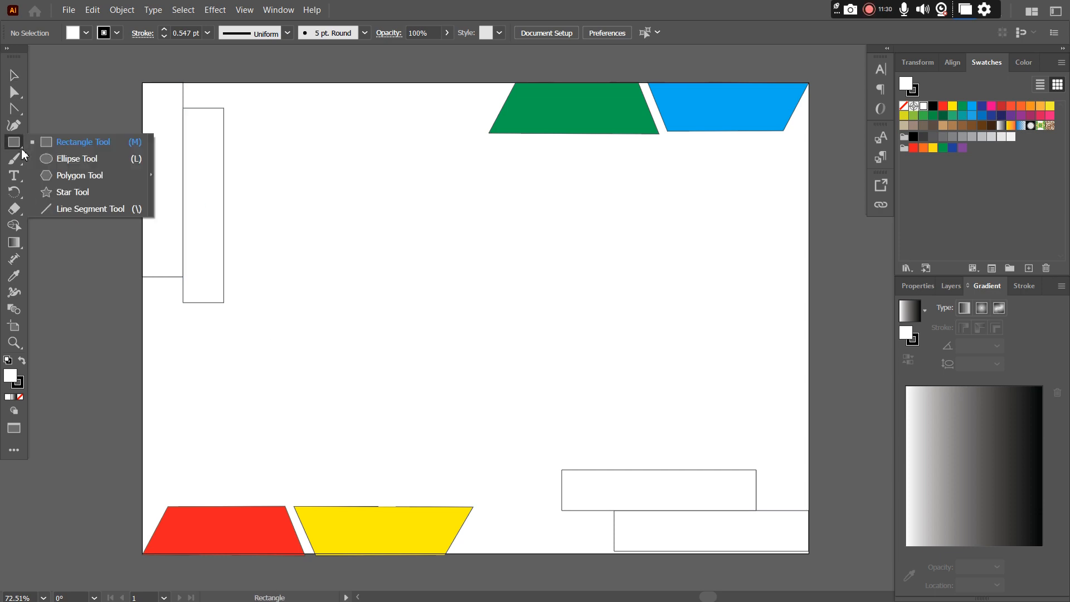
left_click(78, 158)
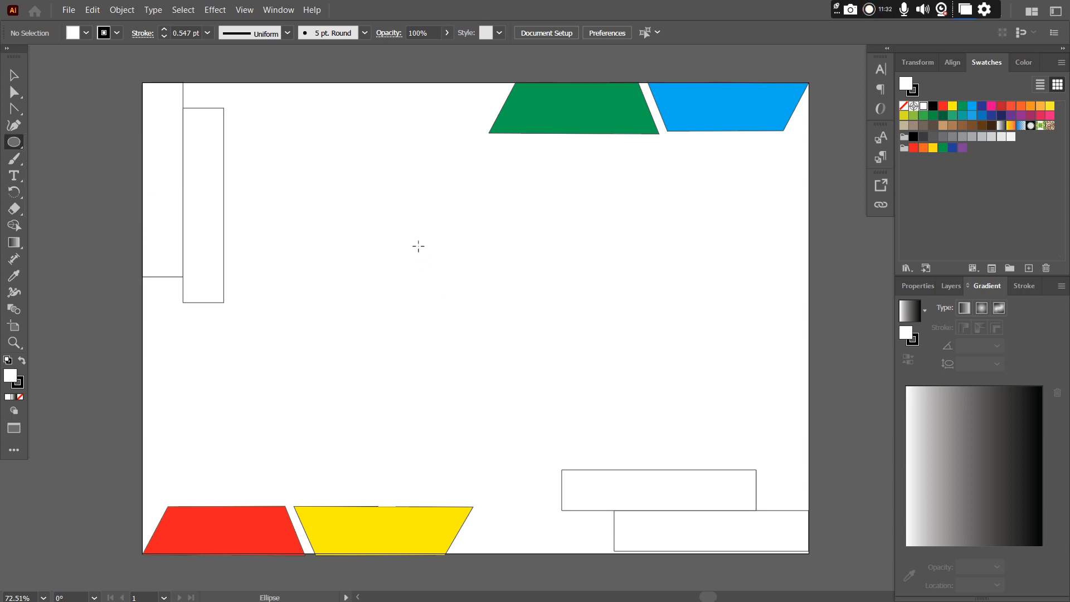
Step: Try drawing a large upright ellipse outward from its centre, and undo it
left_click_drag(406, 219, 525, 374)
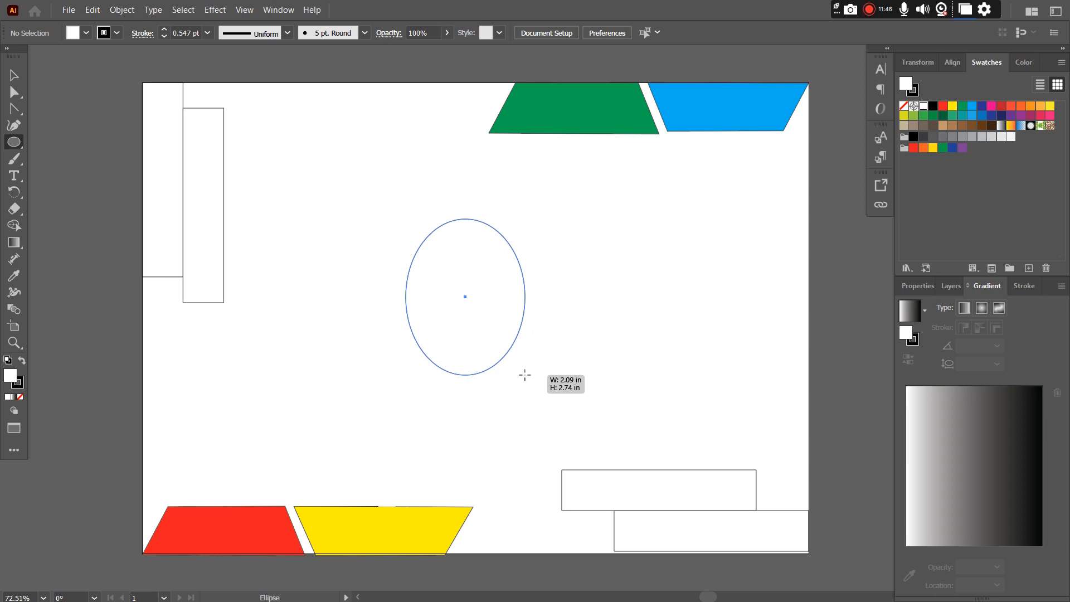
key("alt")
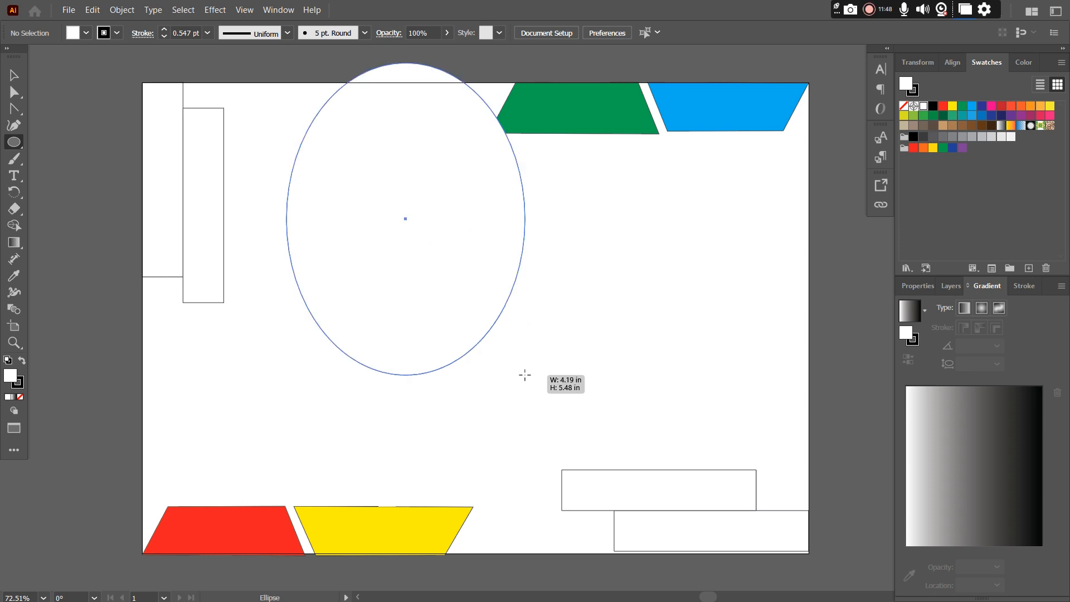
left_click_drag(525, 374, 514, 408)
key("alt")
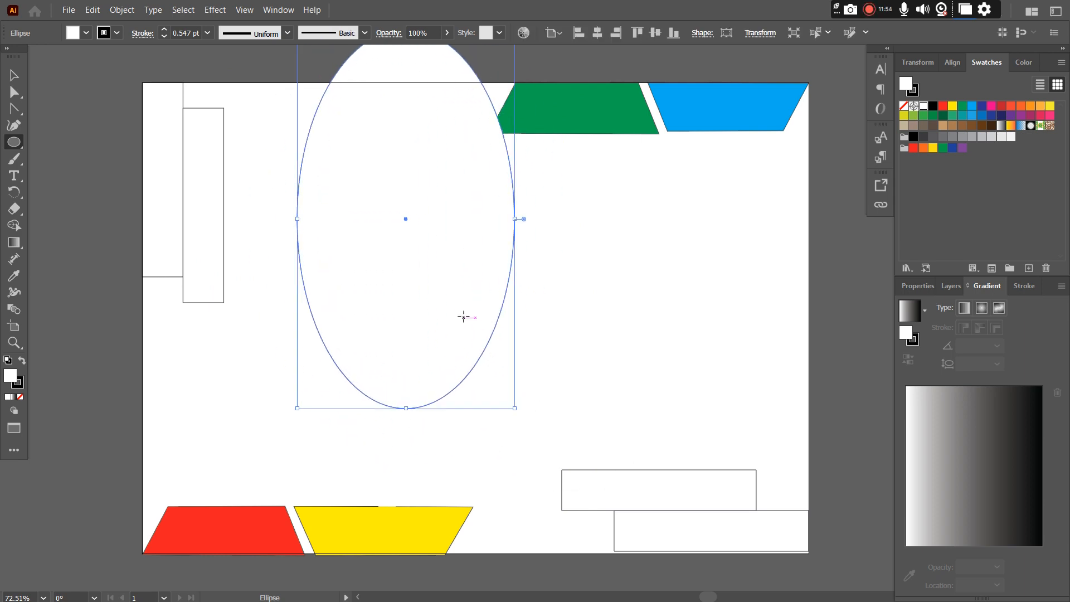
key("ctrl+z")
Step: Draw a circle about 4 in across outward from its centre in the middle of the artboard, and discard a small trial ellipse inside it
left_click_drag(447, 283, 547, 396)
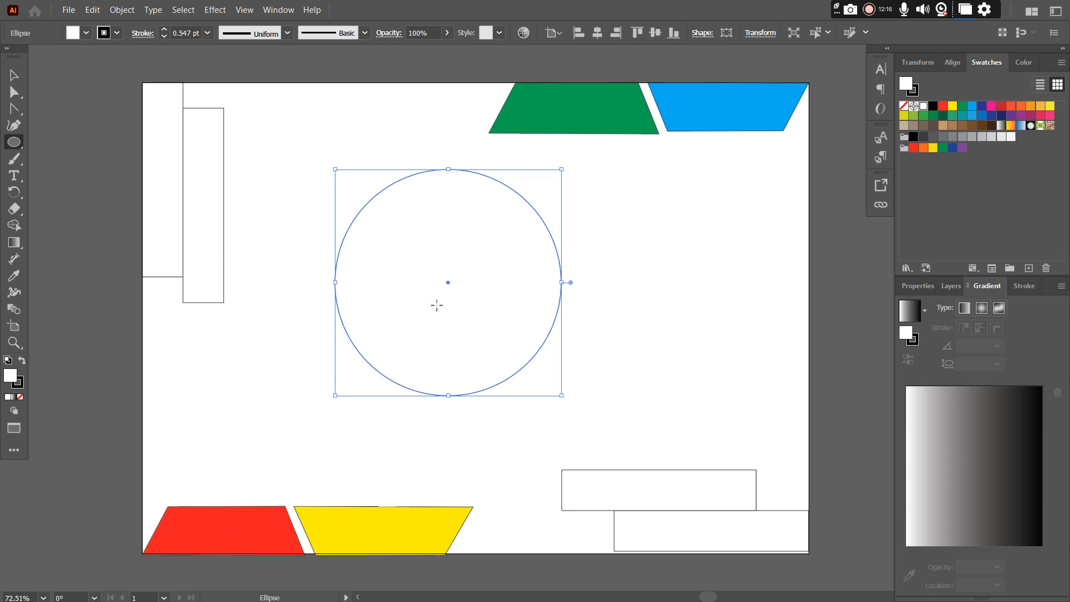
left_click_drag(407, 261, 451, 311)
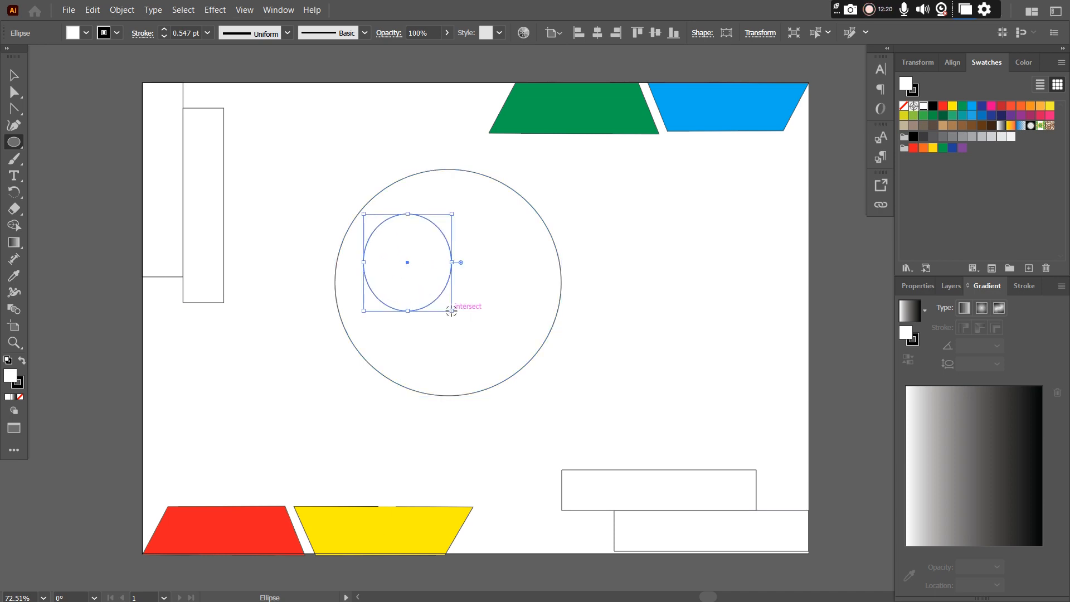
key("Delete")
Step: Copy the circle straight to the right by 3.98 in so both touch, and move the pair slightly left and down
left_click(14, 75)
left_click(415, 277)
left_click_drag(450, 333, 675, 333)
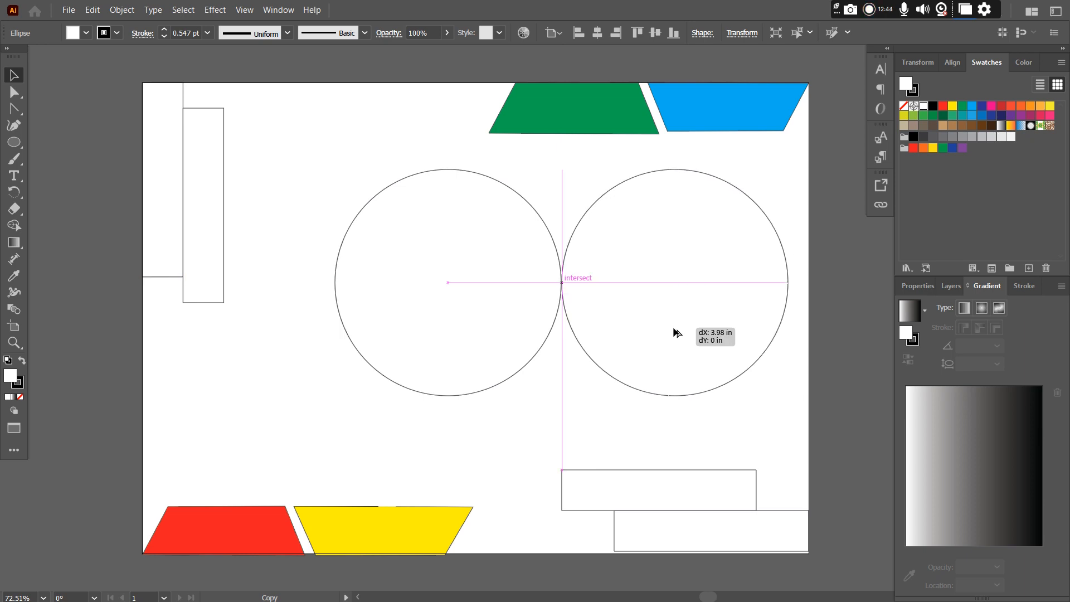
left_click_drag(675, 333, 676, 333)
left_click_drag(312, 139, 809, 438)
left_click_drag(709, 333, 661, 339)
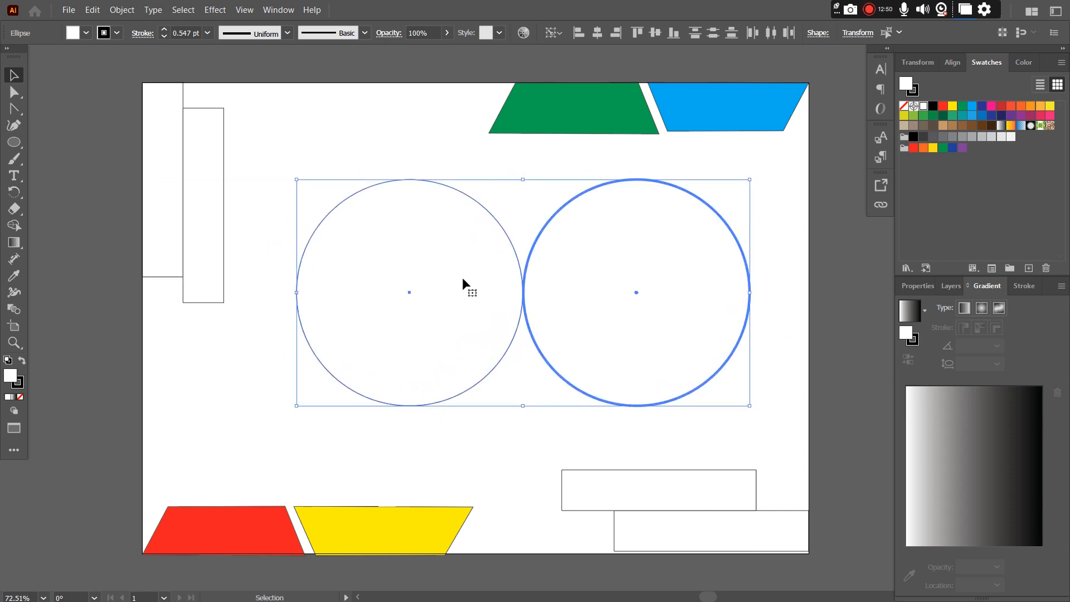
Step: Pull the right-hand circle away from the left one and delete it
left_click(570, 440)
left_click_drag(635, 370, 710, 345)
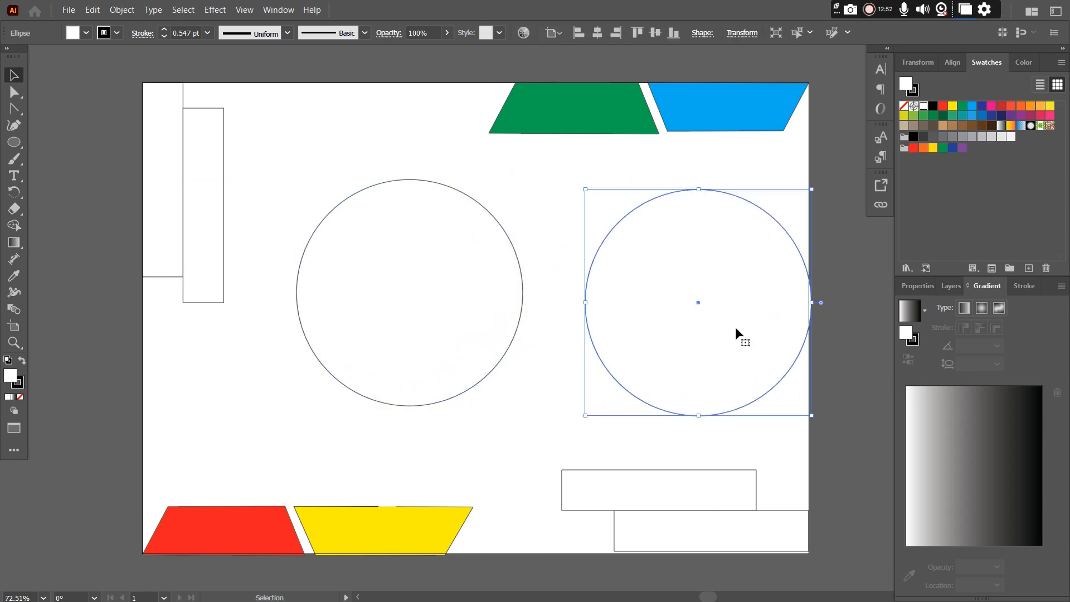
key("Delete")
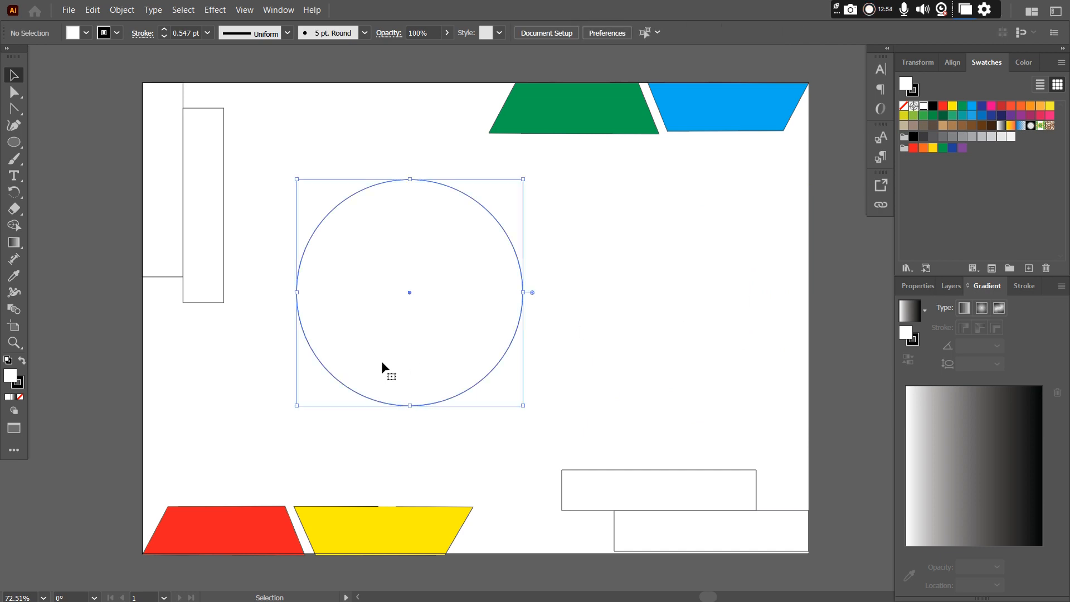
Step: Copy the remaining circle and paste the duplicate in front, directly over the original
left_click(382, 363)
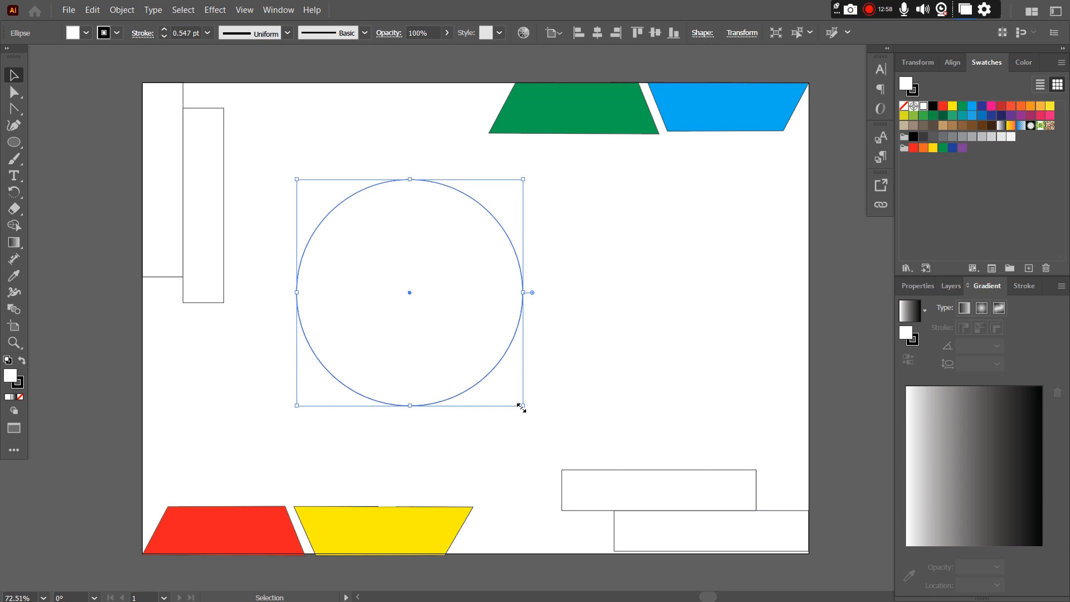
left_click(93, 10)
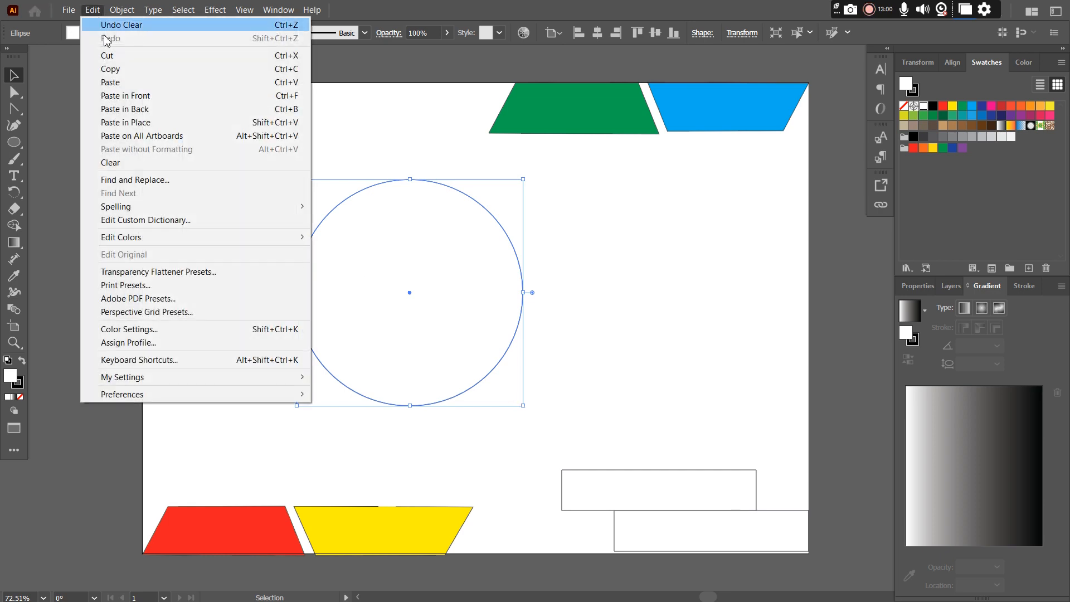
left_click(134, 95)
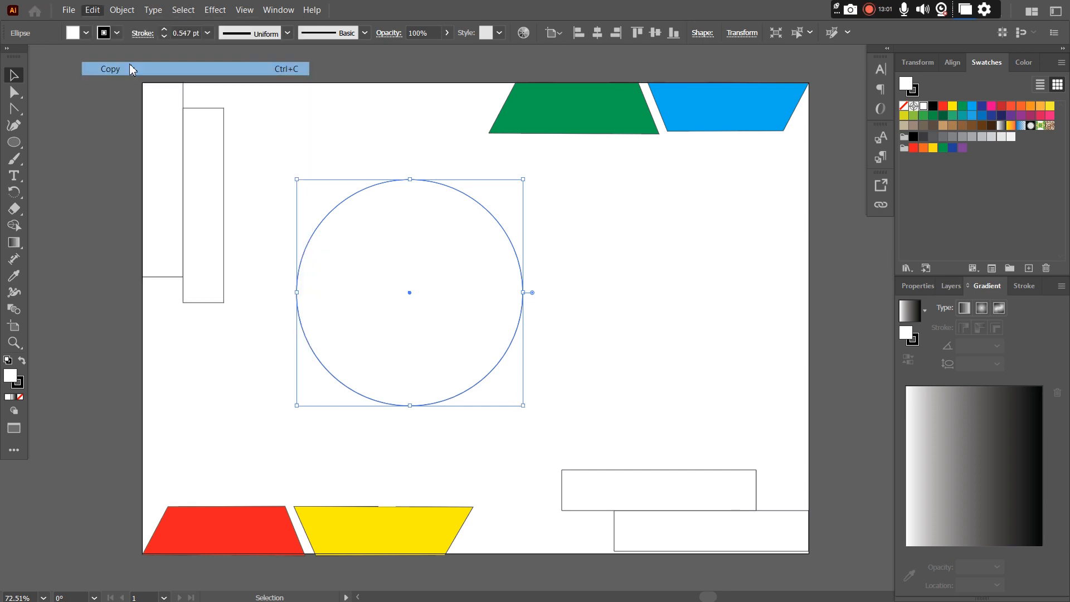
left_click(92, 10)
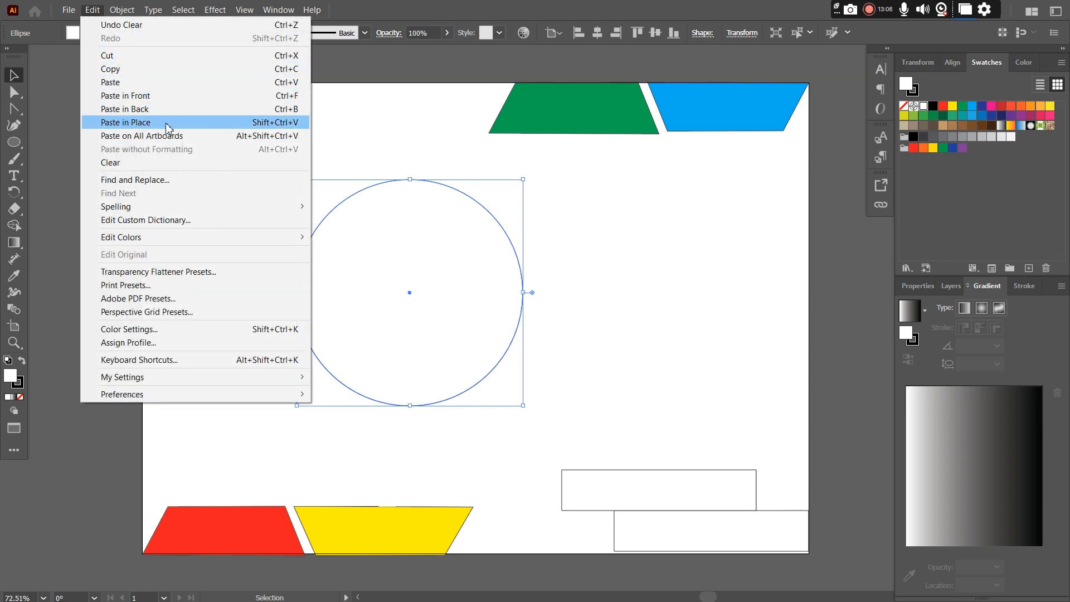
left_click(258, 96)
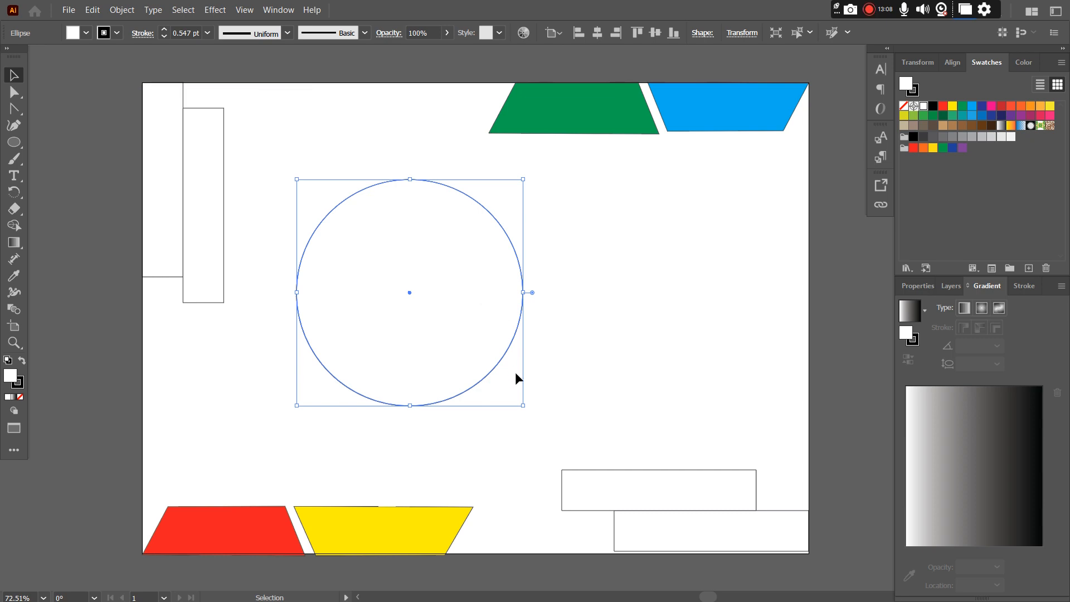
left_click_drag(524, 406, 444, 310)
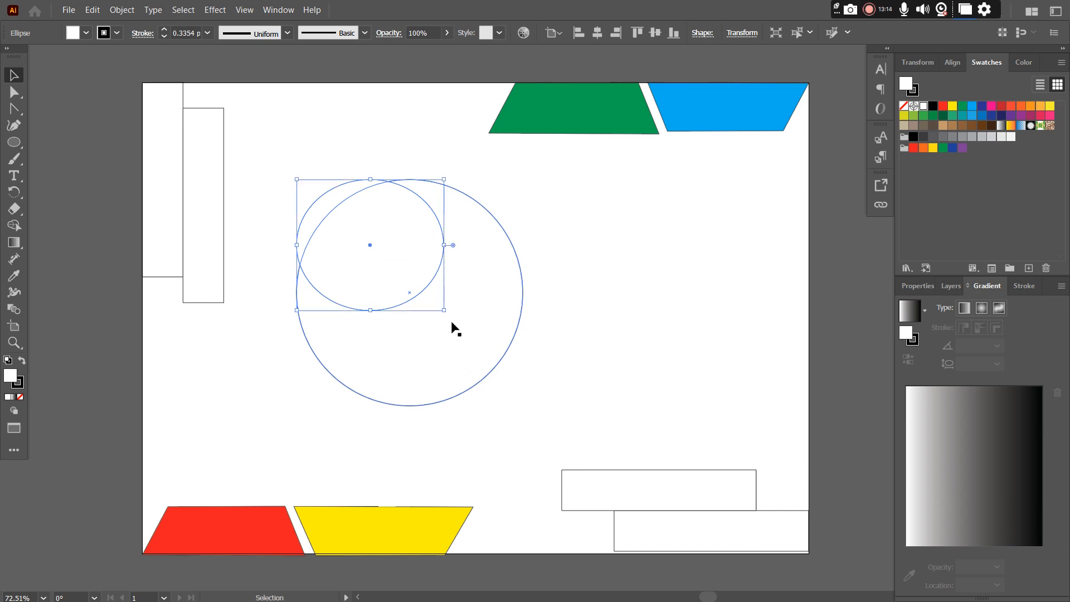
key("a")
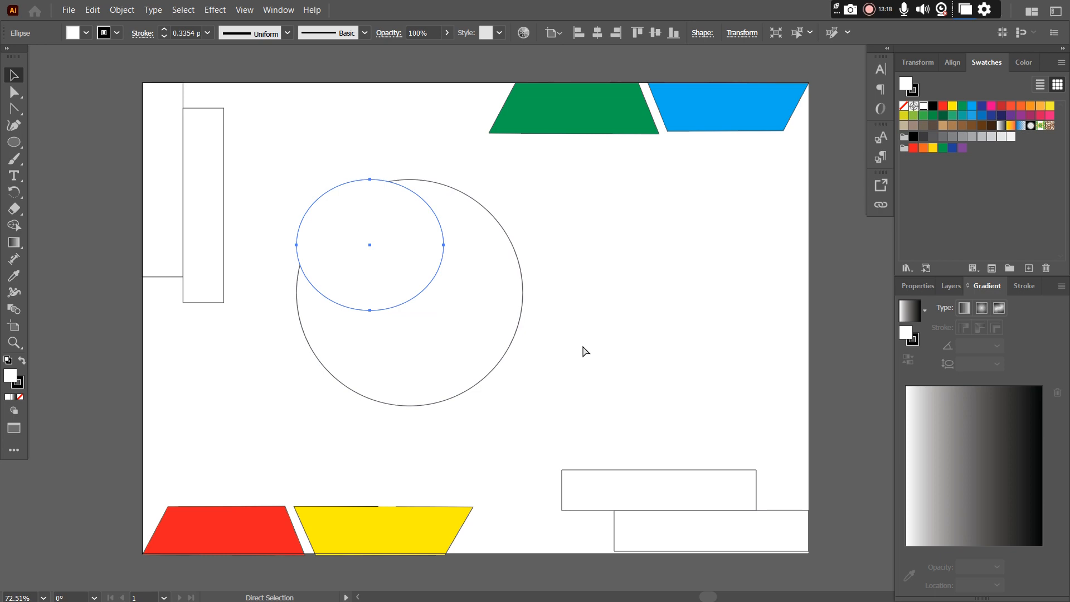
key("ctrl+z")
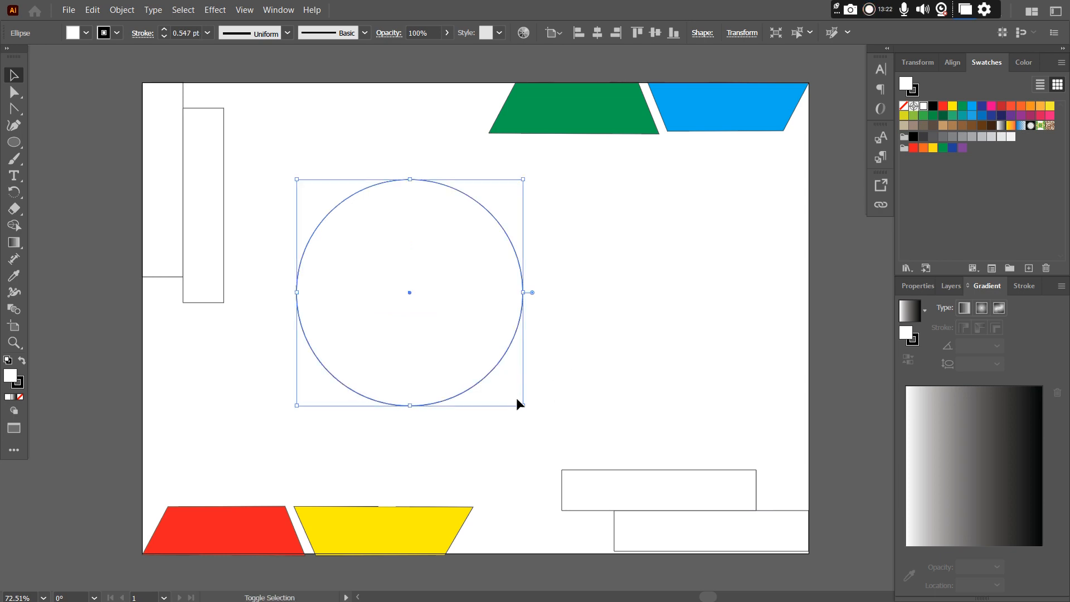
Step: Scale the pasted circle proportionally about its centre to roughly half its size, making two concentric circles, and deselect it
left_click_drag(522, 404, 467, 355)
left_click(609, 346)
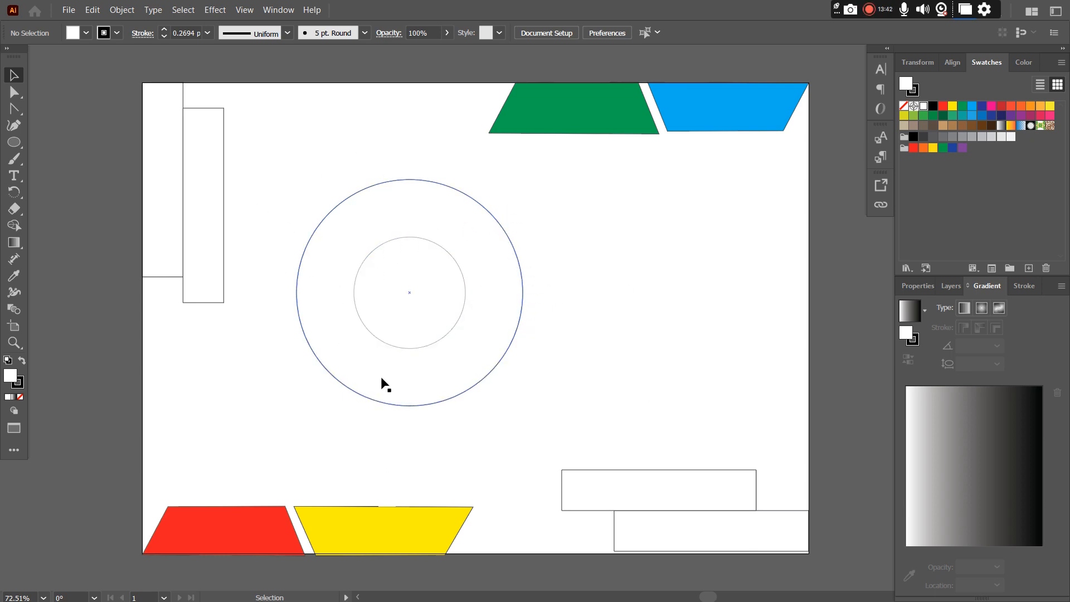
Step: Fill the inner circle with golden yellow and the outer circle with light blue
left_click(508, 241)
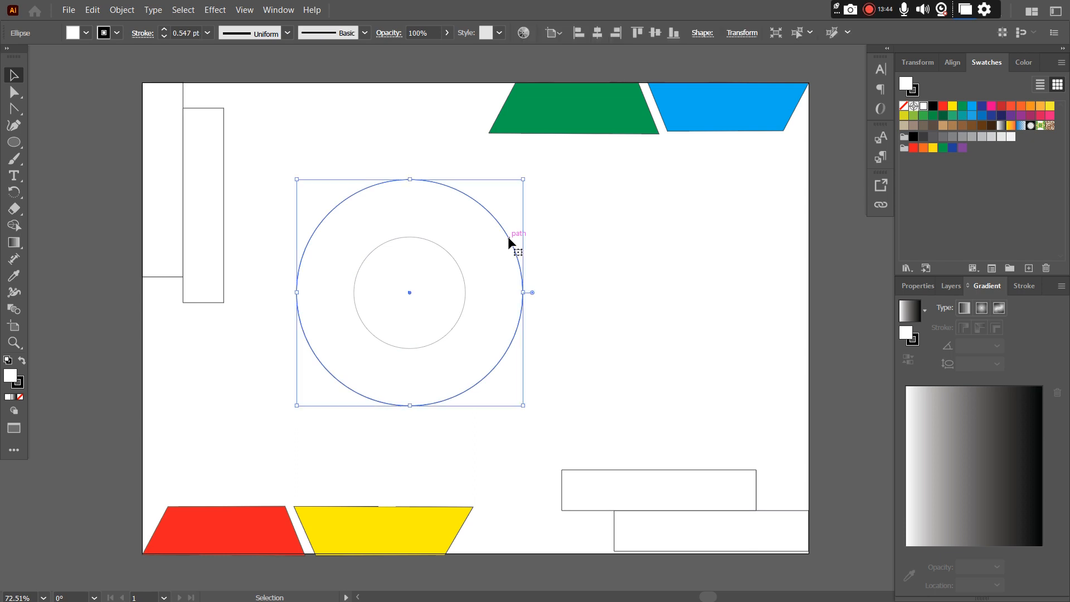
left_click(583, 336)
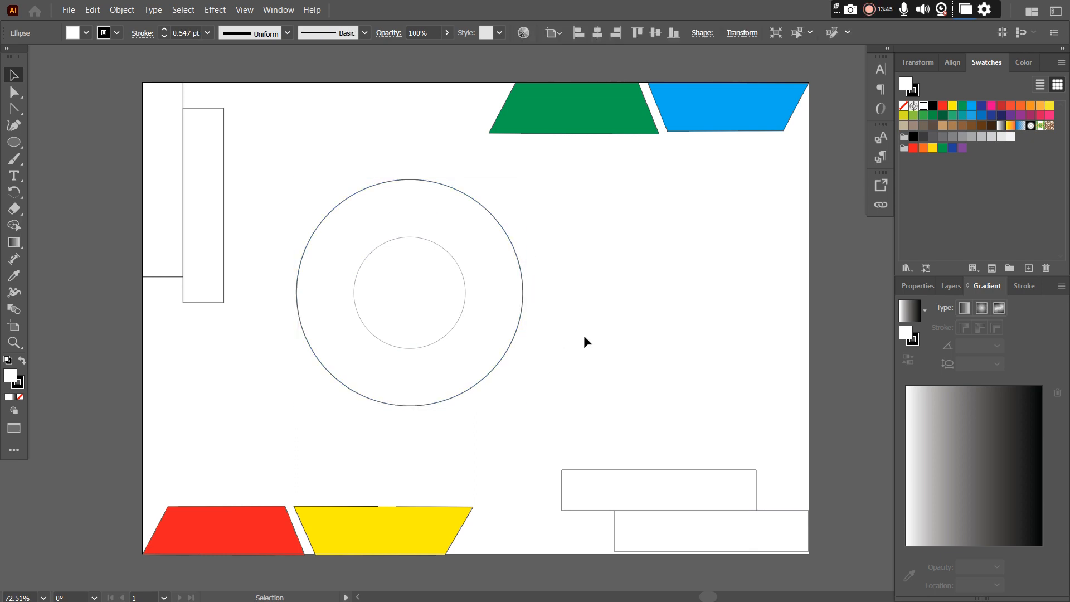
left_click(448, 334)
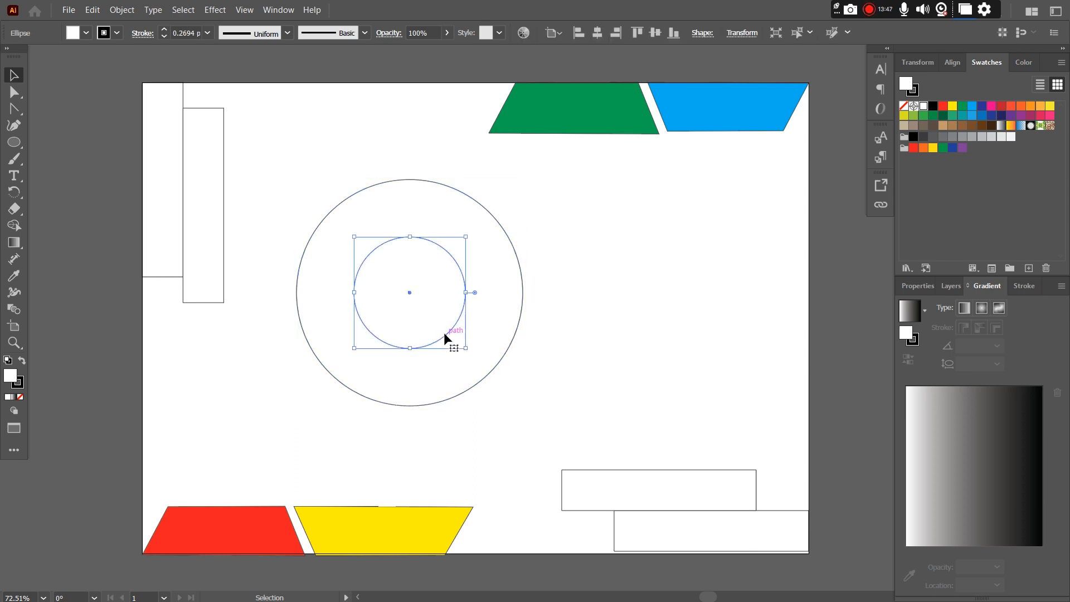
left_click(932, 148)
left_click(492, 257)
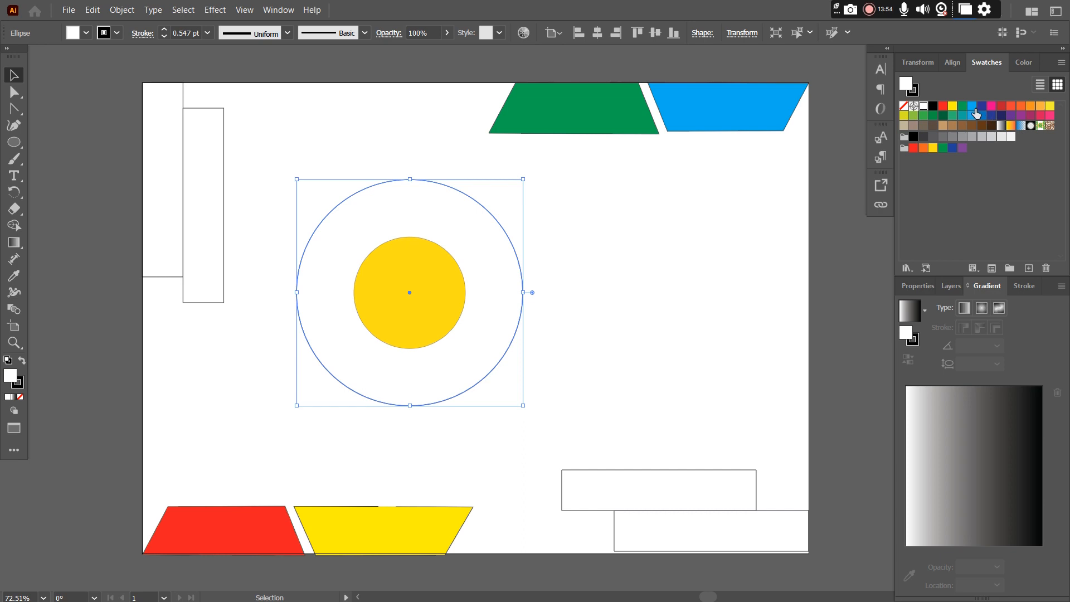
left_click(971, 106)
left_click(694, 276)
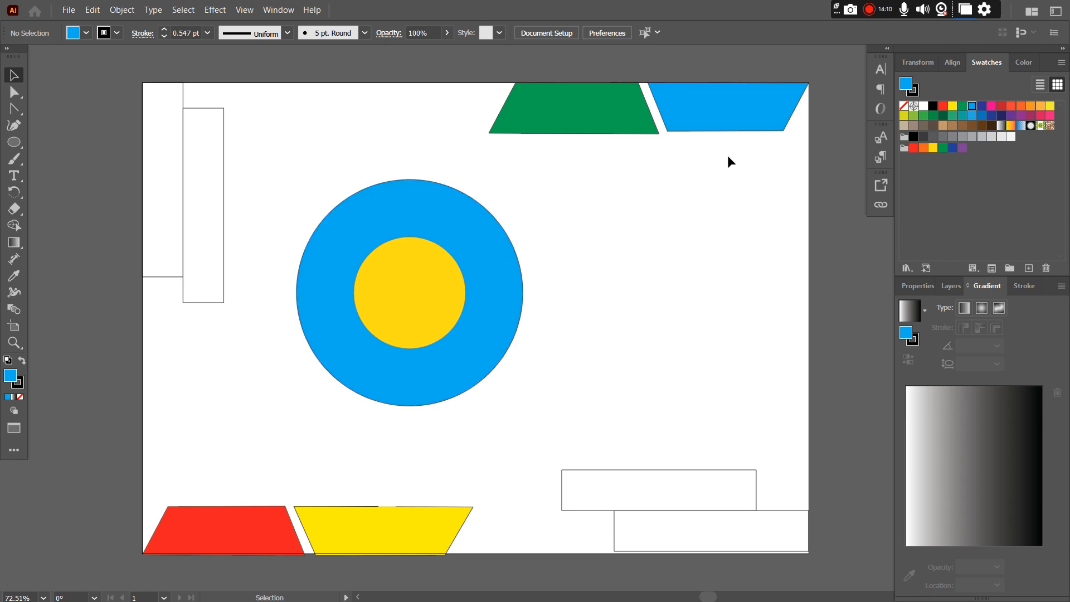
left_click_drag(466, 300, 706, 287)
left_click_drag(687, 469, 680, 307)
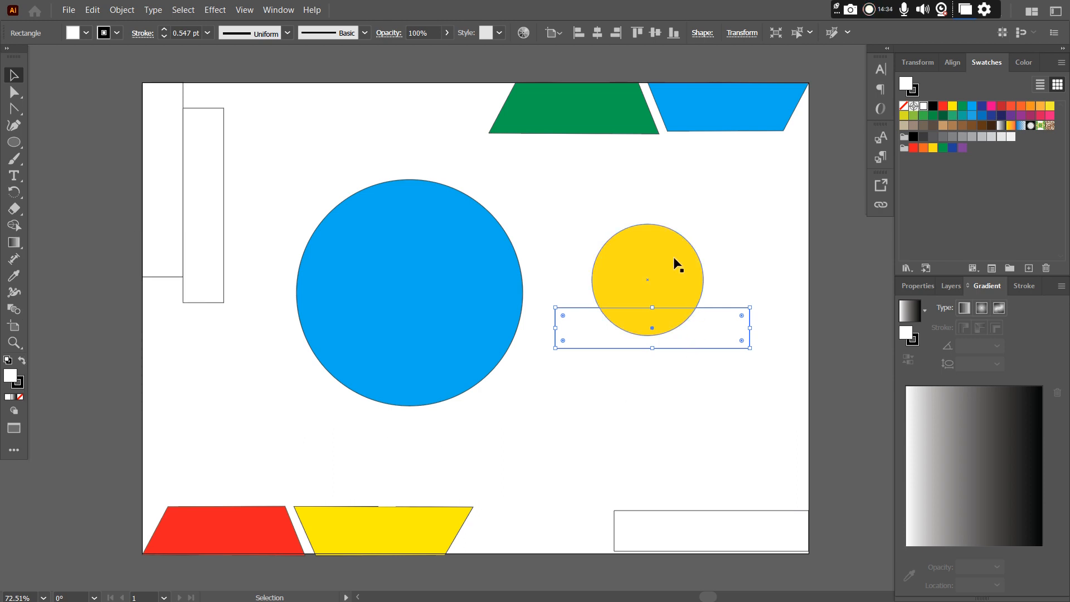
key("ctrl+z")
key("ctrl+z")
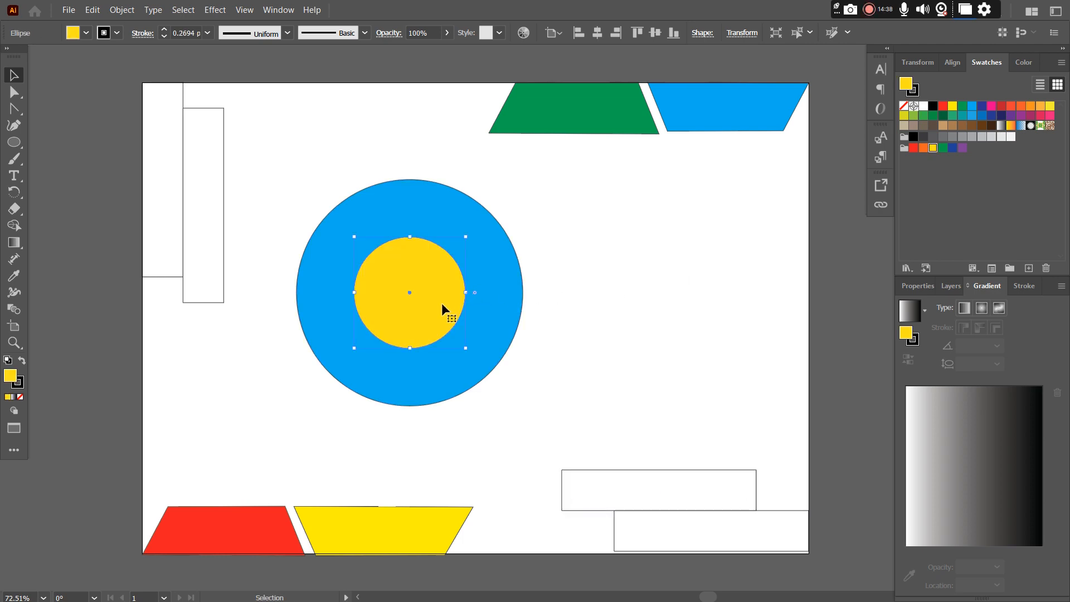
Step: Copy the yellow circle to its right, overlap its base with a copy of the upper horizontal white rectangle, and merge both copies with Shape Builder
left_click_drag(441, 304, 693, 306)
left_click_drag(718, 473, 719, 325, "alt")
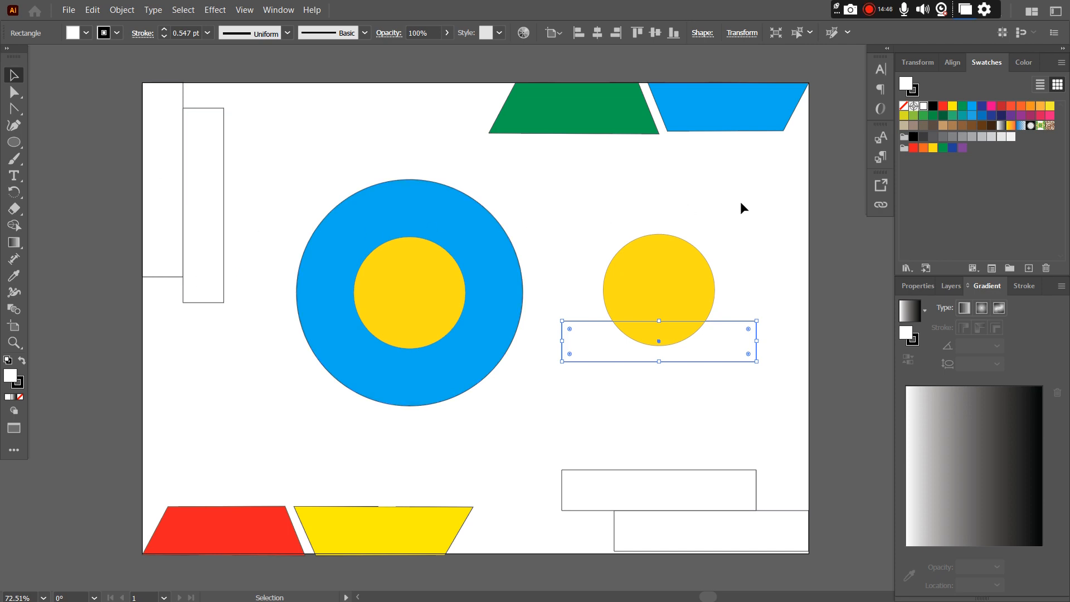
left_click_drag(793, 190, 547, 393)
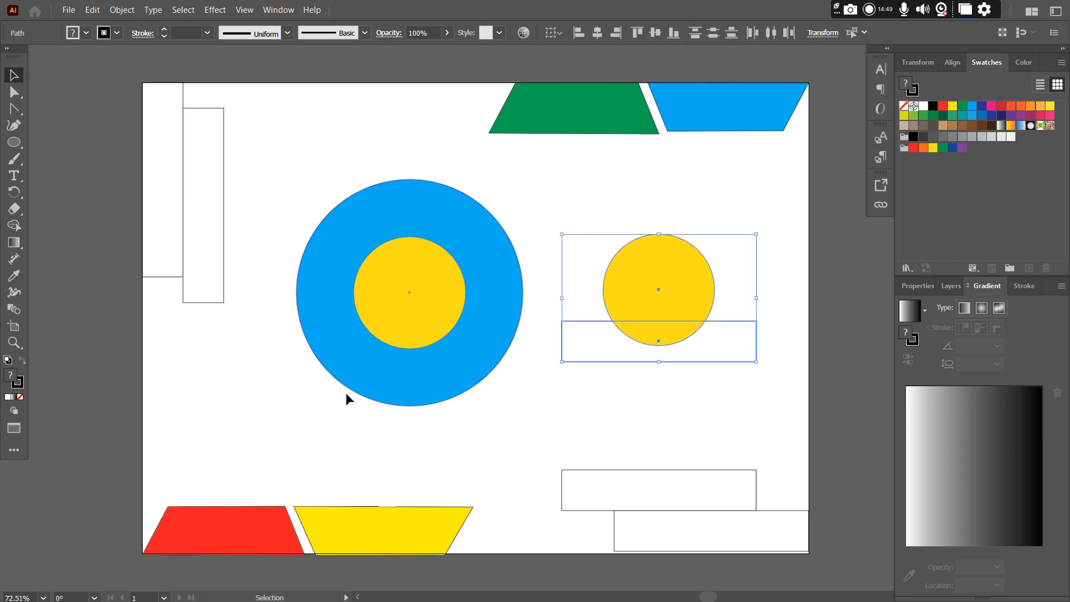
left_click(14, 225)
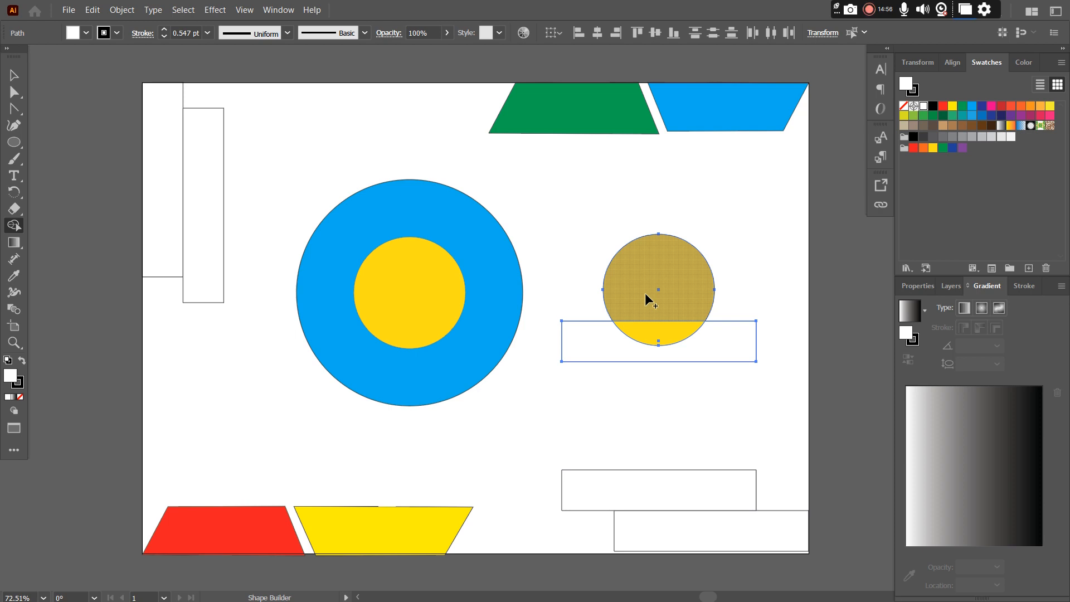
mouse_move(652, 311)
left_mouse_down()
mouse_move(655, 327)
mouse_move(607, 346)
left_mouse_up()
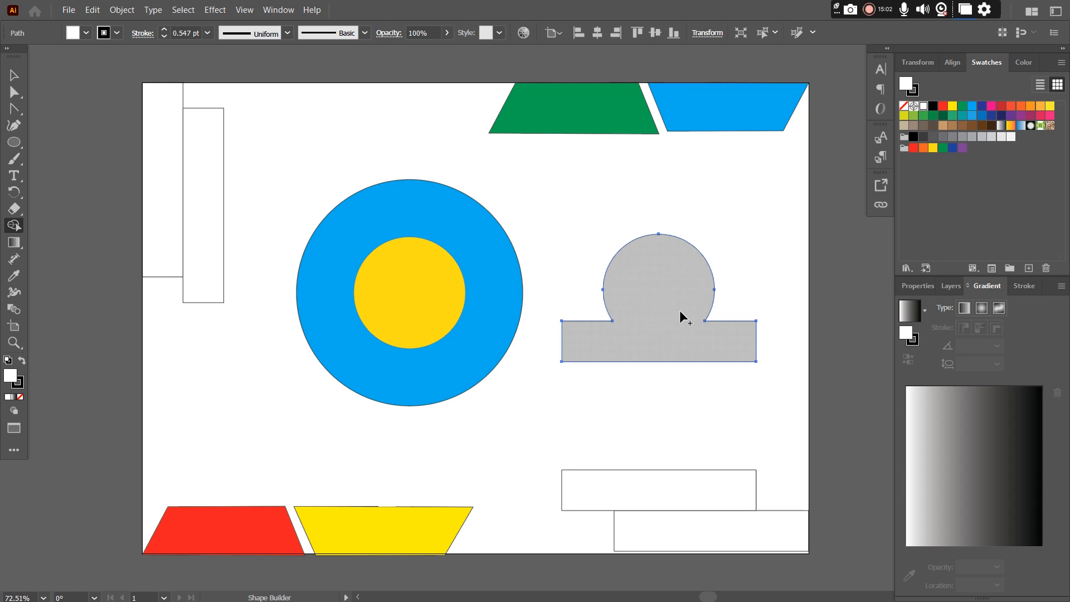
Step: Fill the merged circle-and-rectangle shape with dark blue and move it up just below the blue trapezoid
left_click(983, 106)
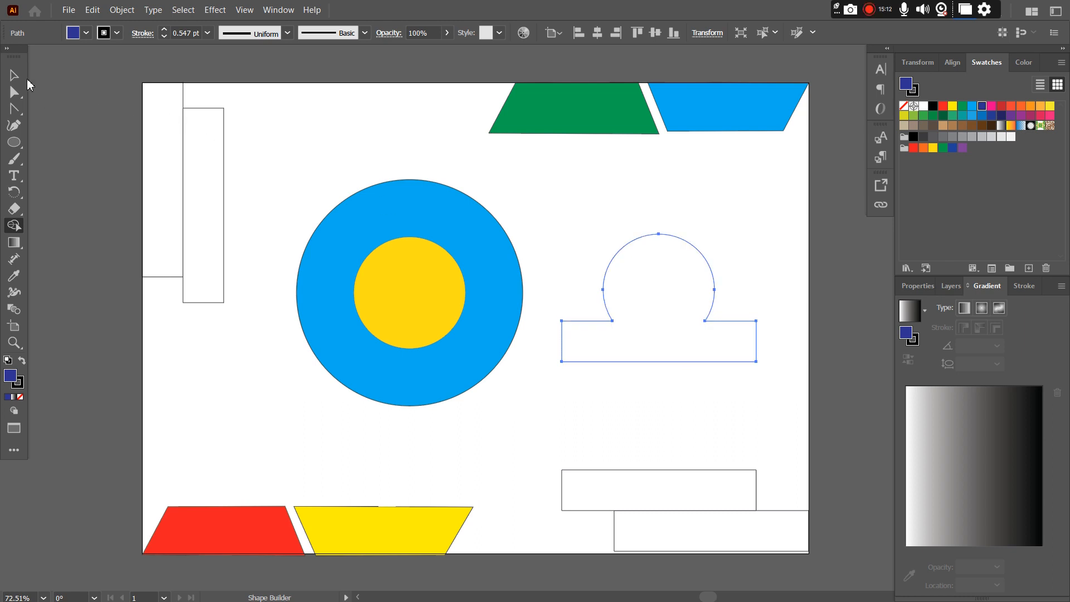
left_click(13, 76)
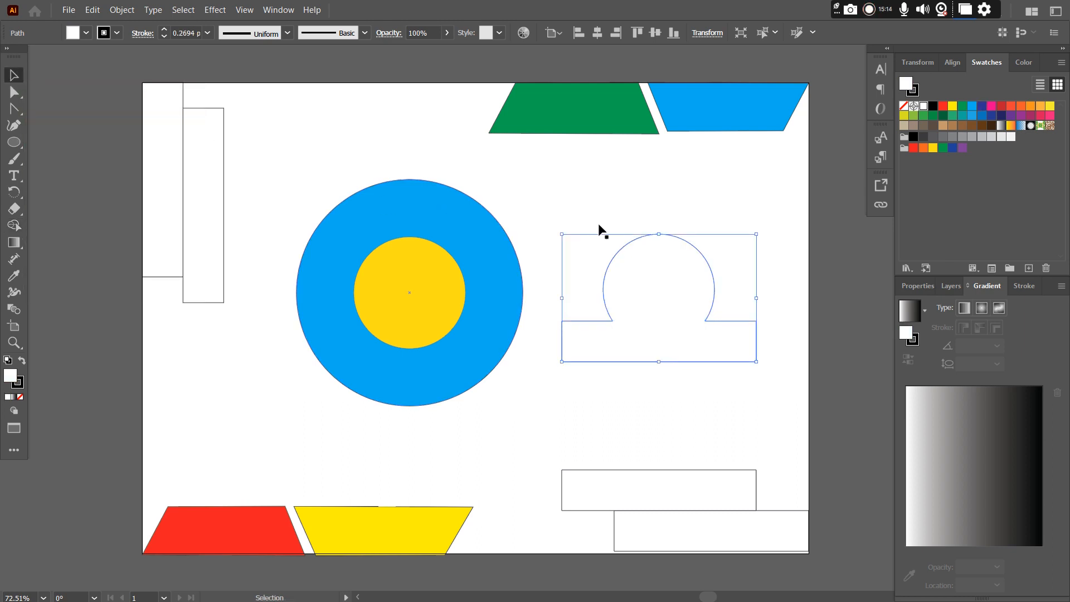
left_click(982, 106)
left_click(749, 204)
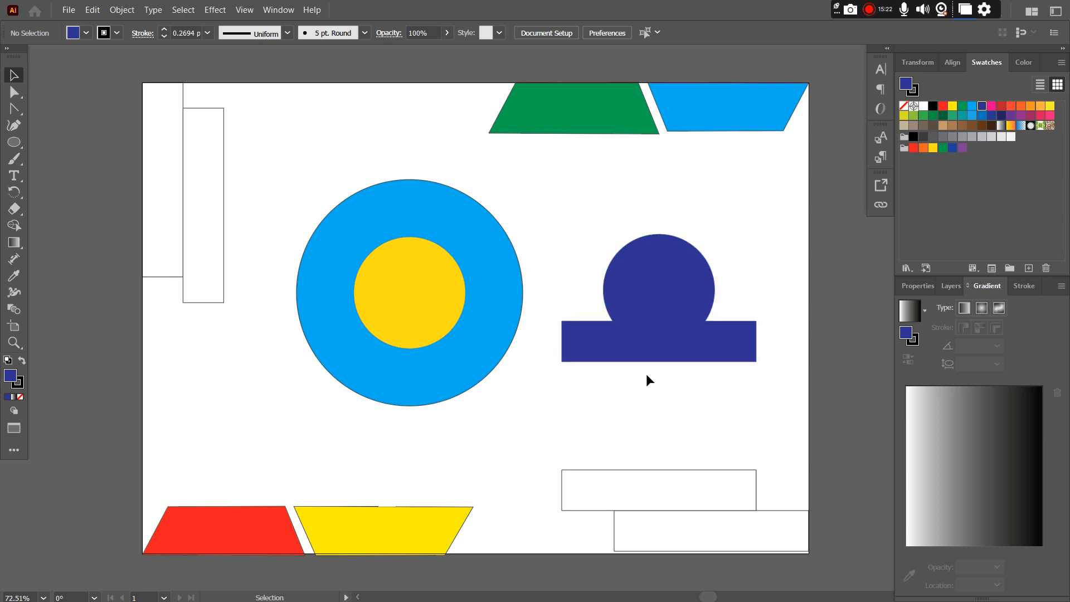
left_click_drag(658, 244, 706, 146)
left_click(397, 327)
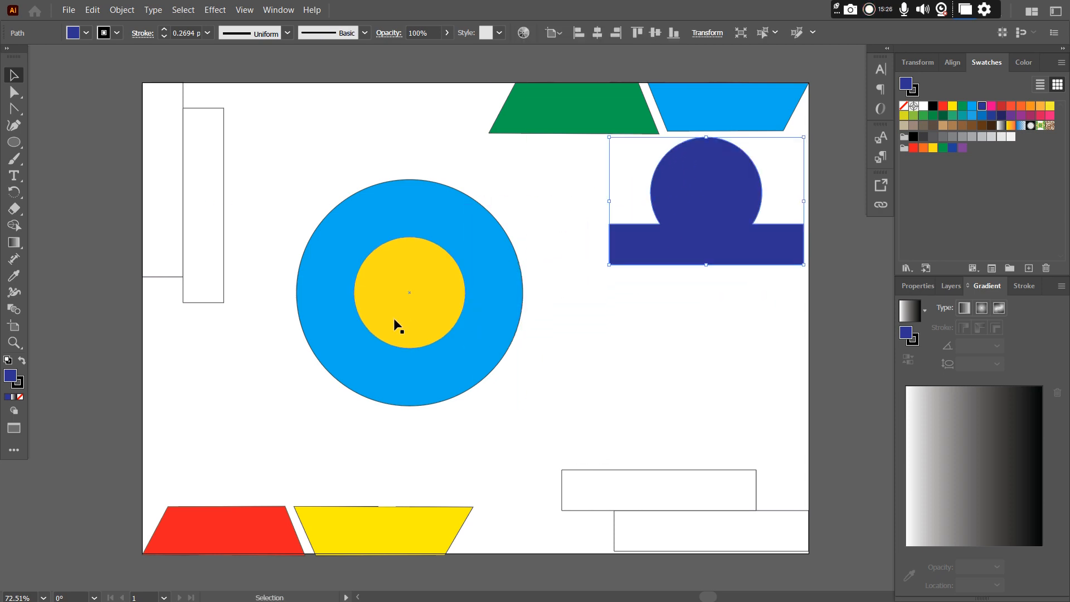
Step: Place another yellow circle copy below the dark blue shape and overlap its lower part with a copy of the horizontal white rectangle
left_click_drag(432, 349, 715, 393)
left_click_drag(728, 475, 757, 368)
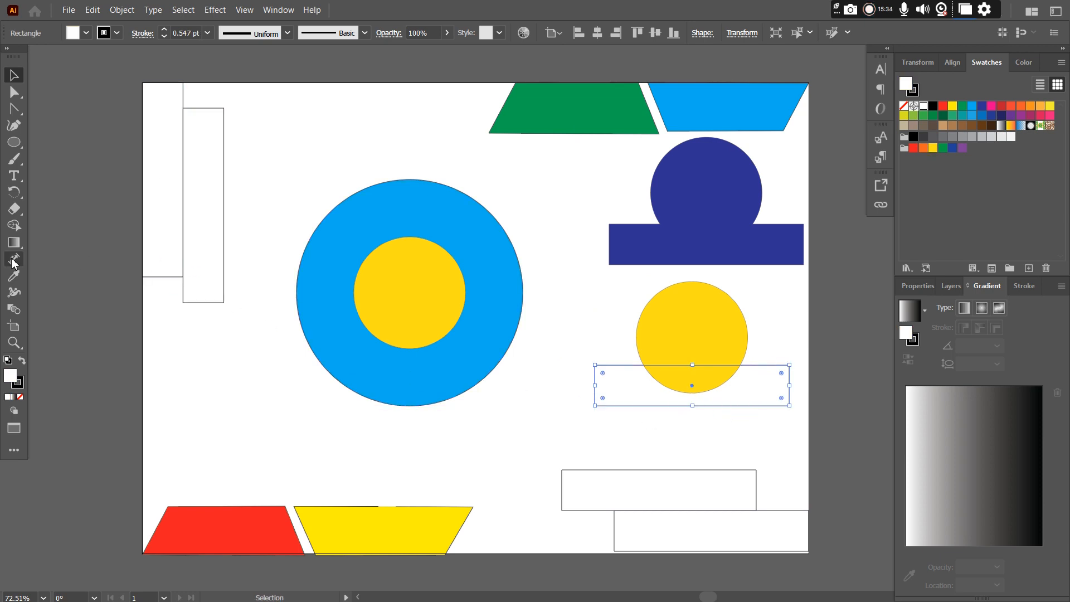
left_click(14, 225)
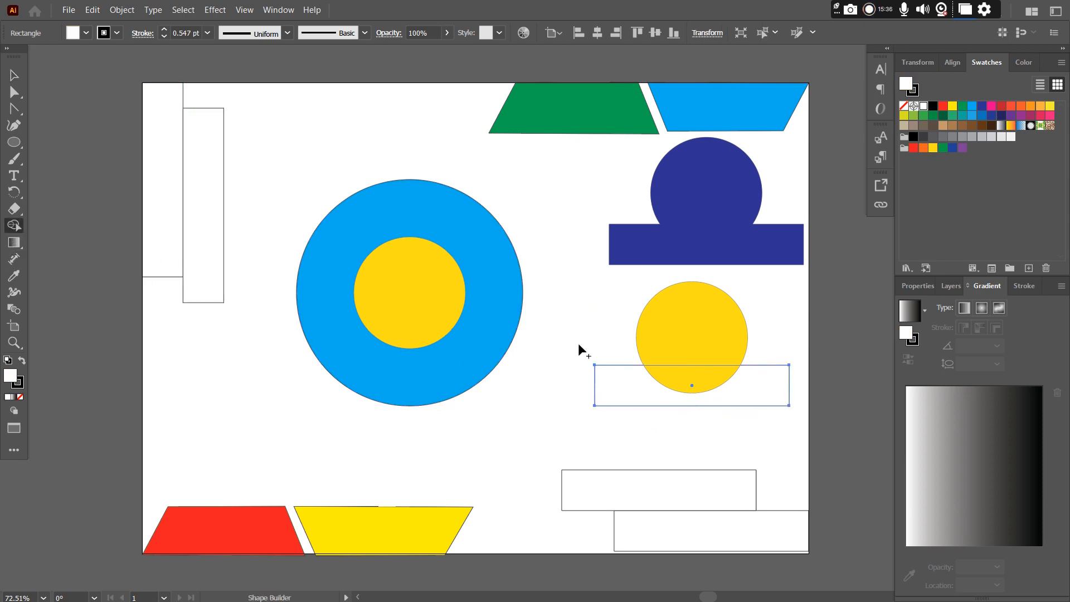
left_click(686, 339, "ctrl+shift")
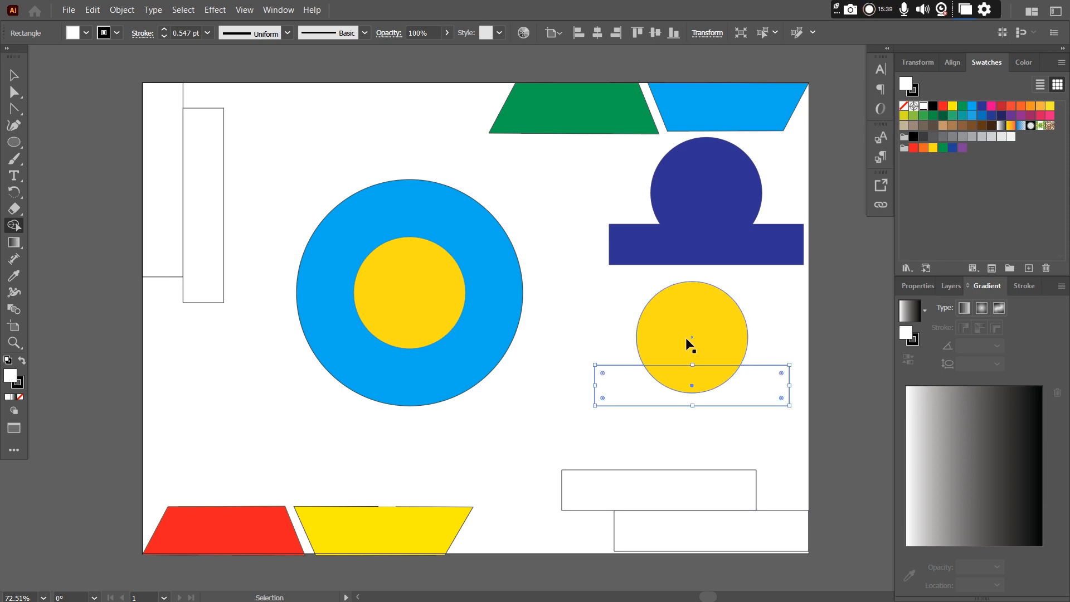
left_click(709, 377, "ctrl+shift")
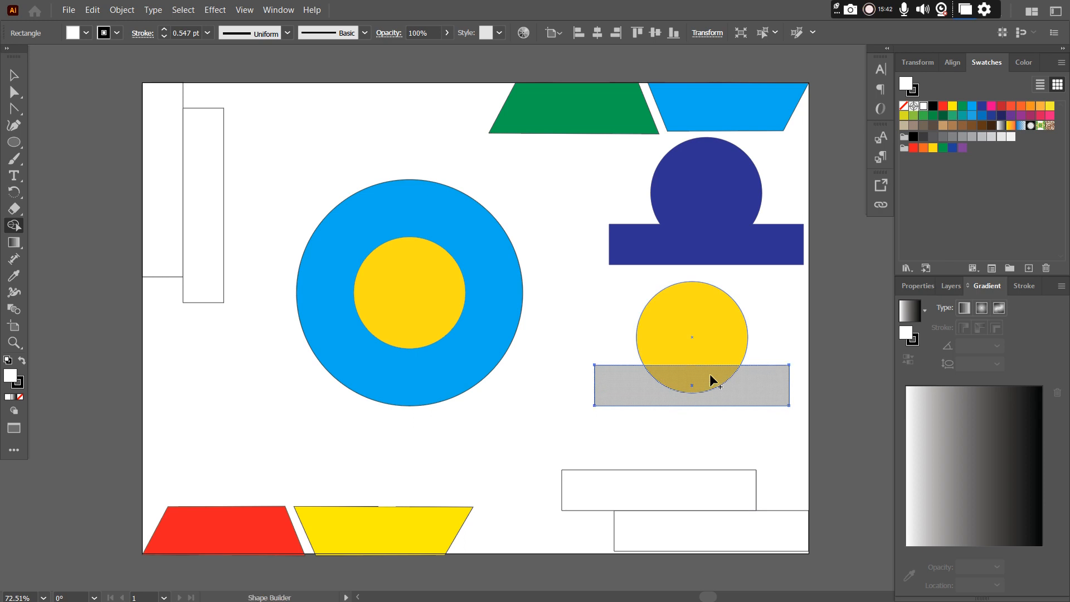
key("alt")
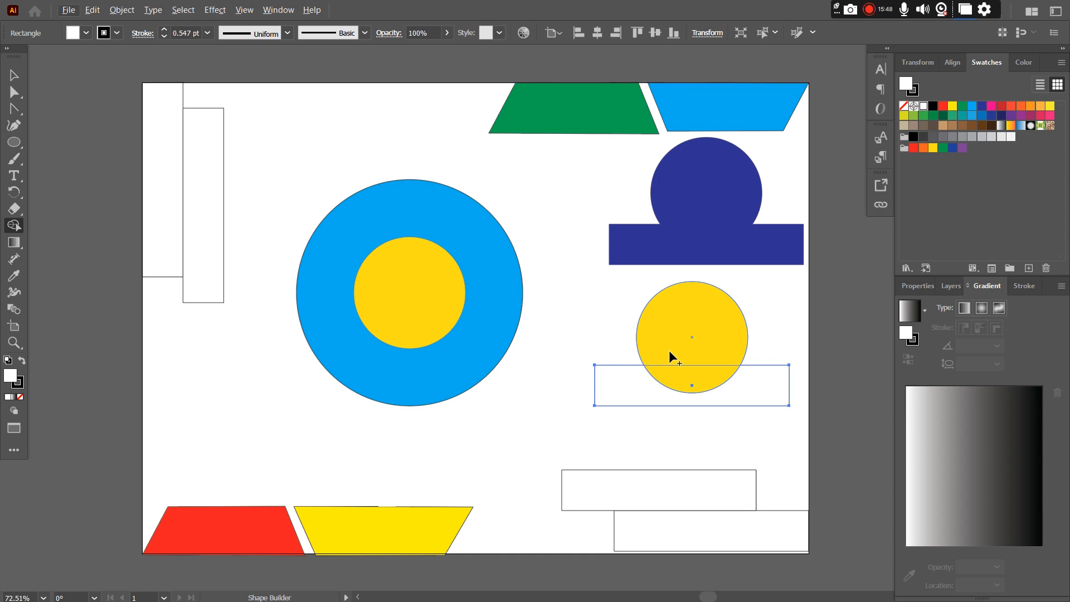
key("ctrl")
key("alt+v")
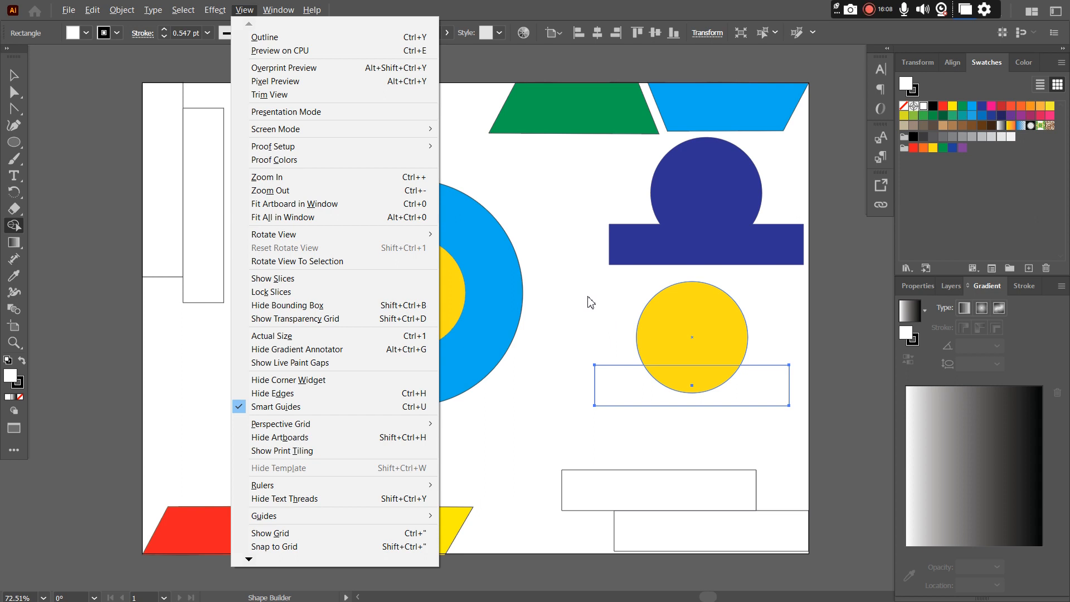
key("Escape")
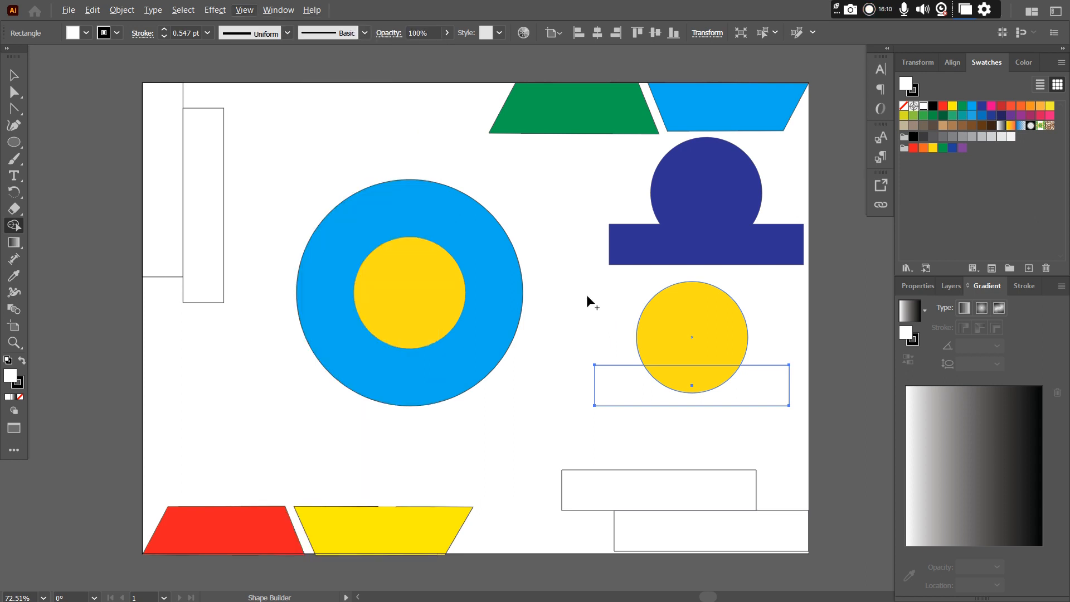
Step: Cut the copied yellow circle out of the overlapping rectangle with Shape Builder, leaving a rectangle with a curved notch
left_click(17, 78)
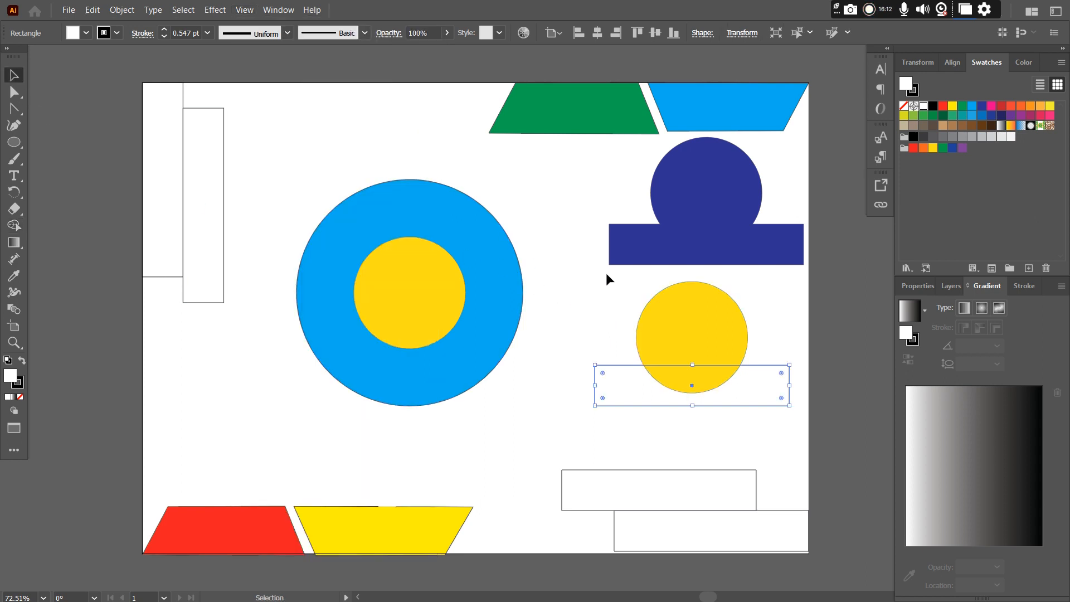
left_click_drag(581, 273, 811, 430)
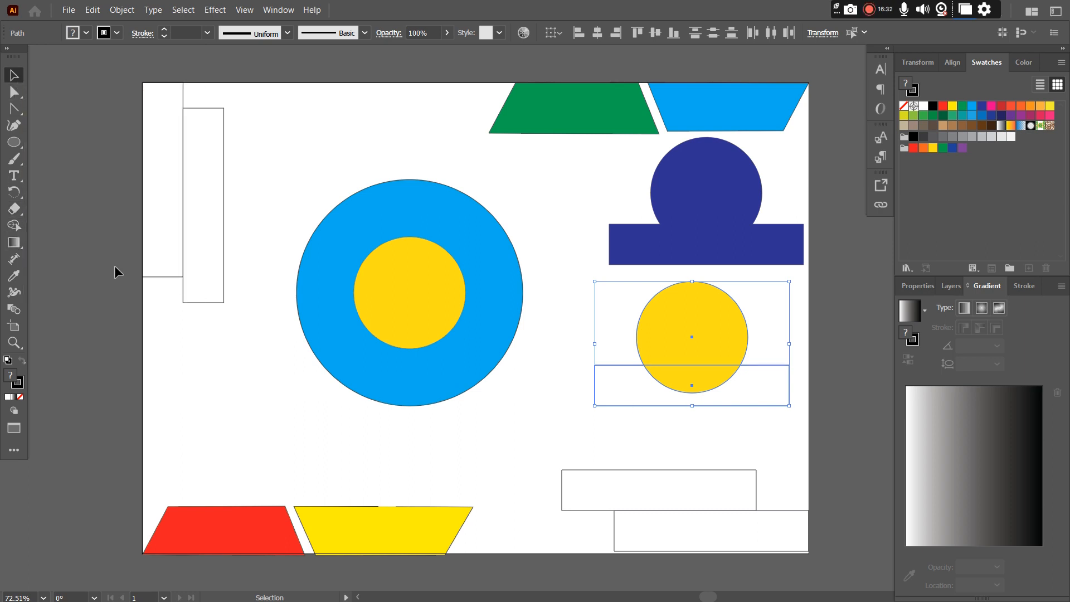
left_click(14, 228)
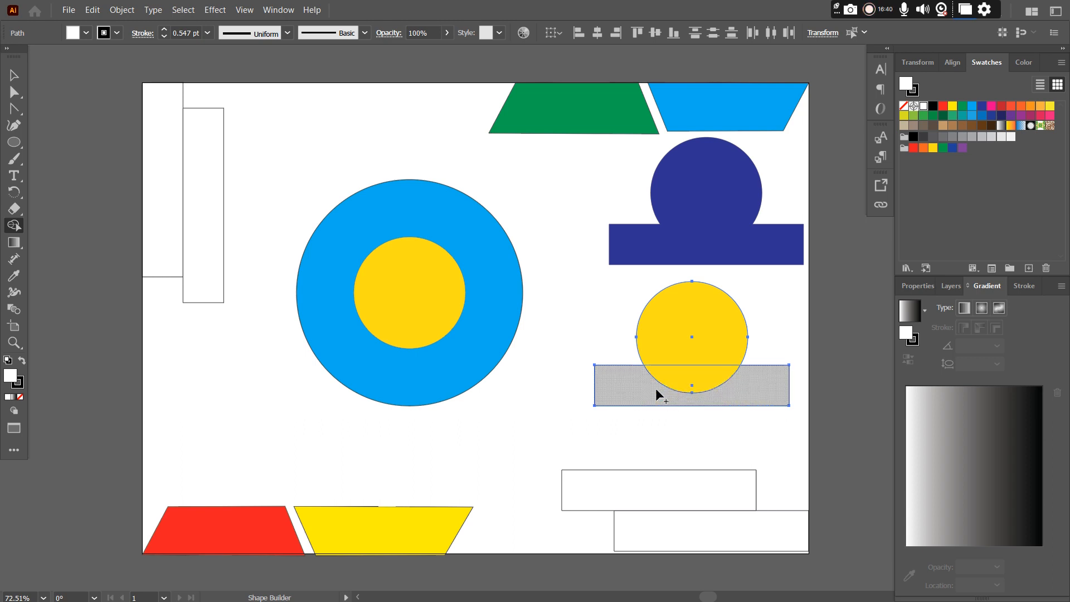
left_click(700, 347, "alt")
left_click(698, 375, "alt")
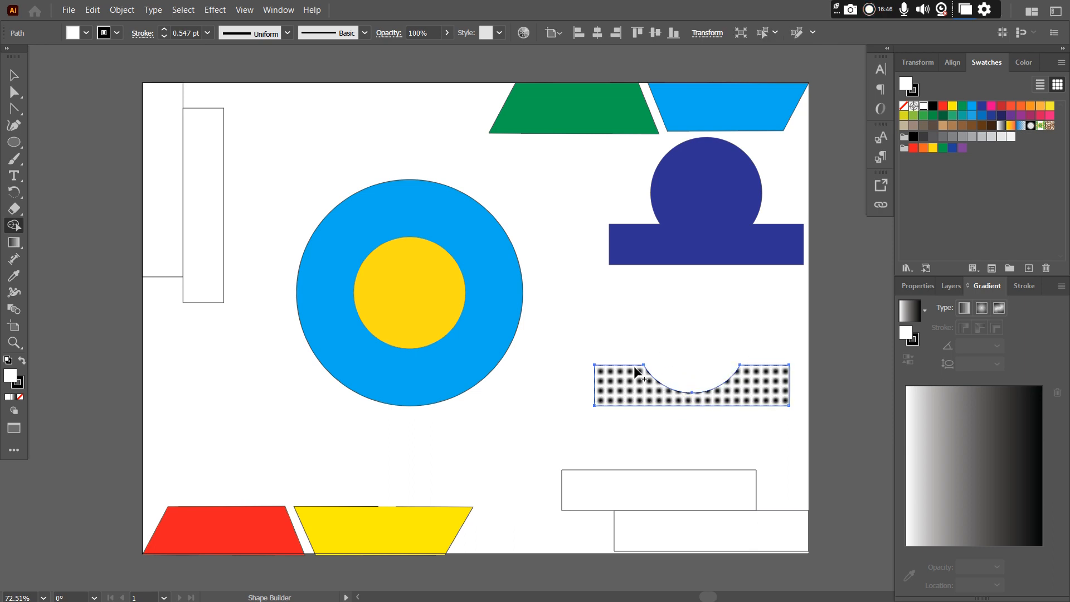
Step: Fill the notched rectangle with brown and move it up just below the dark blue shape
left_click(15, 79)
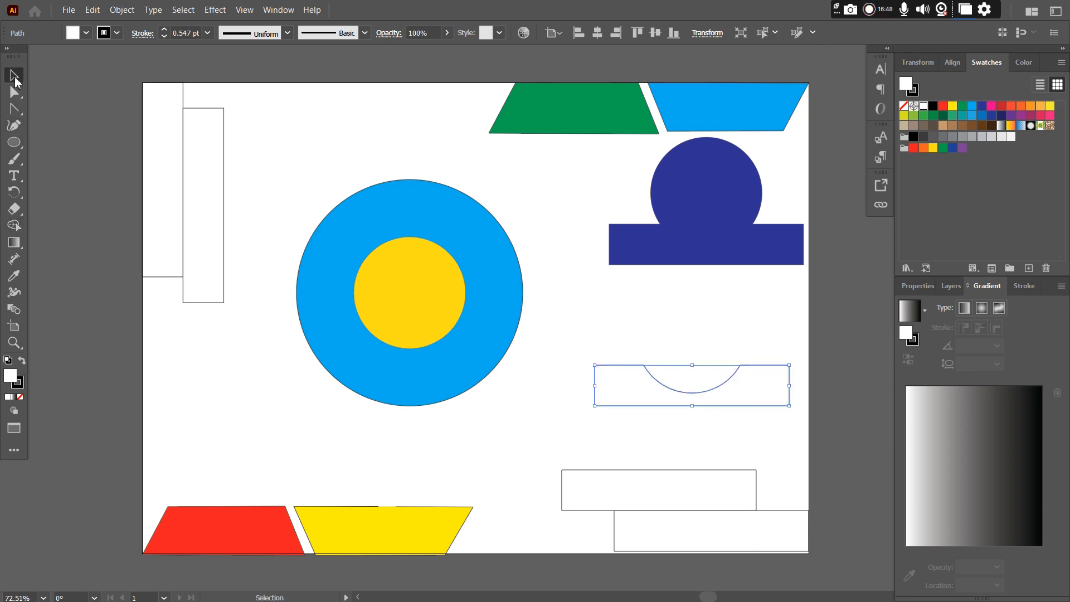
left_click(982, 125)
left_click(744, 422)
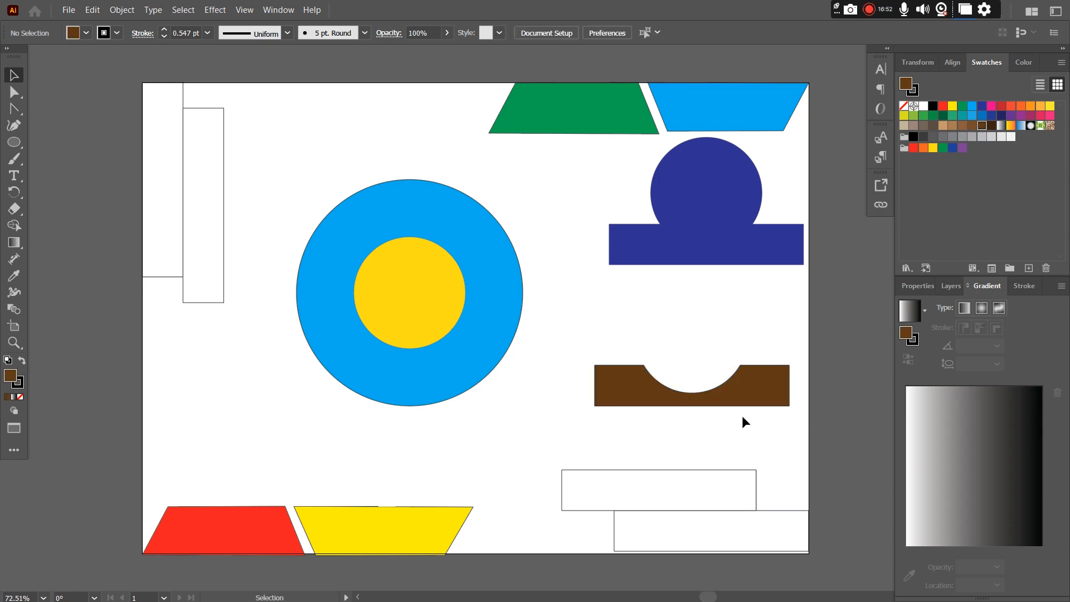
left_click_drag(771, 366, 782, 288)
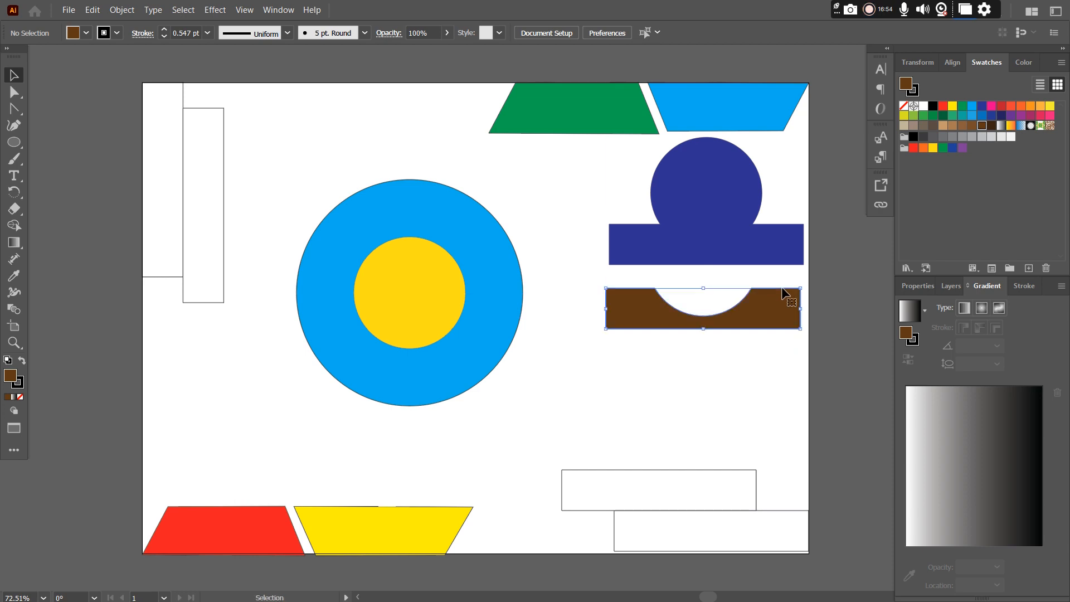
left_click(744, 410)
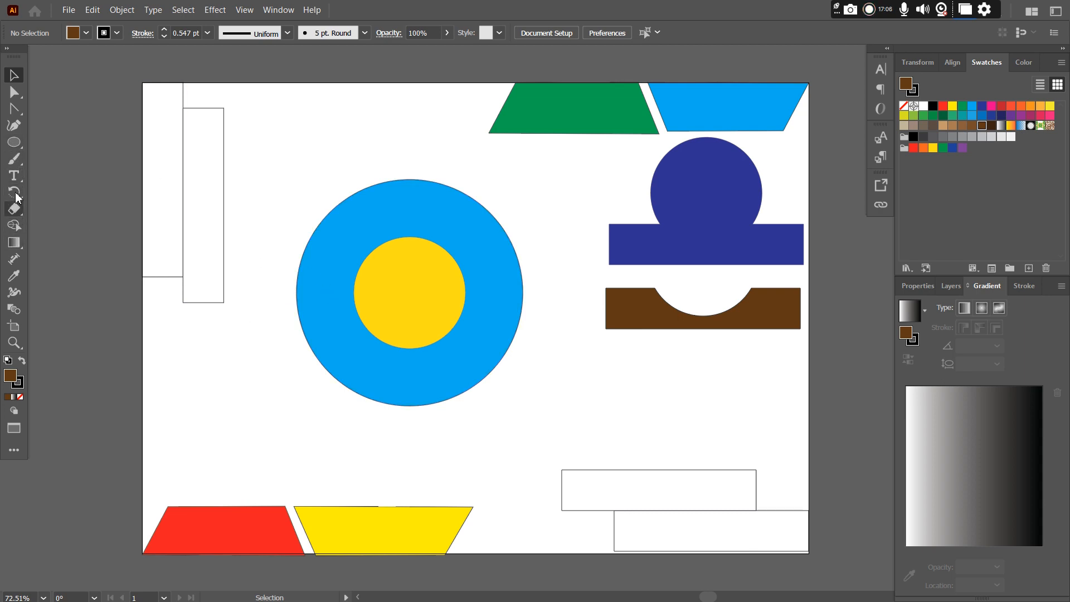
Step: Draw a wide brown rectangle over the lower part of the large blue circle and move the yellow circle aside to the artboard's upper left
left_click(16, 144)
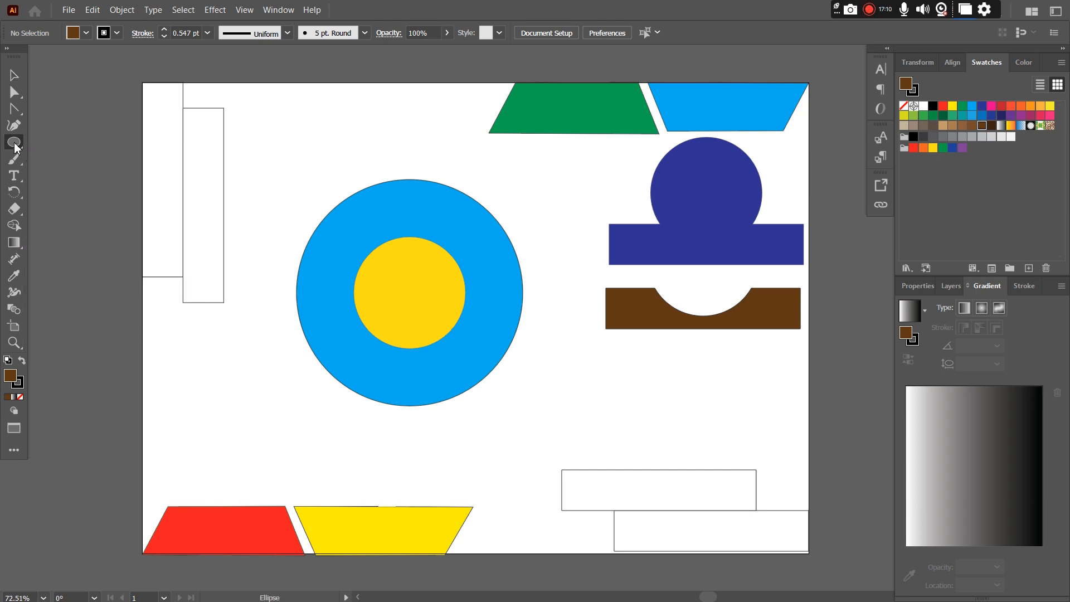
left_click(17, 146)
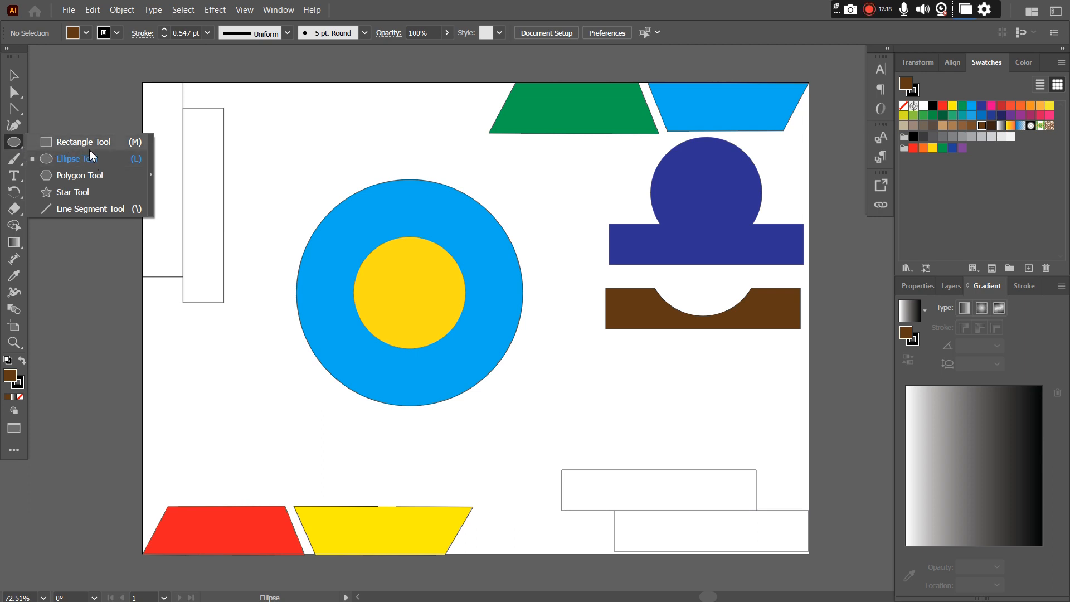
left_click(103, 143)
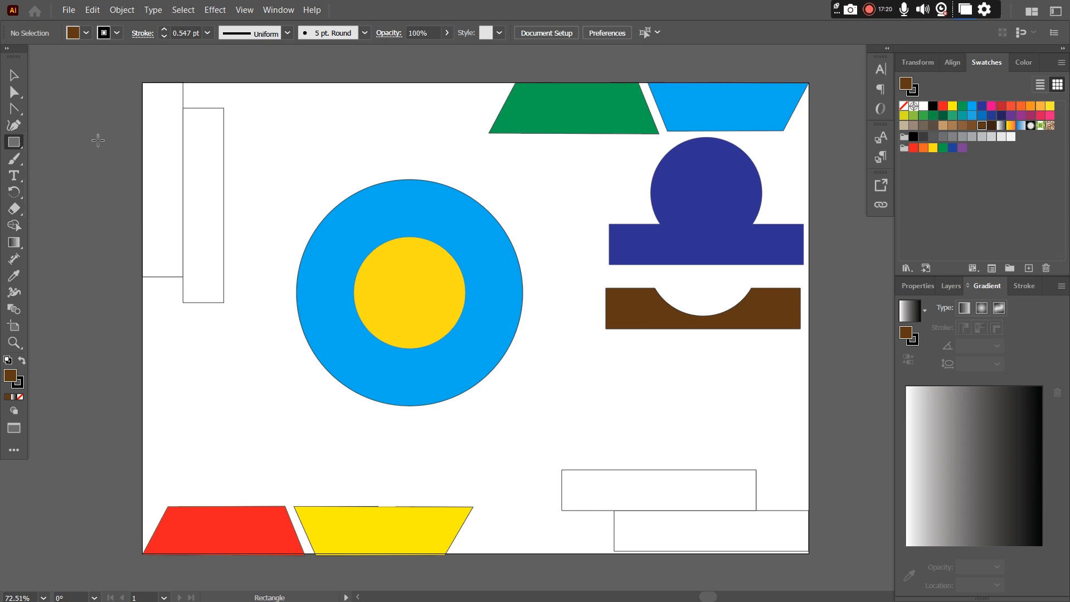
mouse_move(250, 289)
left_mouse_down()
mouse_move(595, 439)
mouse_move(562, 455)
left_mouse_up()
left_click(14, 75)
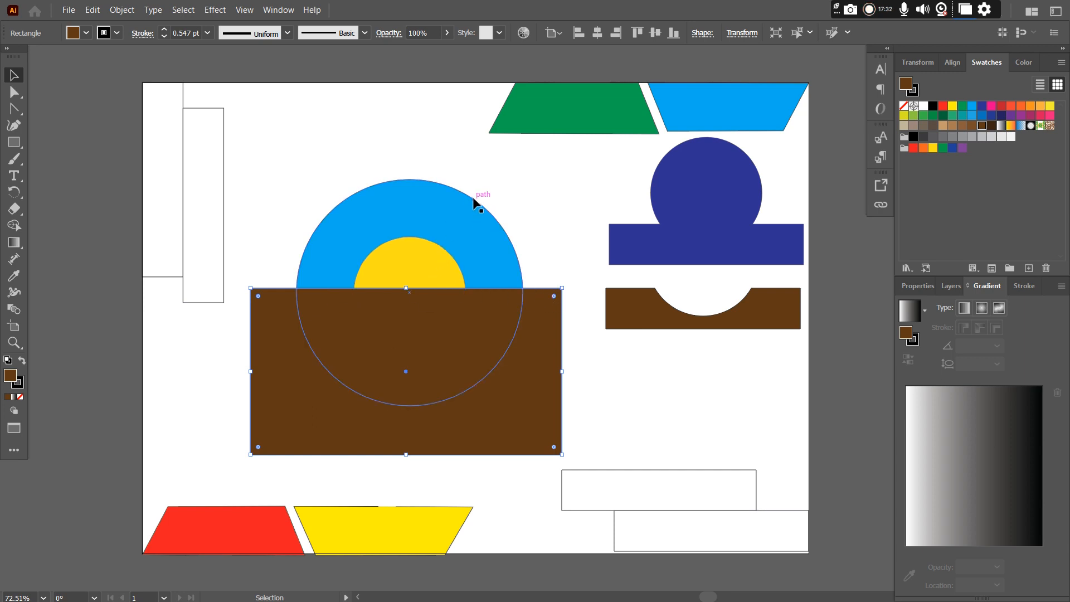
left_click_drag(538, 288, 543, 313)
left_click_drag(455, 265, 315, 118)
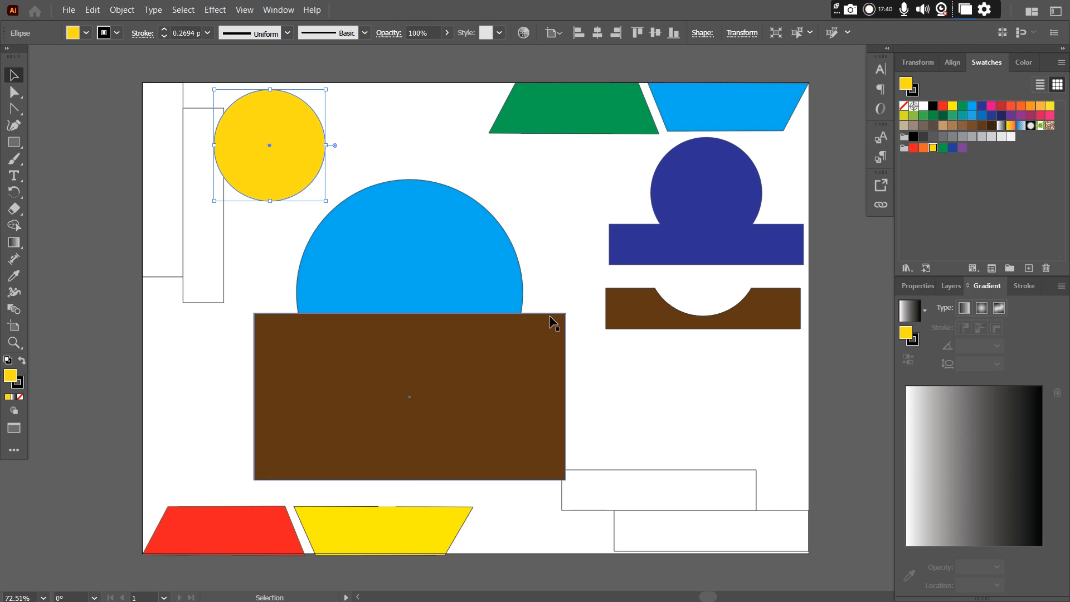
Step: Raise the brown rectangle to the large blue circle's centre and cut it away with Shape Builder, along with the circle's lower half
left_click_drag(550, 319, 549, 298)
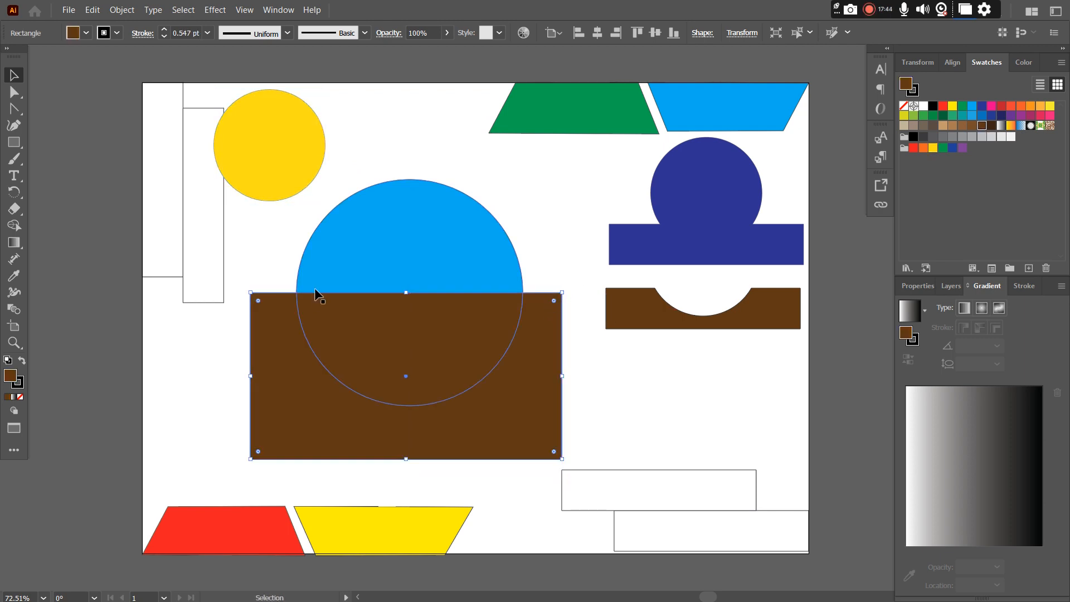
left_click_drag(574, 181, 551, 248)
left_click(527, 337)
left_click(447, 226, "shift")
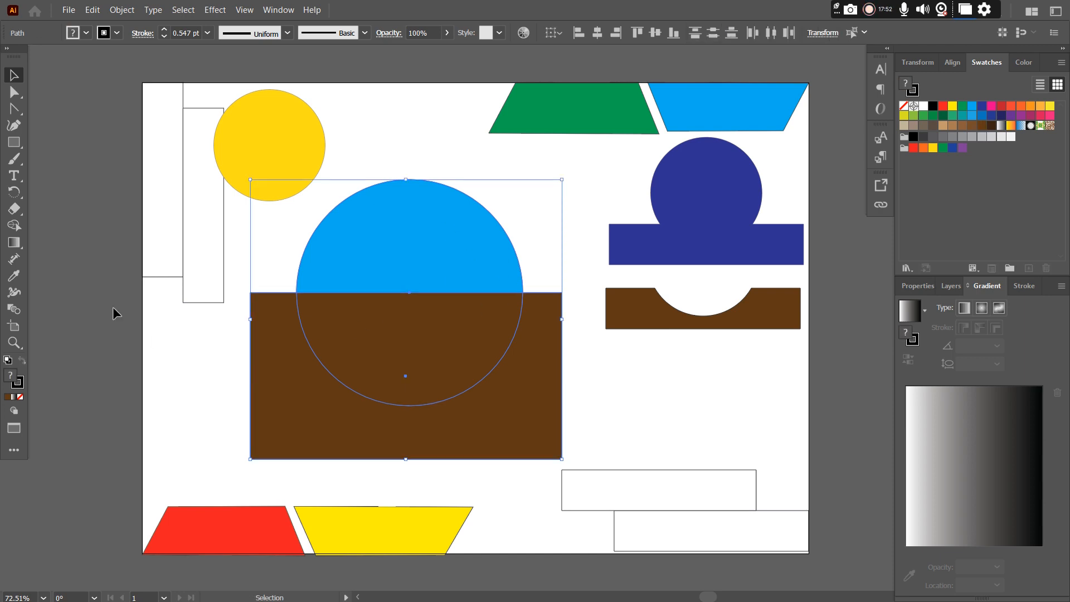
left_click(14, 227)
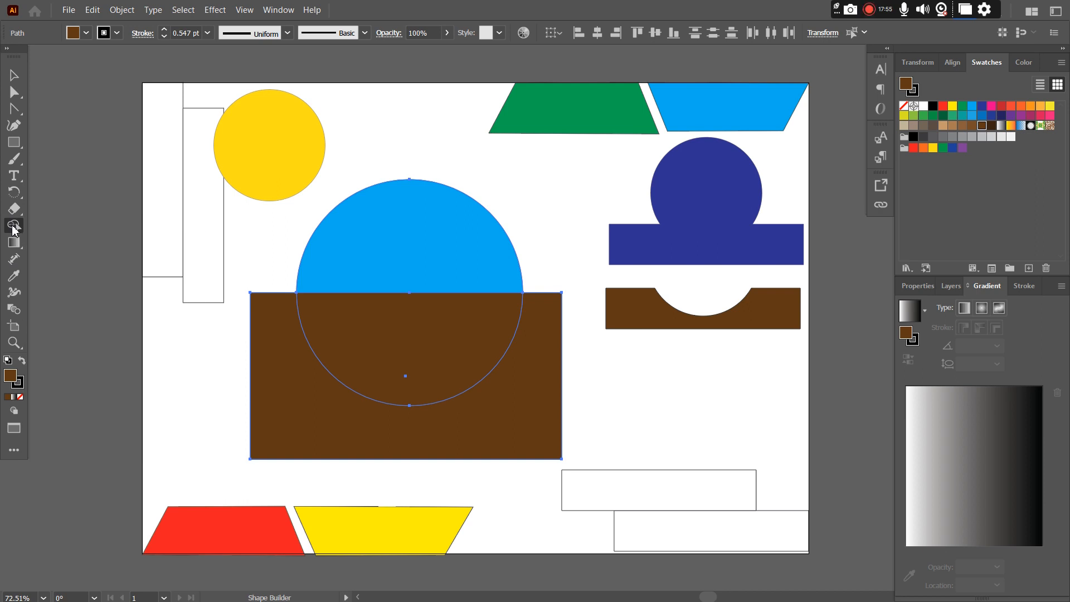
left_click(288, 343, "alt")
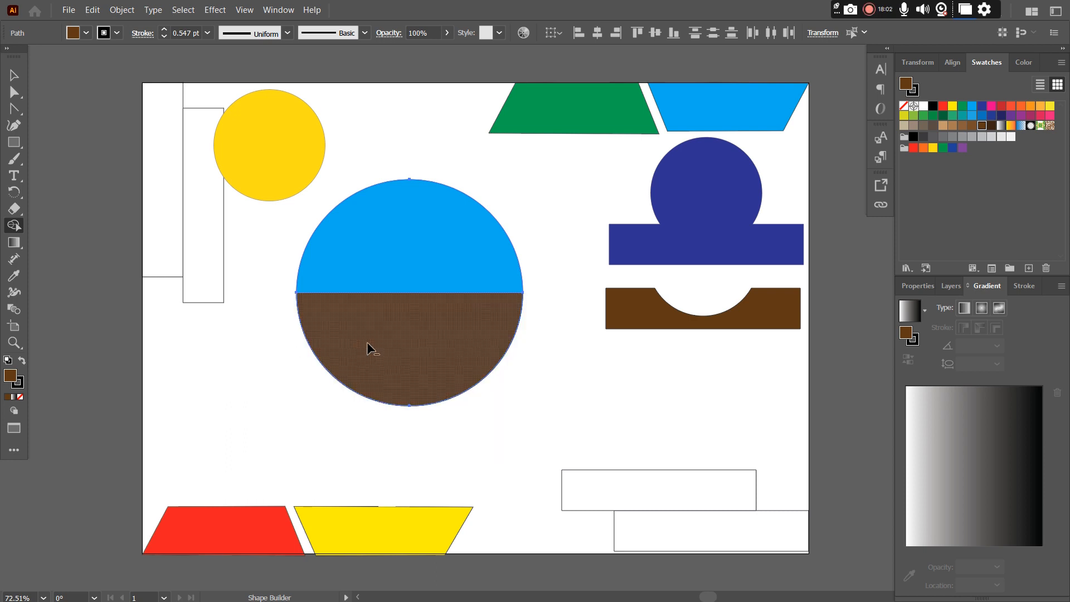
left_click(393, 339, "alt")
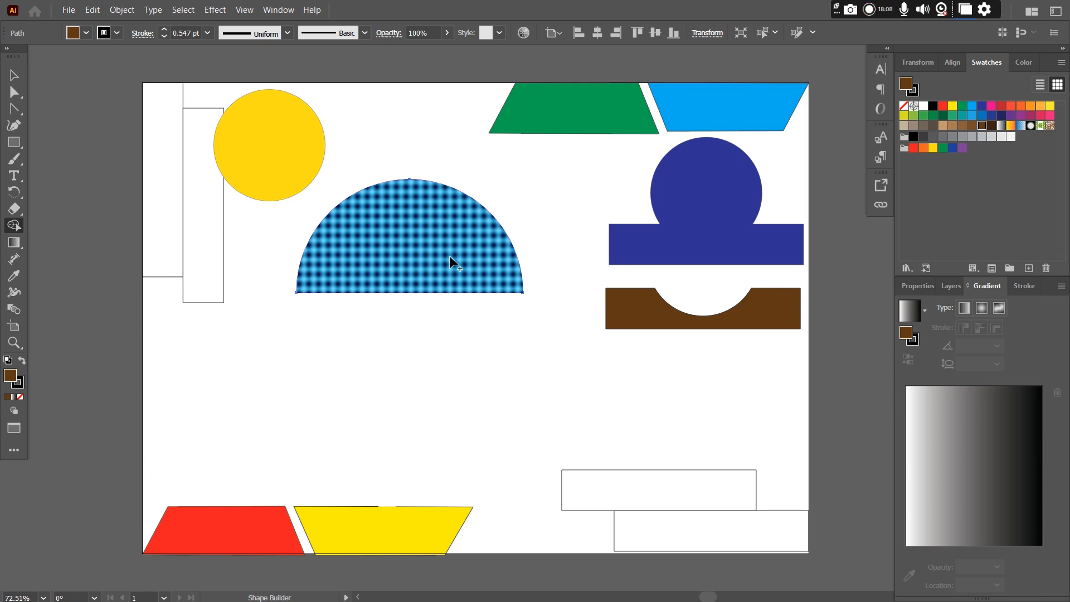
left_click(15, 74)
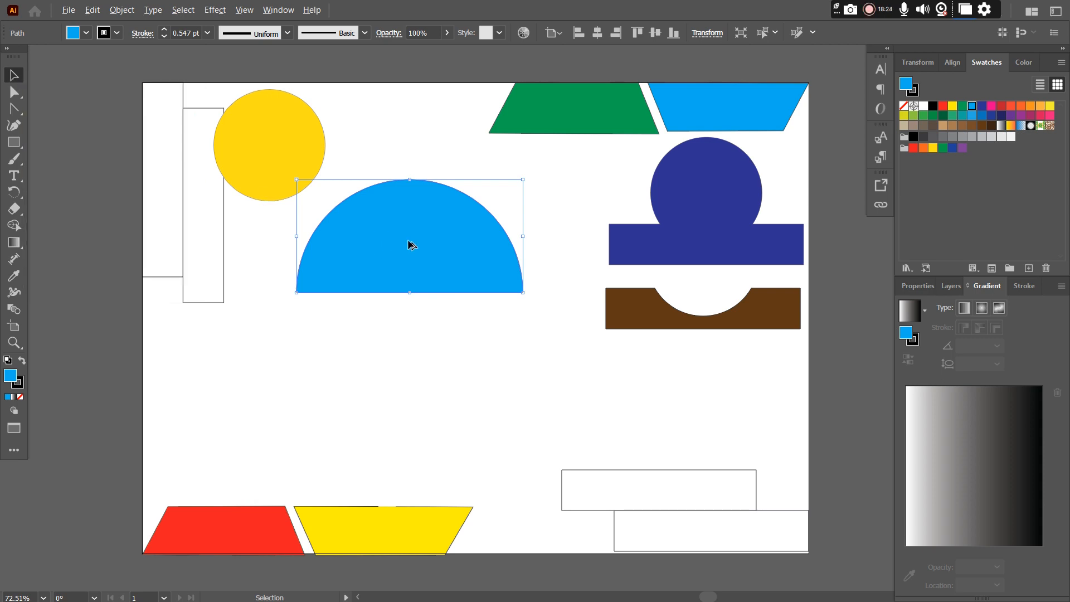
left_click_drag(409, 245, 410, 287)
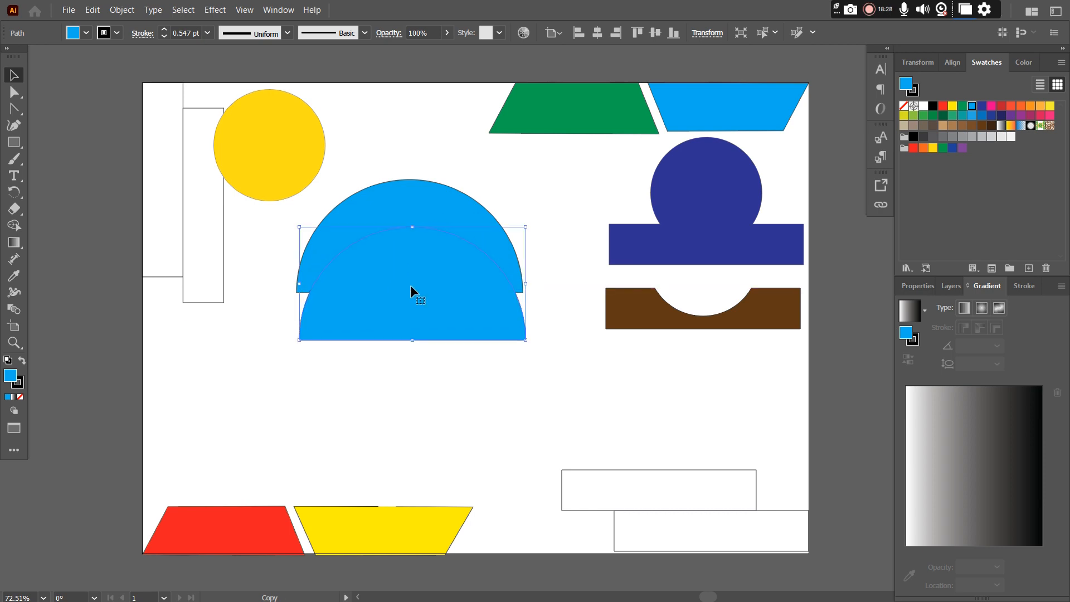
key("a")
key("ctrl+z")
key("v")
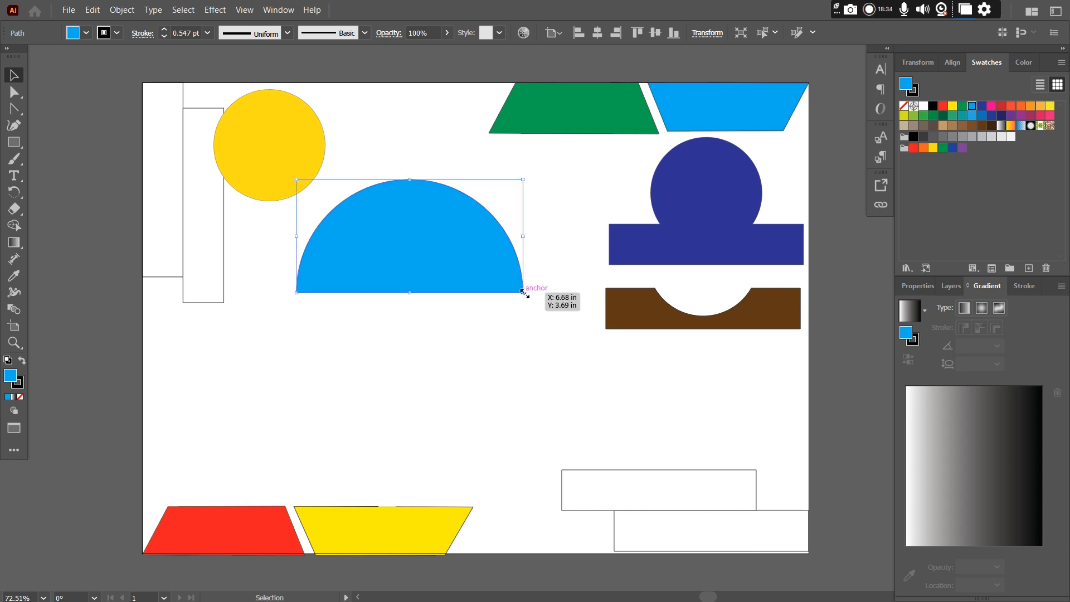
left_click_drag(525, 294, 513, 285)
left_click_drag(440, 263, 455, 288)
key("ctrl+z")
key("ctrl+z")
key("v")
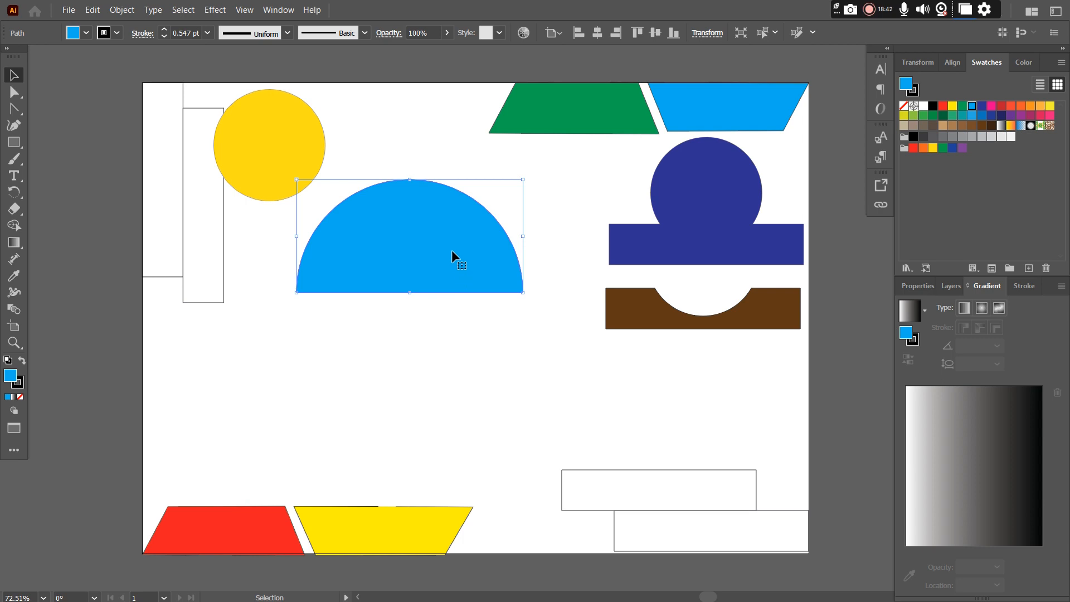
key("a")
key("v")
Step: Paste a copy of the blue semicircle directly in front of the original
left_click(90, 10)
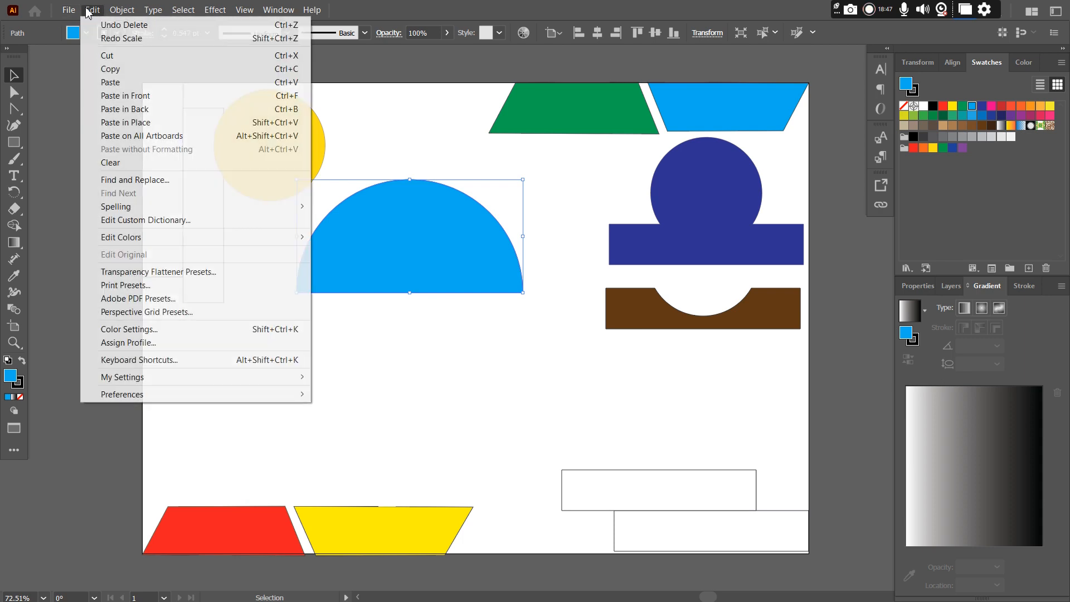
left_click(156, 98)
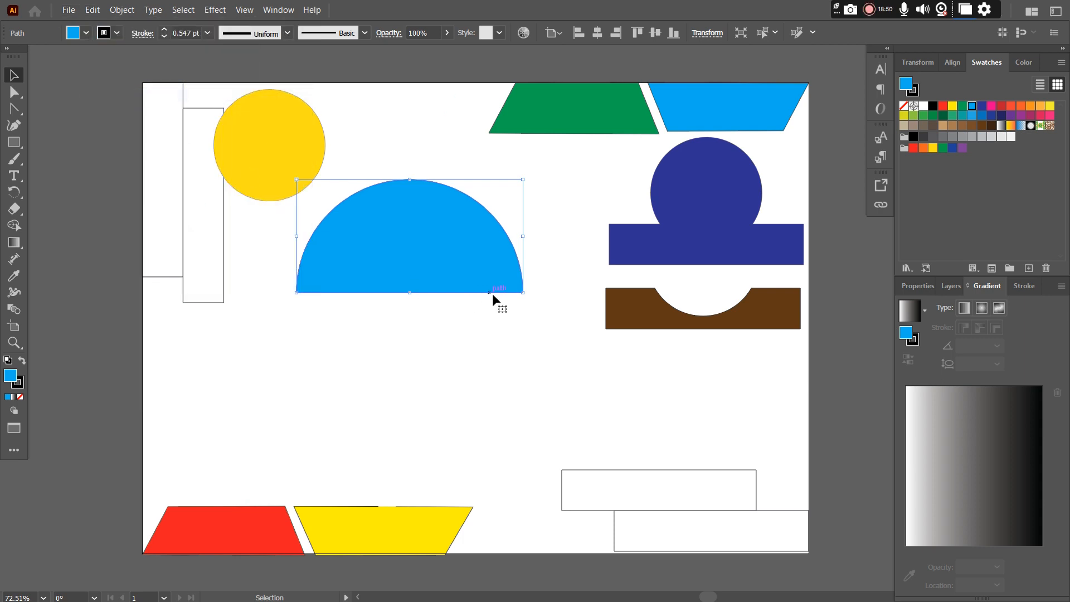
left_click_drag(523, 293, 512, 286)
key("a")
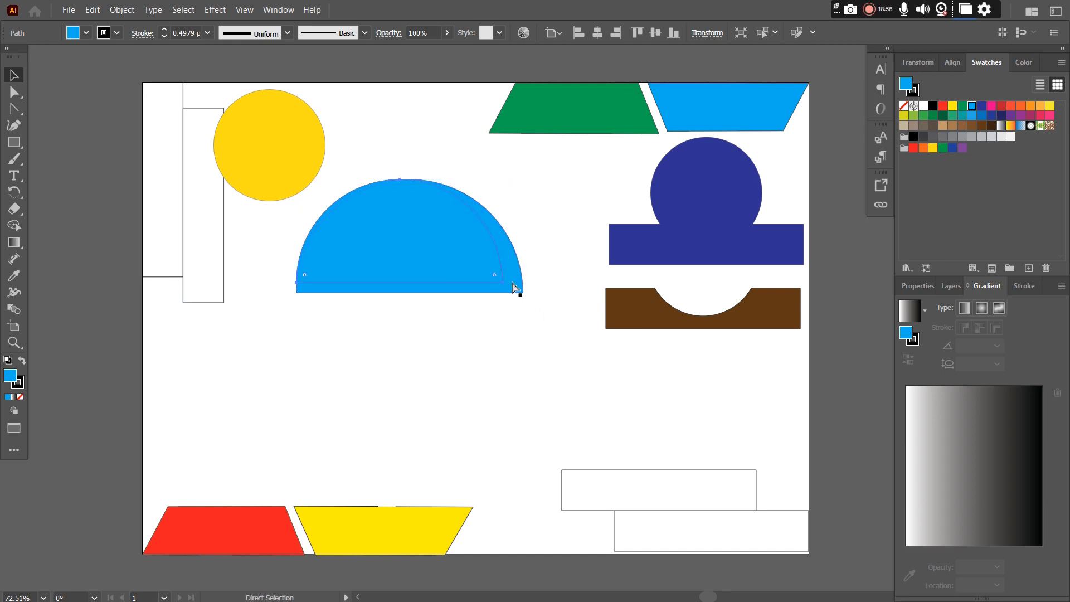
key("ctrl+z")
key("v")
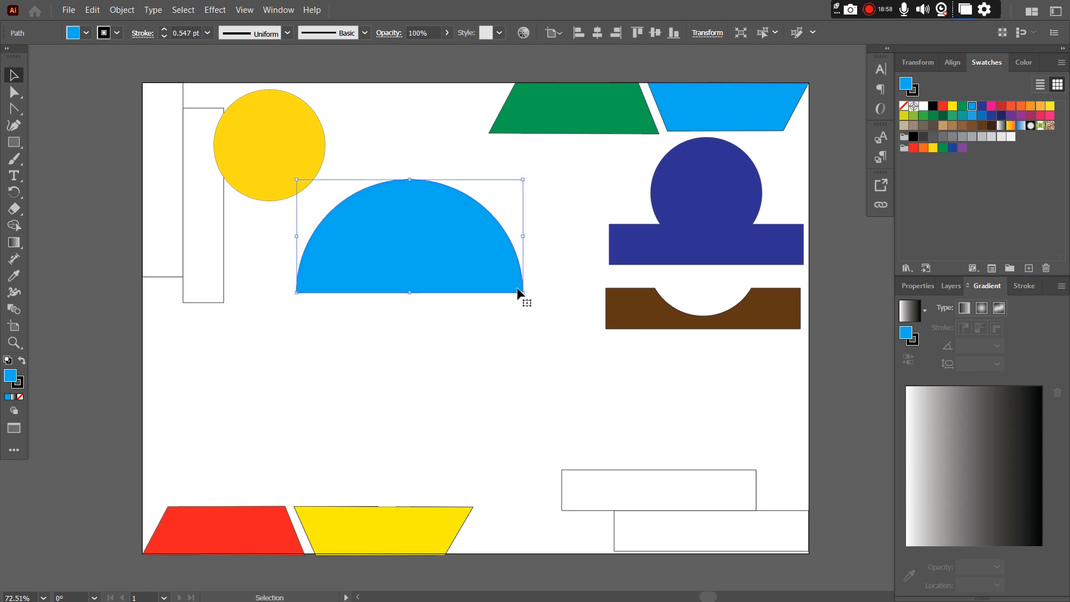
Step: Scale the pasted semicircle down proportionally about its centre to roughly two thirds and lower it onto the large semicircle's base line
left_click_drag(522, 291, 494, 275)
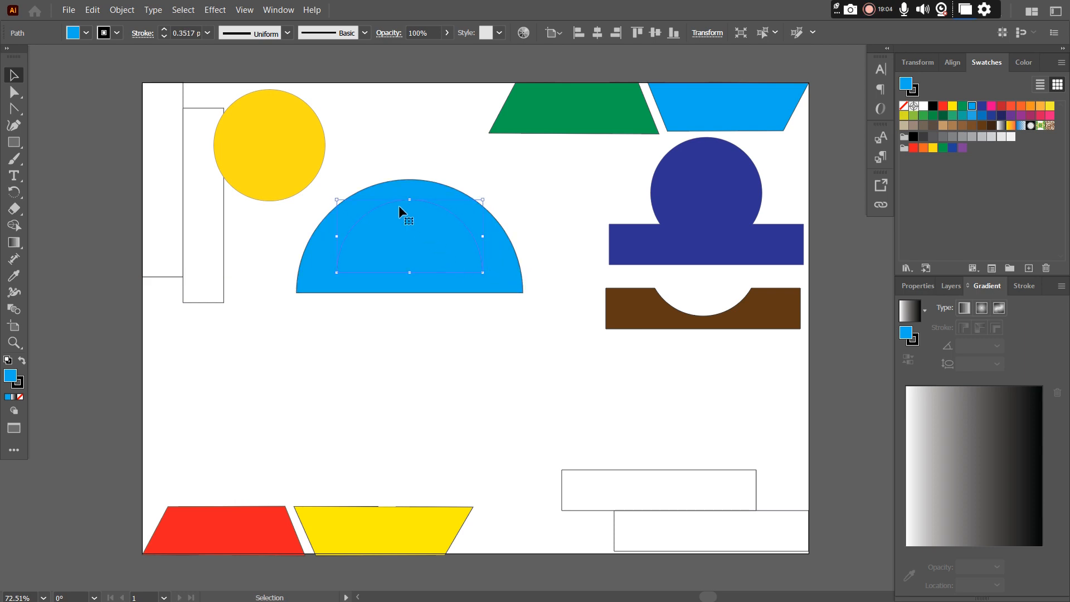
left_click_drag(412, 224, 411, 253)
left_click_drag(561, 195, 290, 348)
left_click(321, 326)
left_click(465, 215)
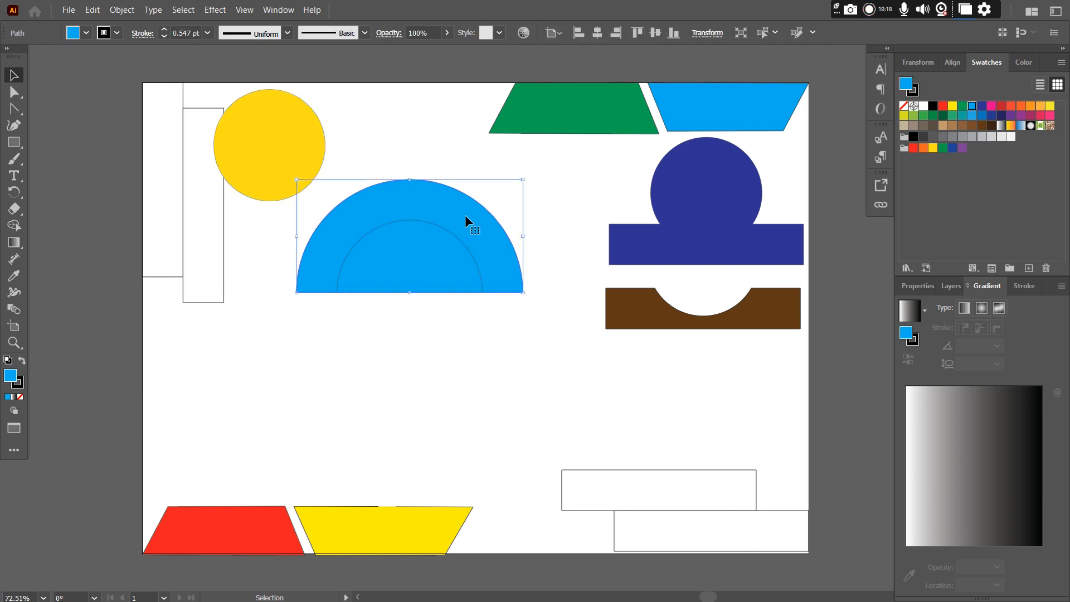
left_click(361, 178)
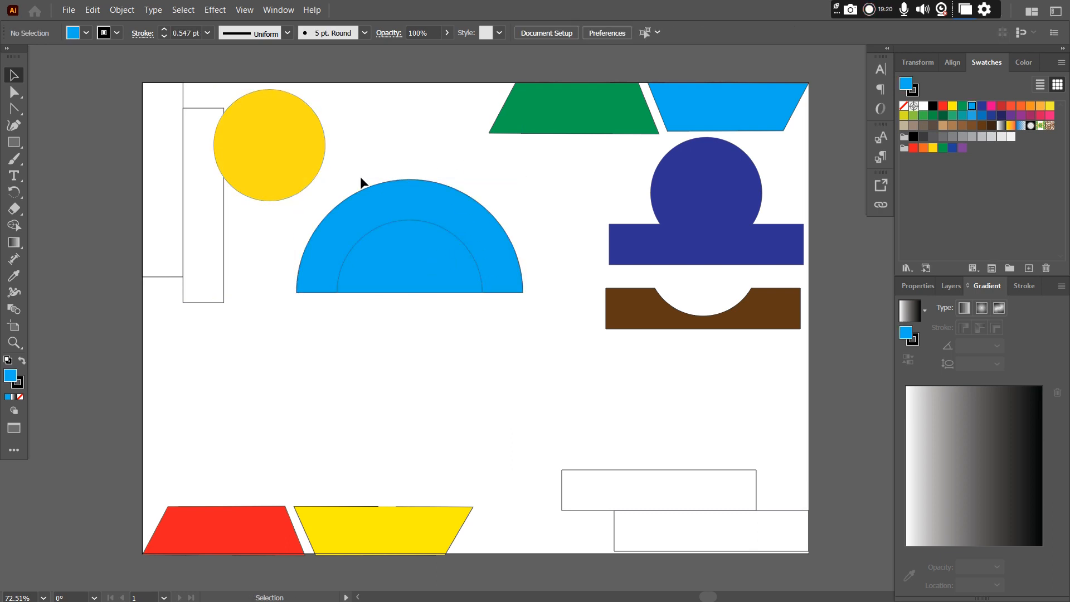
Step: Move the yellow circle farther aside and subtract the small semicircle from the large one with Shape Builder, leaving a blue arch
left_click_drag(271, 170, 194, 185)
left_click_drag(275, 138, 532, 320)
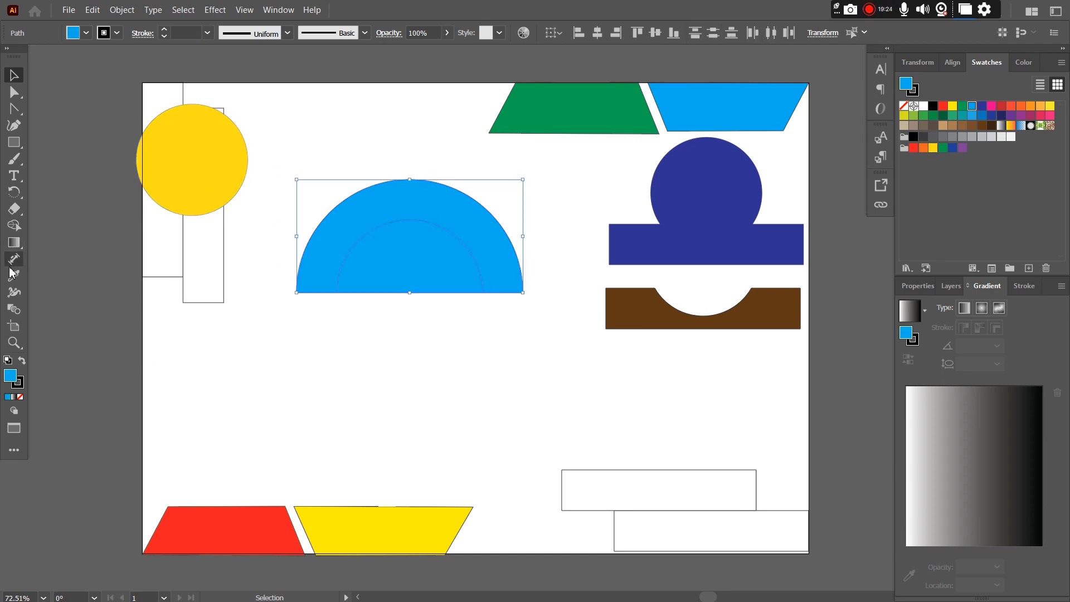
left_click(14, 225)
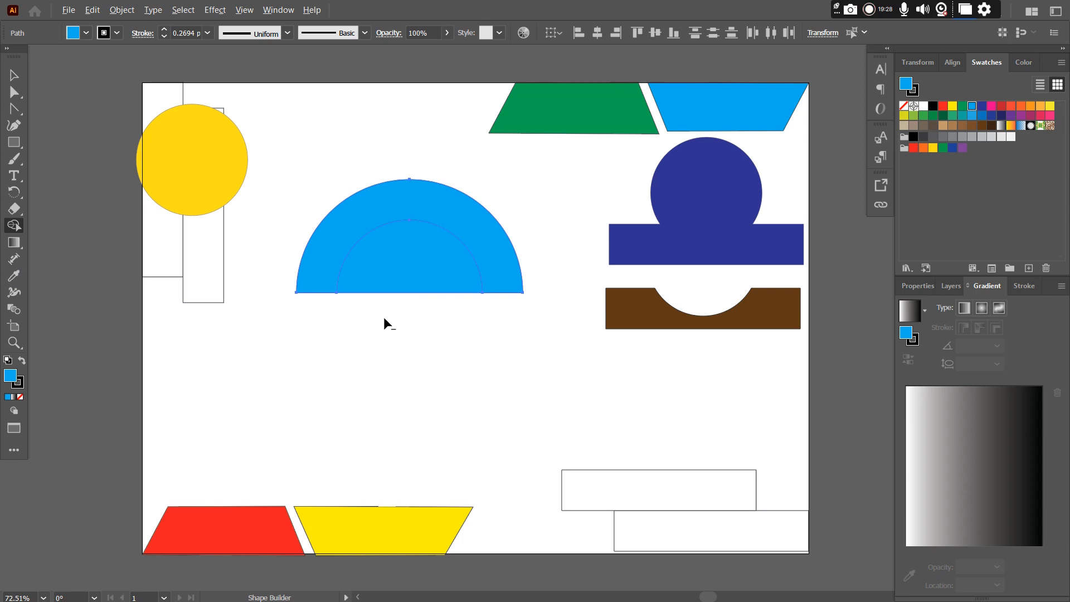
left_click_drag(403, 271, 445, 342, "alt")
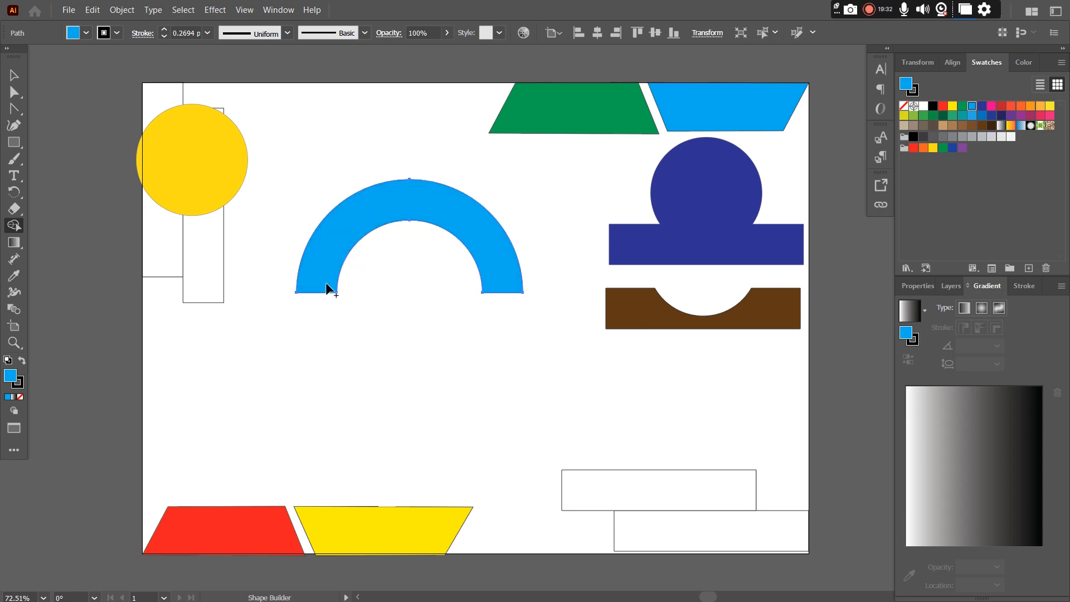
key("v")
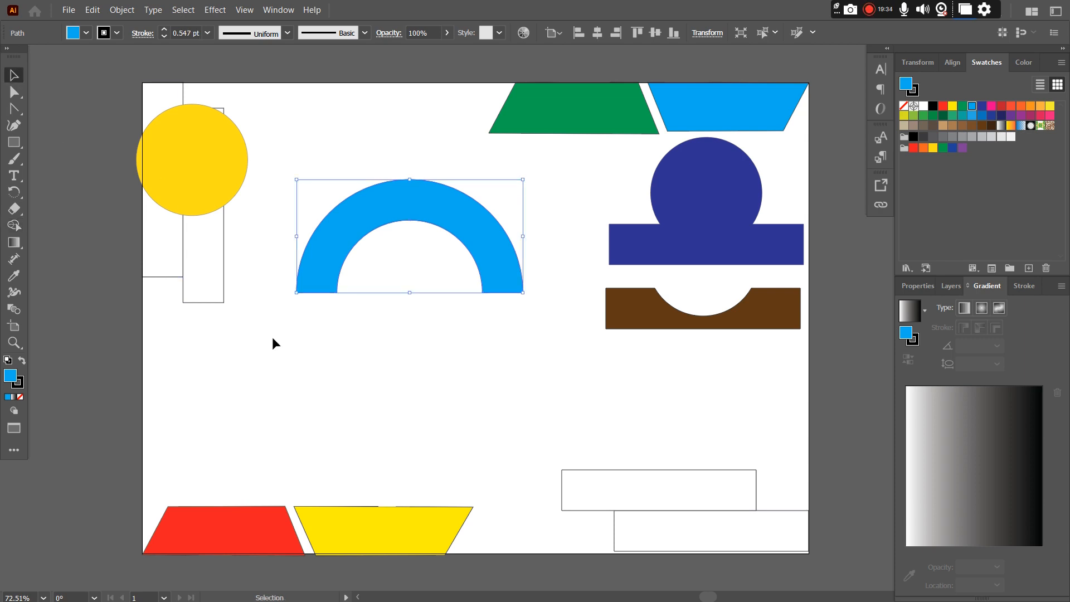
left_click(233, 315)
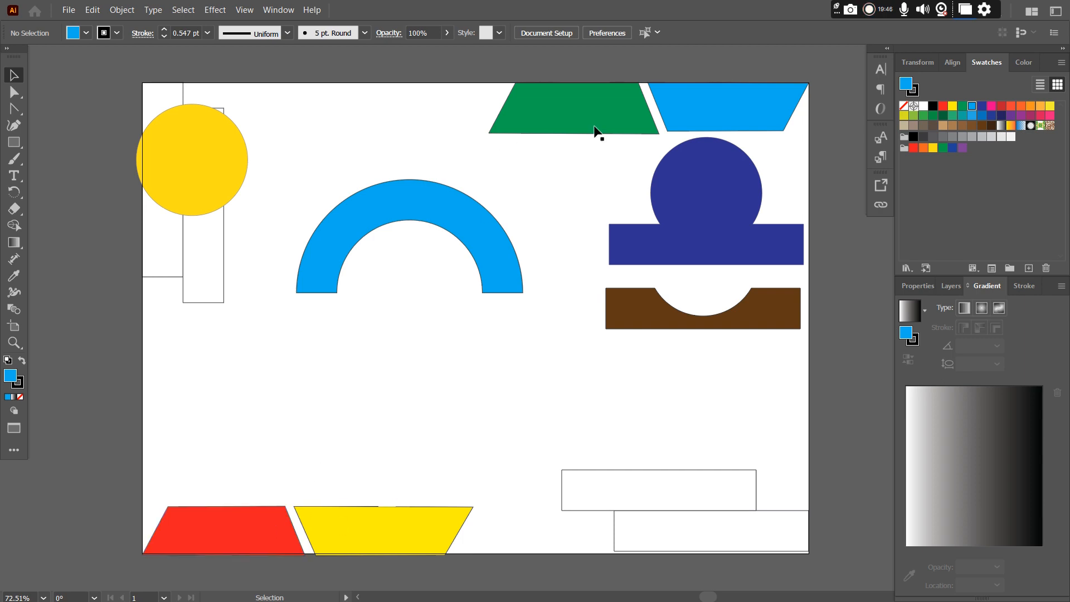
Step: Spread out the green and light blue trapezoids, the dark blue shape, the notched brown rectangle and the blue arch
left_click_drag(563, 113, 501, 123)
left_click_drag(719, 110, 685, 116)
left_click_drag(736, 191, 680, 196)
left_click_drag(747, 306, 735, 385)
left_click_drag(497, 238, 473, 297)
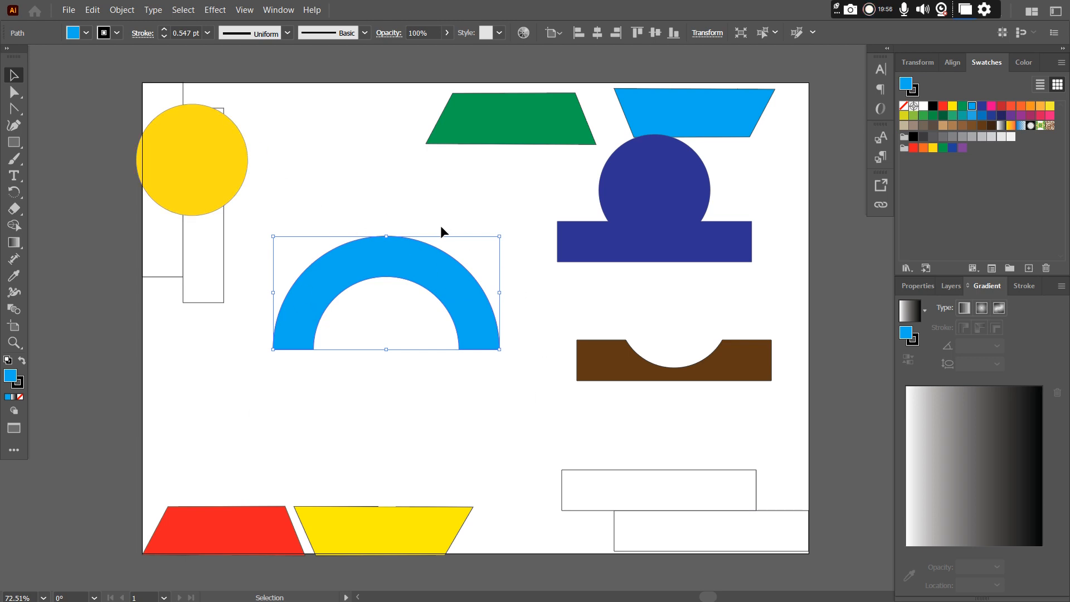
left_click_drag(688, 211, 688, 241)
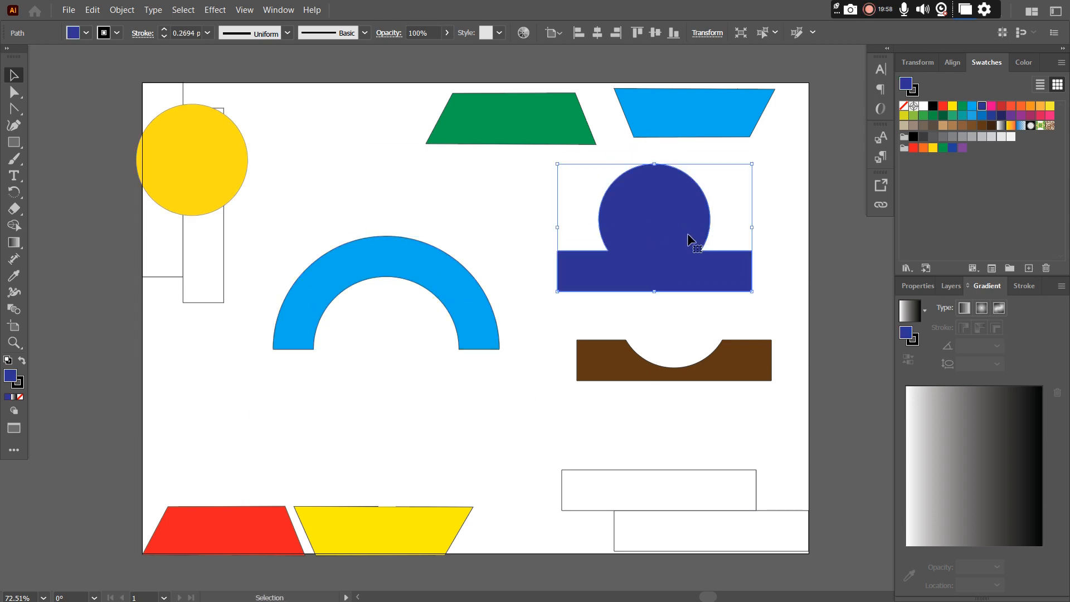
Step: Delete the dark blue shape, yellow circle and notched brown rectangle, and return the green and blue trapezoids to the artboard's upper edge
key("Delete")
left_click_drag(219, 159, 313, 167)
key("Delete")
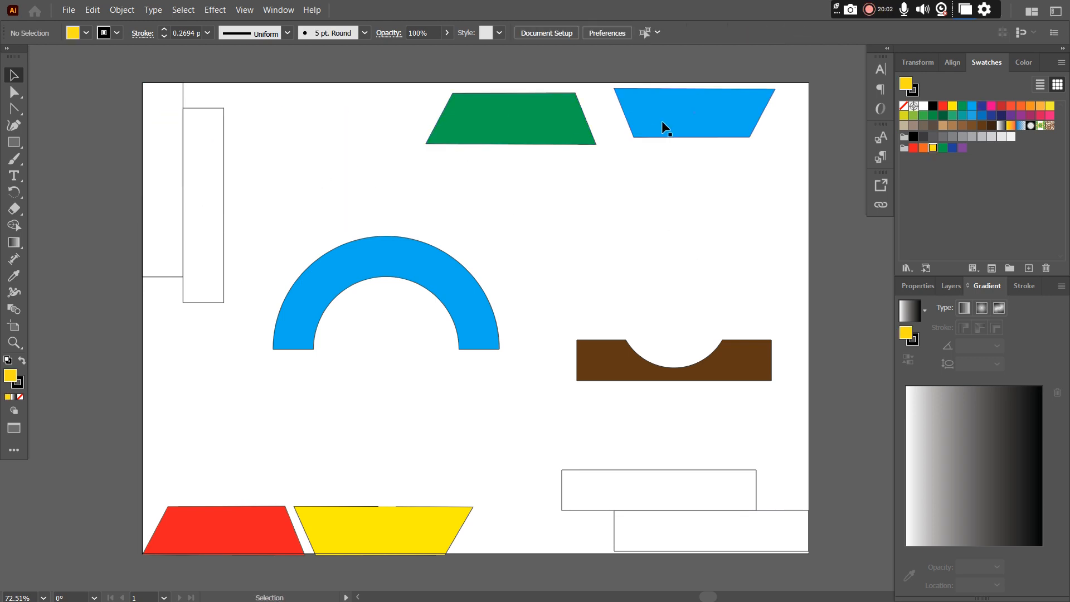
left_click_drag(675, 113, 711, 109)
left_click_drag(554, 119, 617, 109)
left_click(753, 371)
key("Delete")
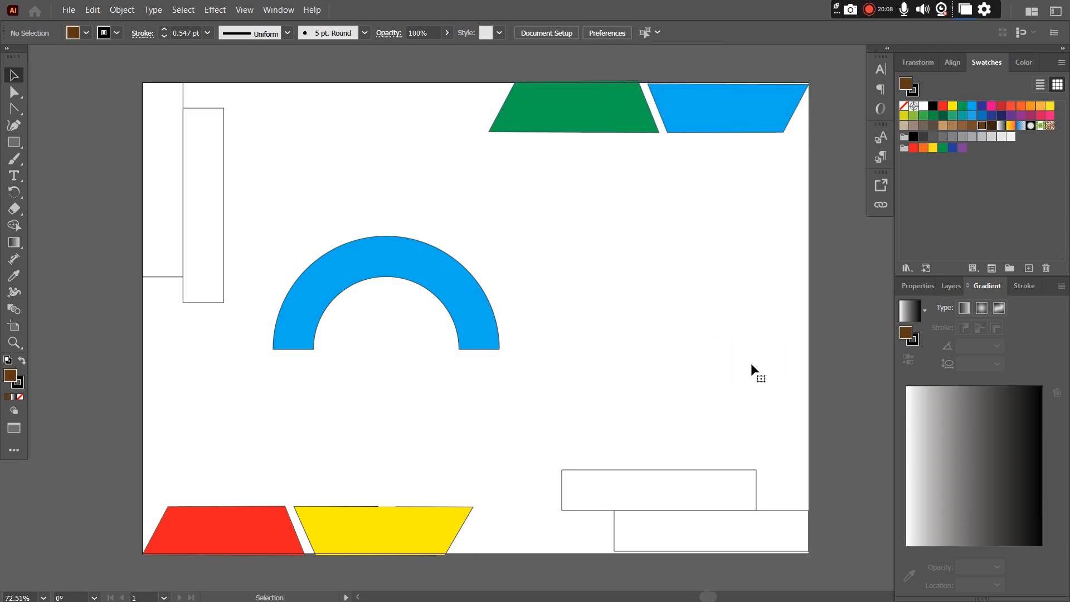
Step: Fill the outer vertical white rectangle with dark gray and the inner one with a slightly lighter gray
left_click(157, 133)
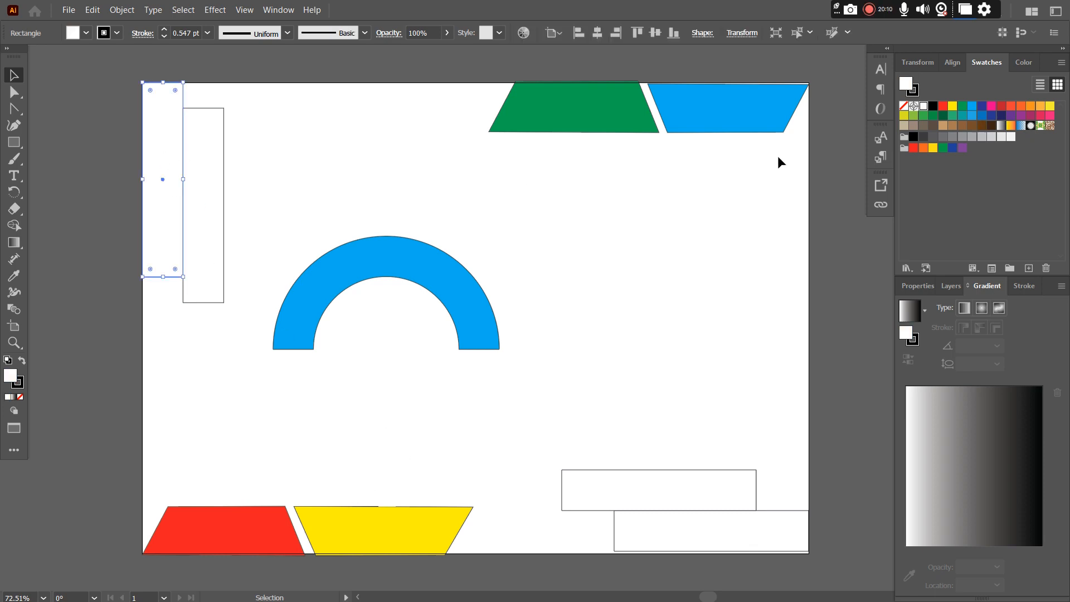
left_click(924, 137)
left_click(221, 255)
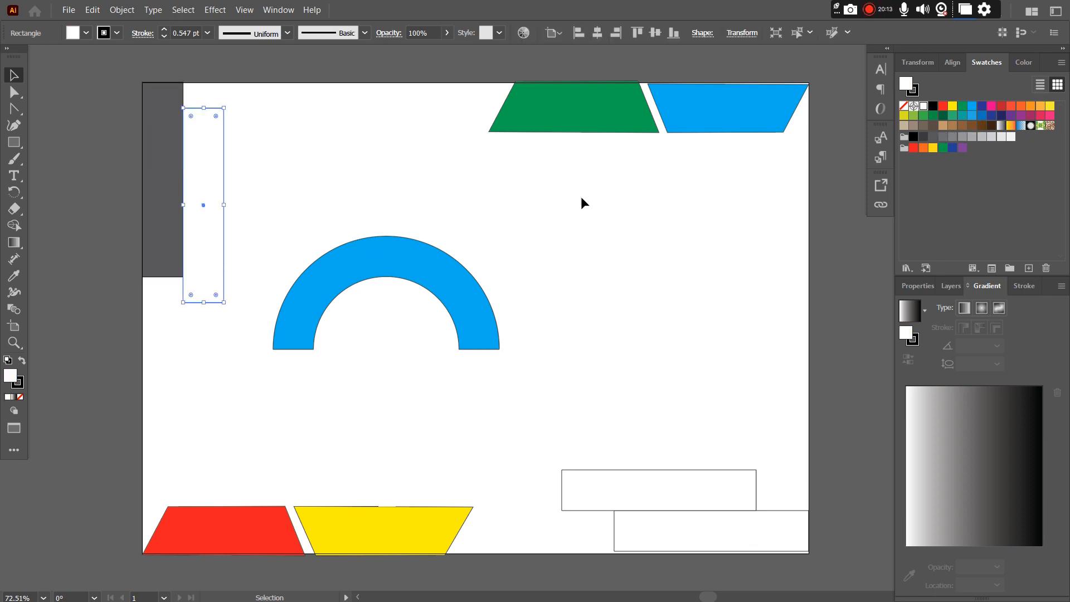
left_click(942, 137)
Step: Fill the upper horizontal white rectangle with medium gray and the one below it with a lighter gray
left_click(735, 494)
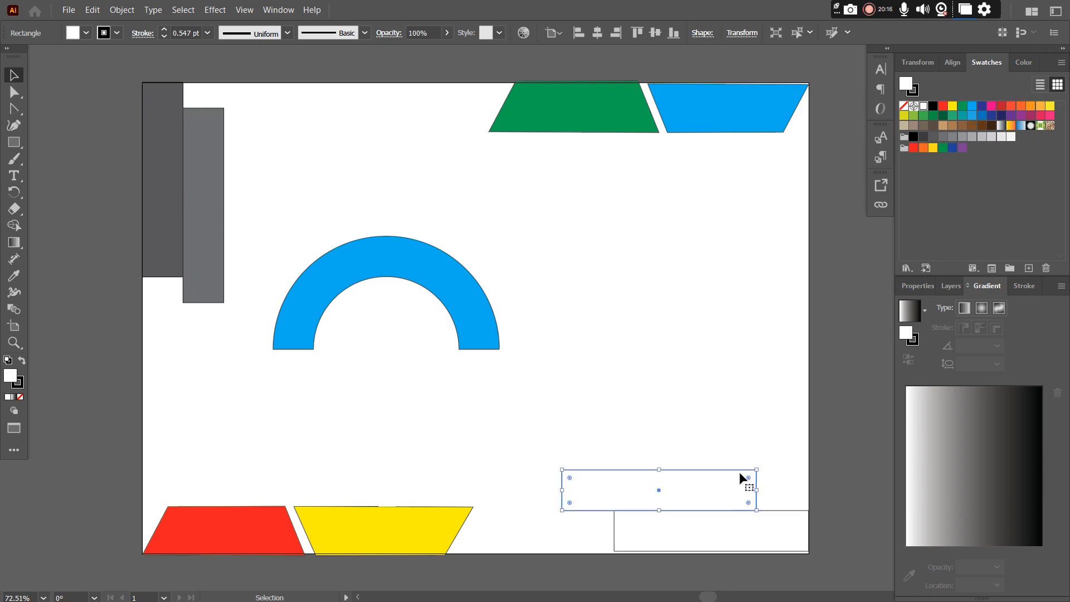
left_click(961, 137)
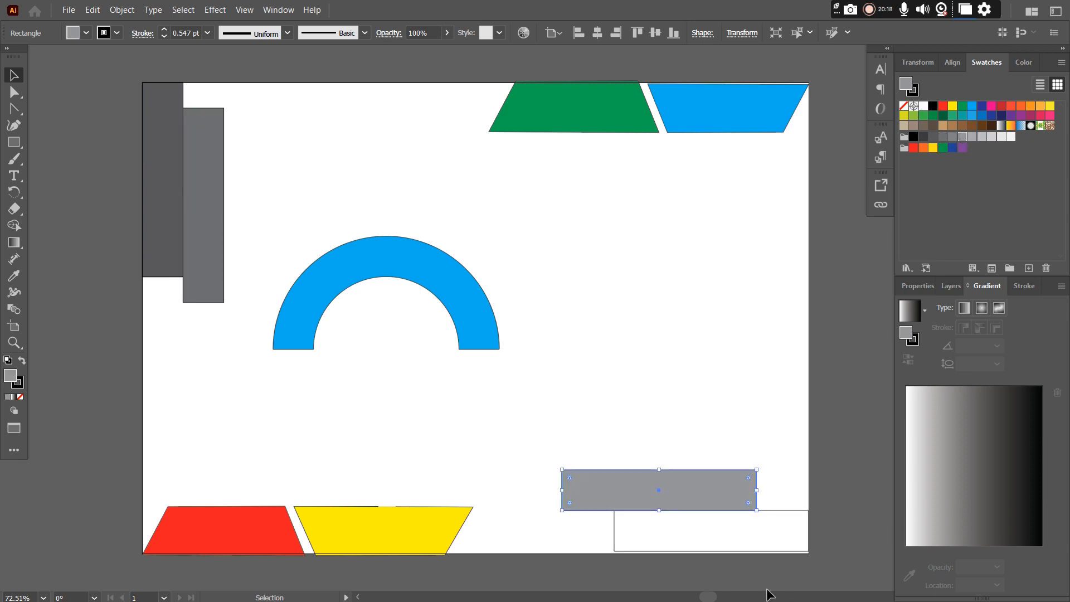
left_click(765, 555)
left_click(972, 138)
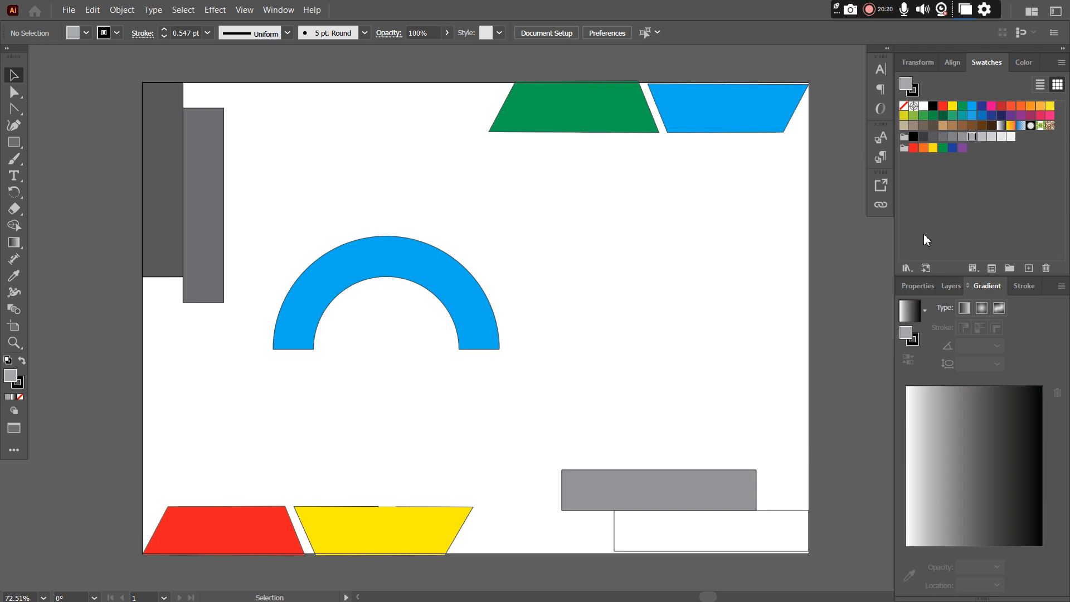
left_click(779, 548)
left_click(973, 137)
left_click(681, 329)
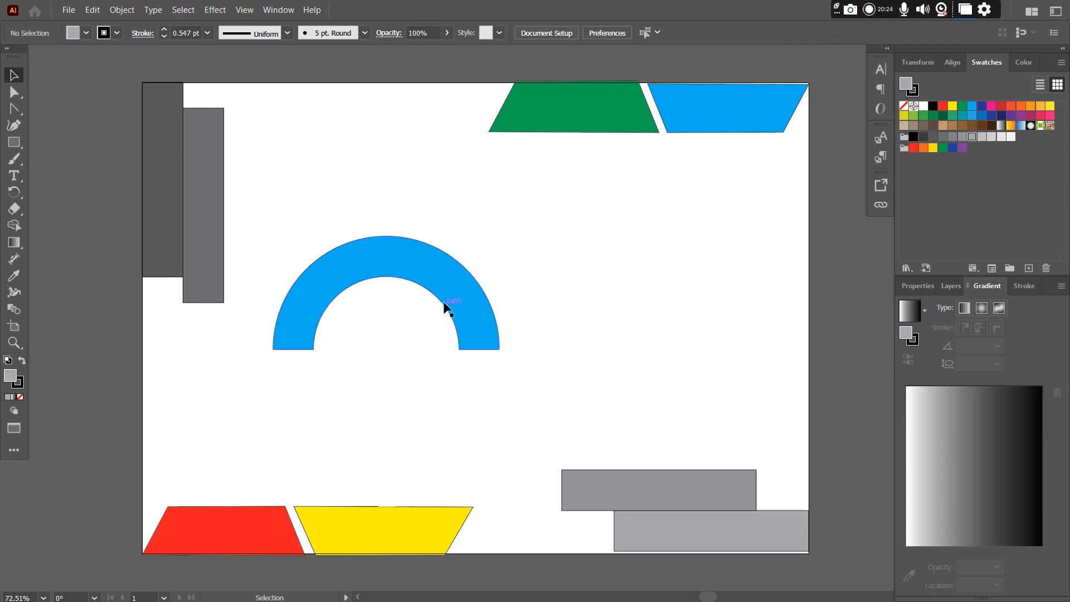
Step: Enlarge the blue arch proportionally by about a third and move it up to just below the green trapezoid
left_click(460, 265)
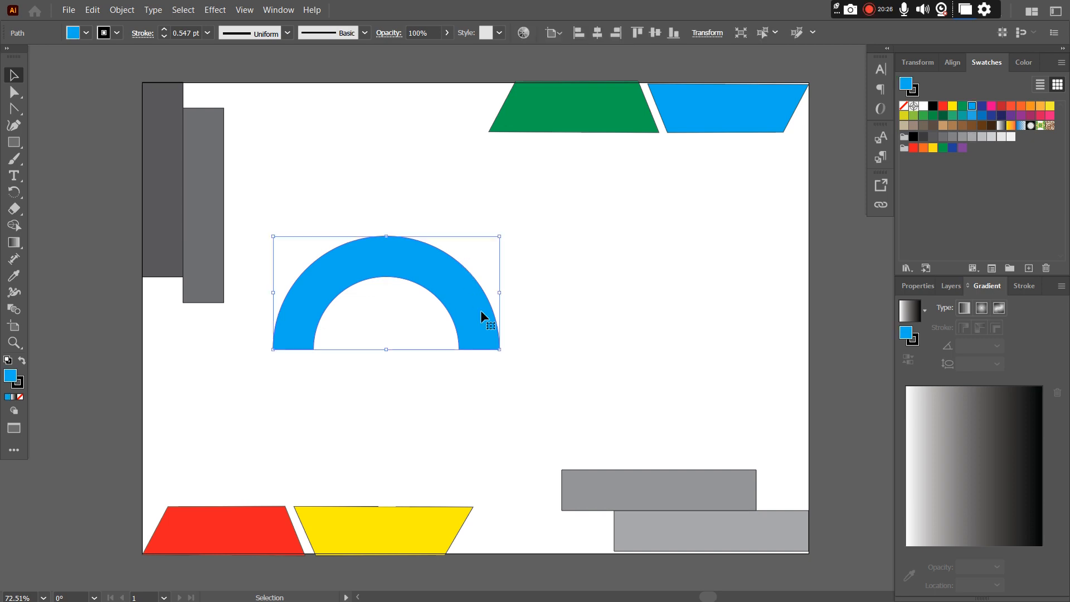
left_click_drag(499, 348, 574, 400)
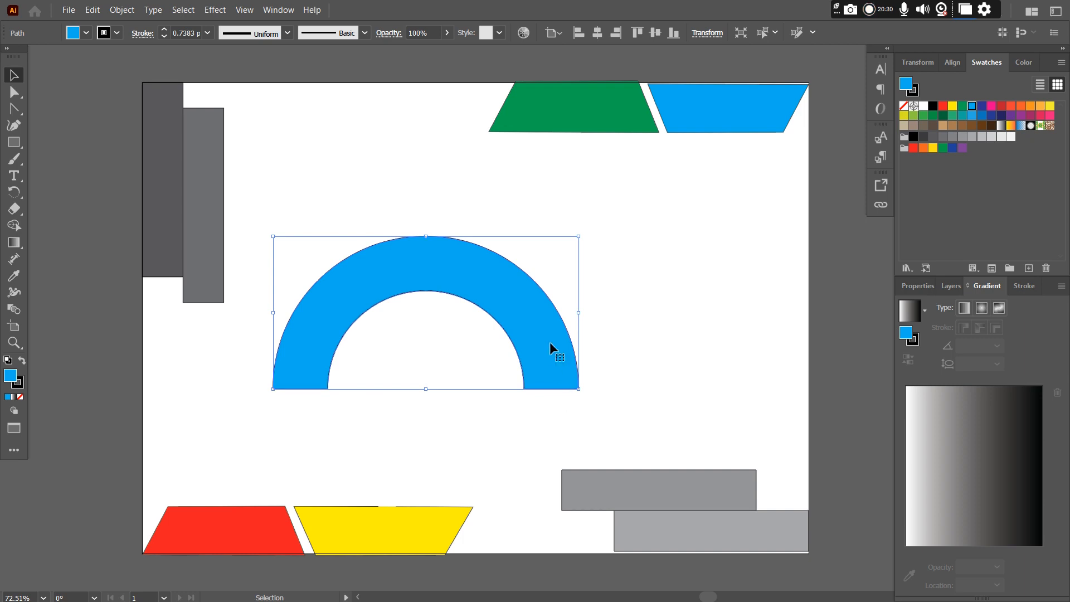
left_click_drag(543, 280, 599, 213)
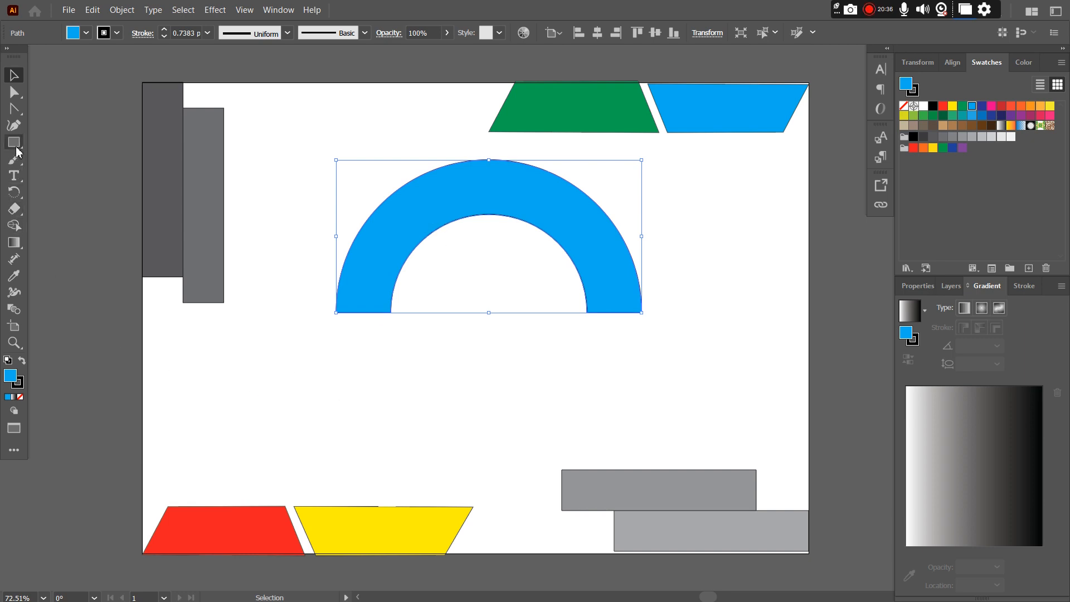
Step: Draw four parallel horizontal lines below the arch, each longer than the one above, and move the arch down slightly toward them
left_click_drag(16, 150, 83, 209)
left_click_drag(301, 390, 605, 390)
left_click_drag(304, 409, 631, 409)
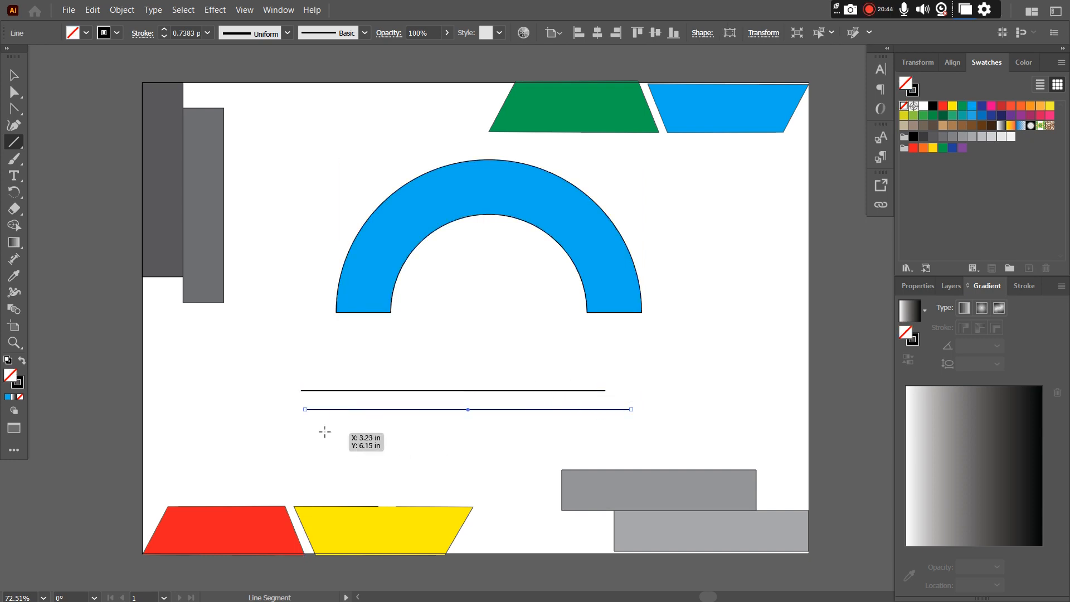
mouse_move(313, 426)
left_mouse_down()
mouse_move(654, 413)
mouse_move(664, 427)
left_mouse_up()
mouse_move(326, 449)
left_mouse_down()
mouse_move(693, 440)
mouse_move(696, 449)
left_mouse_up()
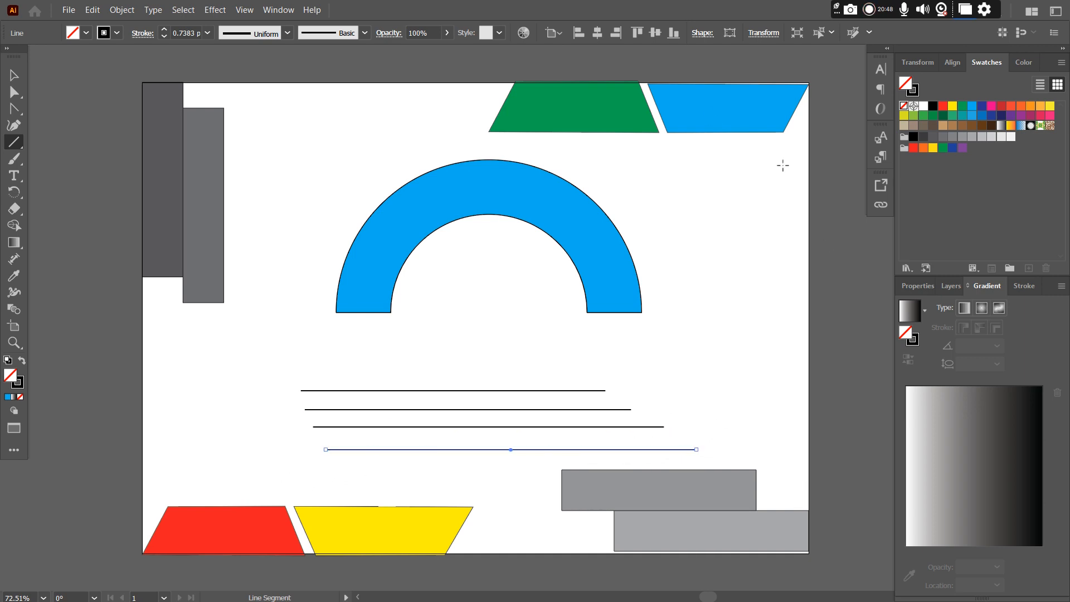
key("v")
left_click_drag(540, 193, 550, 216)
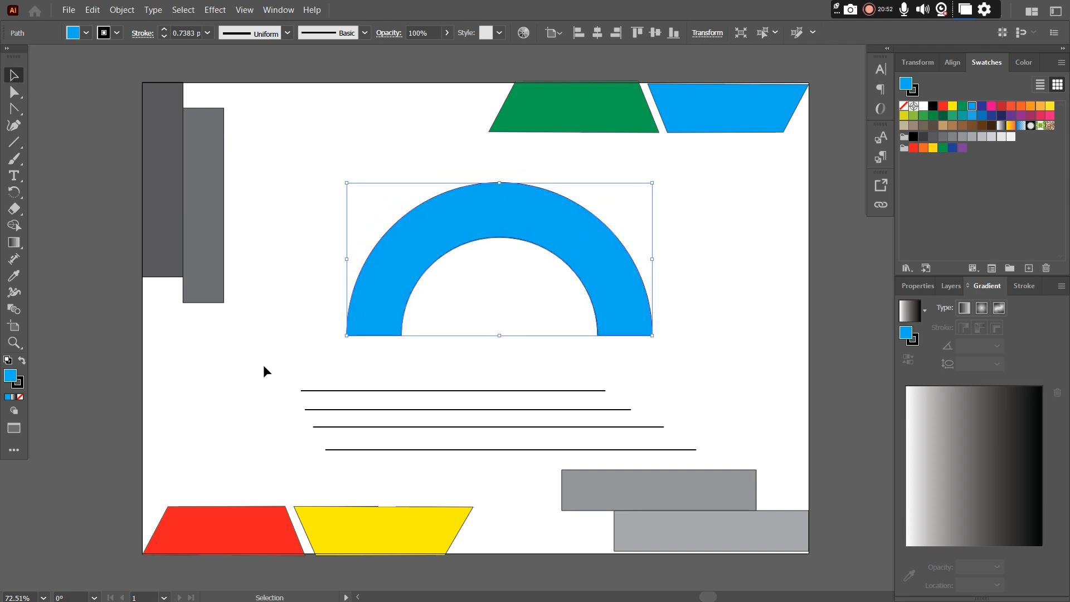